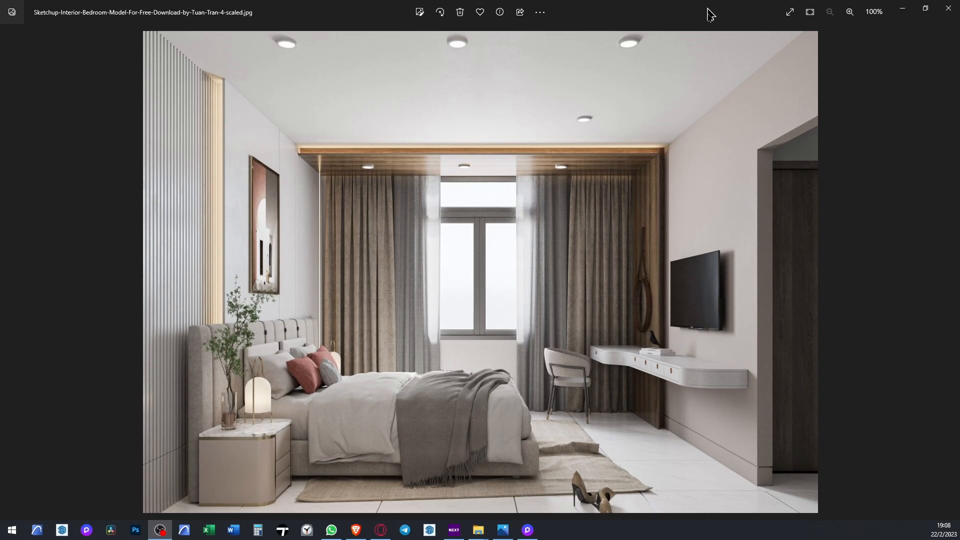
# Switch to D5 Render, import the bedroom SketchUp file from the Bedroom folder, and bring the whole building into view
pyautogui.moveTo(708, 11); pyautogui.dragTo(959, 70)
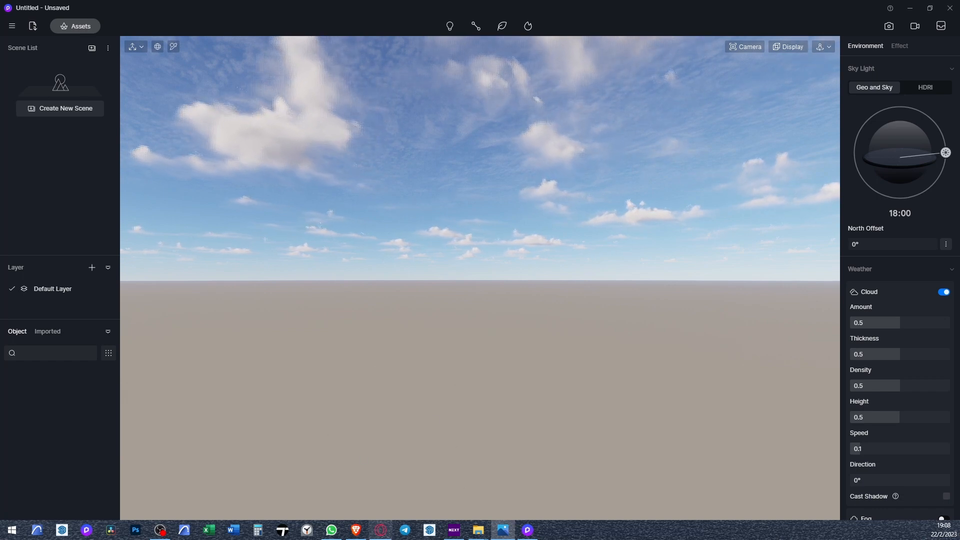
pyautogui.click(34, 31)
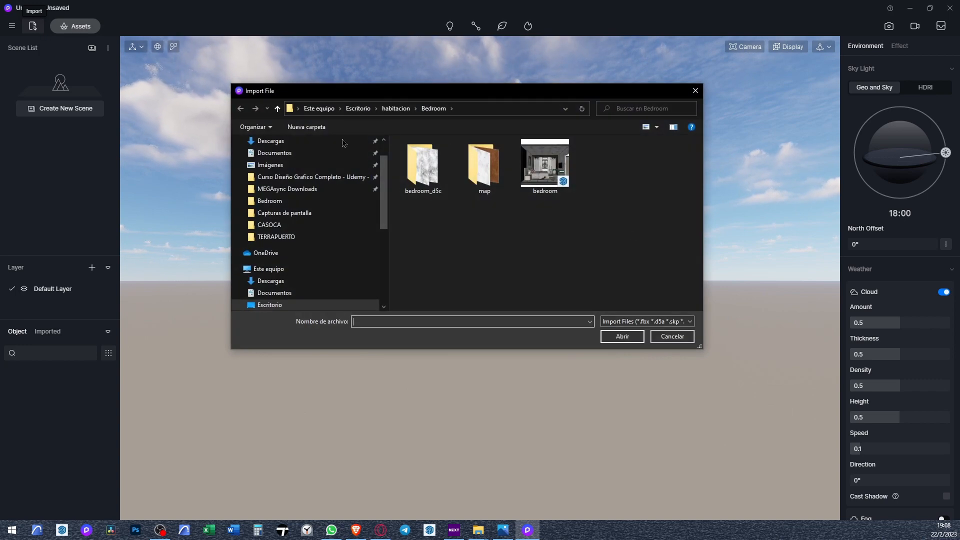
pyautogui.click(549, 175)
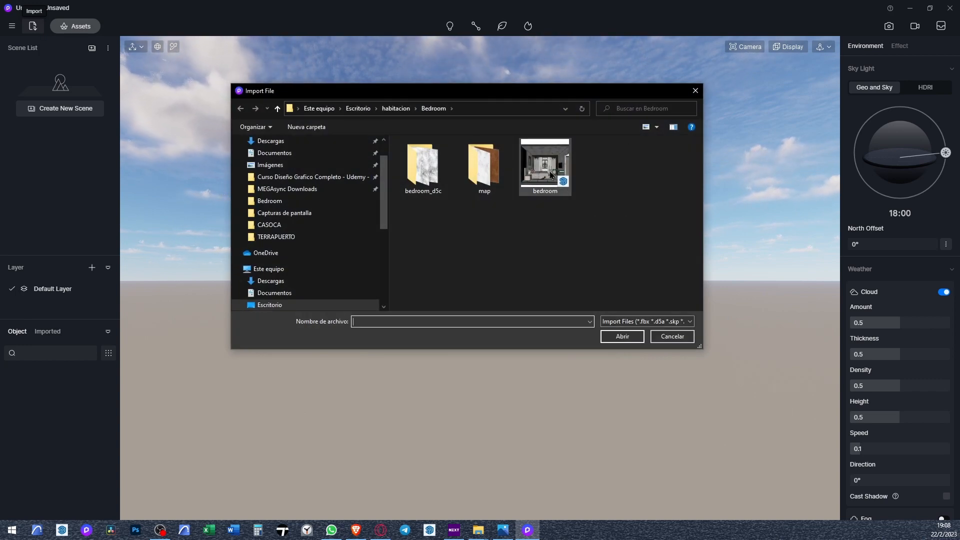
pyautogui.click(621, 336)
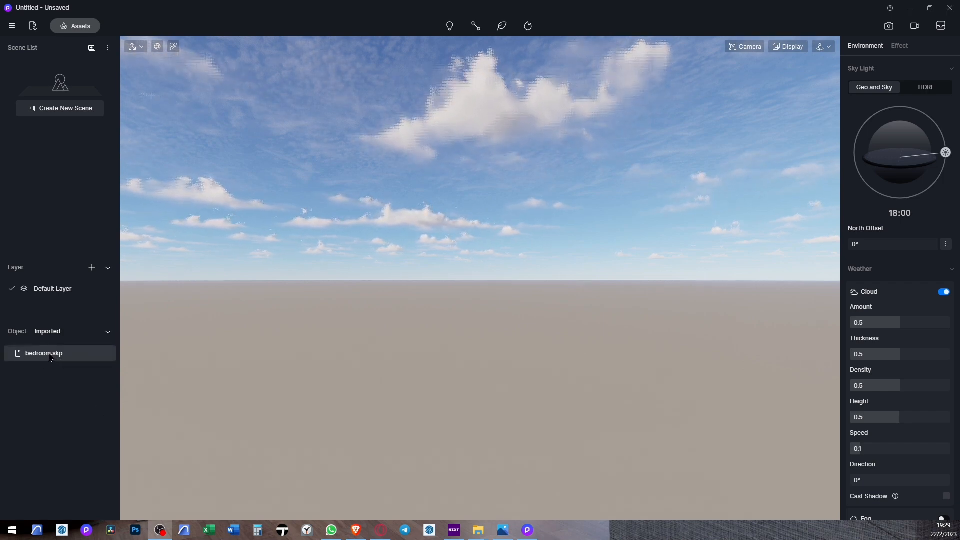
pyautogui.click(67, 354)
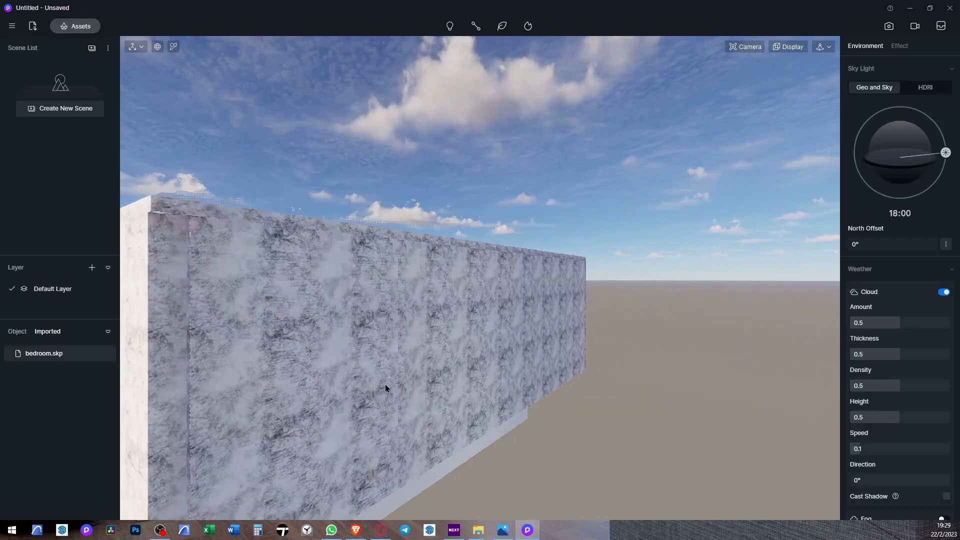
pyautogui.moveTo(432, 352); pyautogui.dragTo(488, 364)
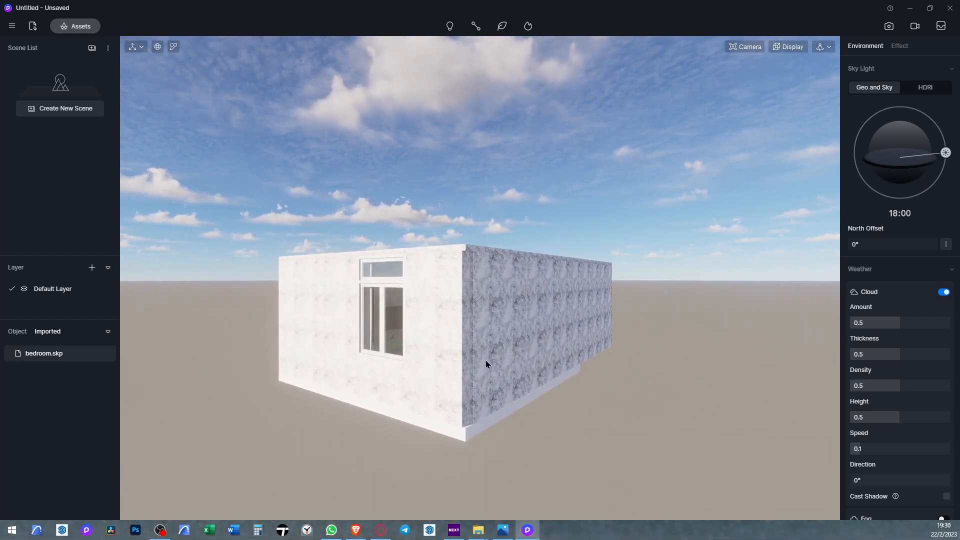
pyautogui.click(485, 360)
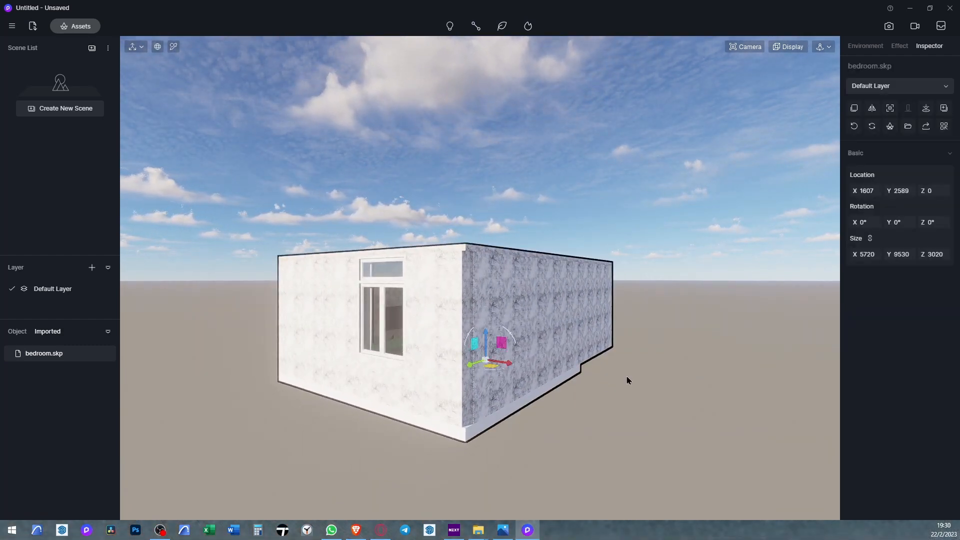
pyautogui.click(663, 422)
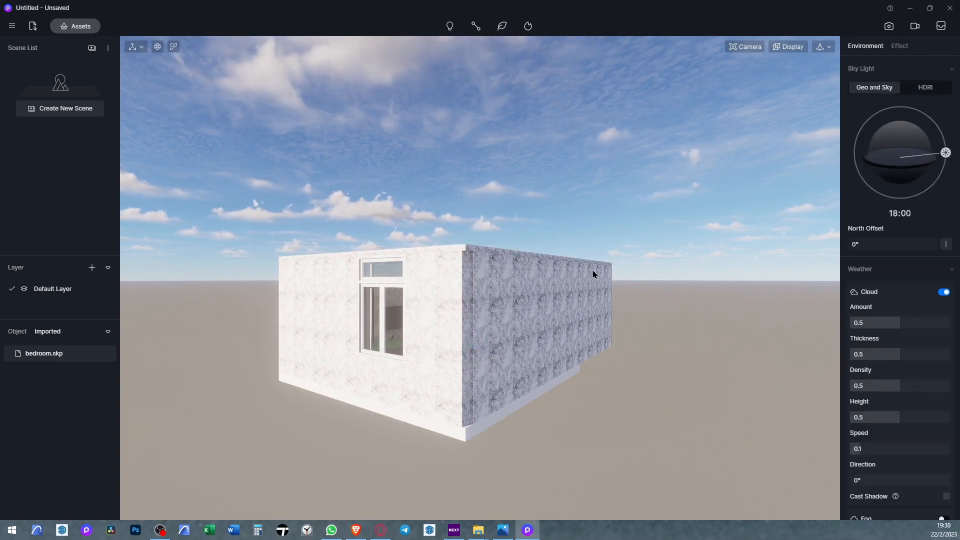
# Switch the viewport navigation mode from Orbit to Fly
pyautogui.click(823, 46)
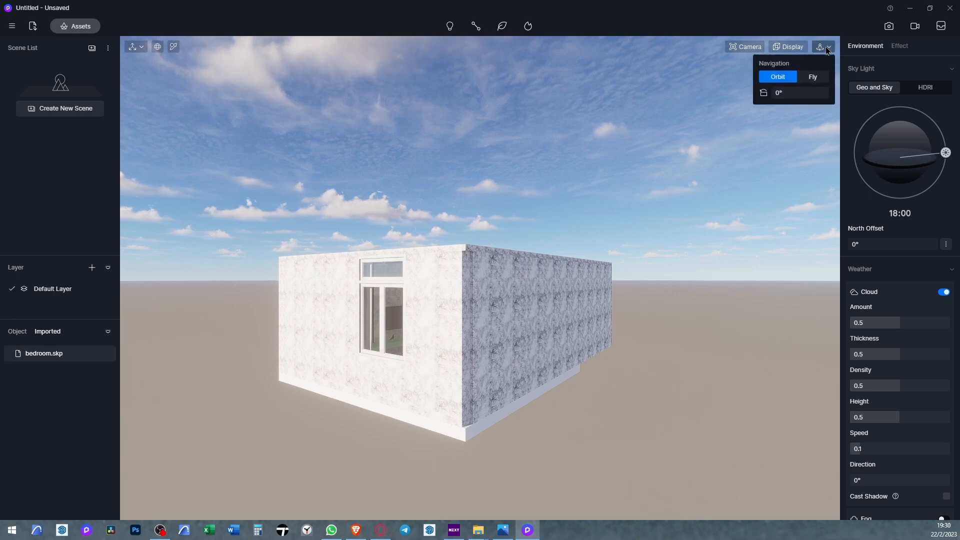
pyautogui.click(814, 78)
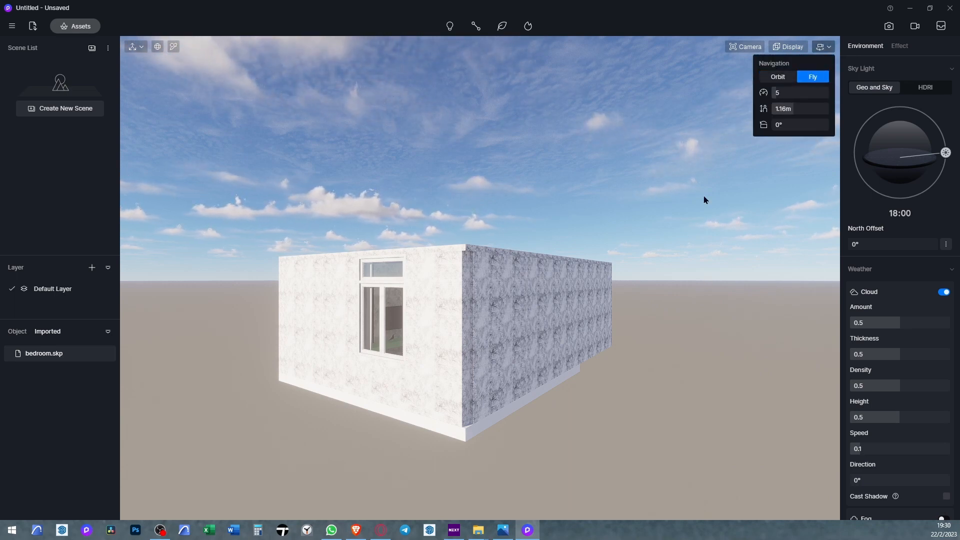
pyautogui.click(707, 214)
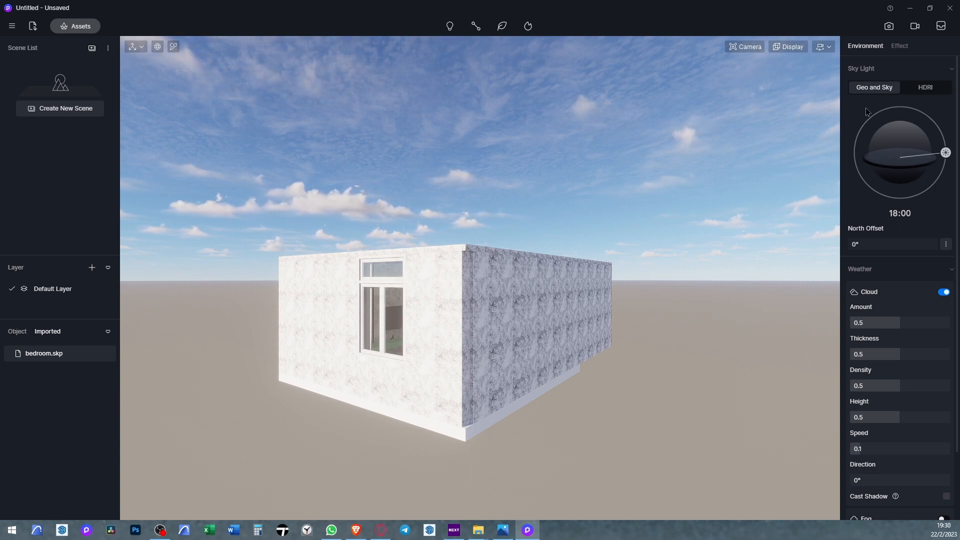
pyautogui.click(830, 47)
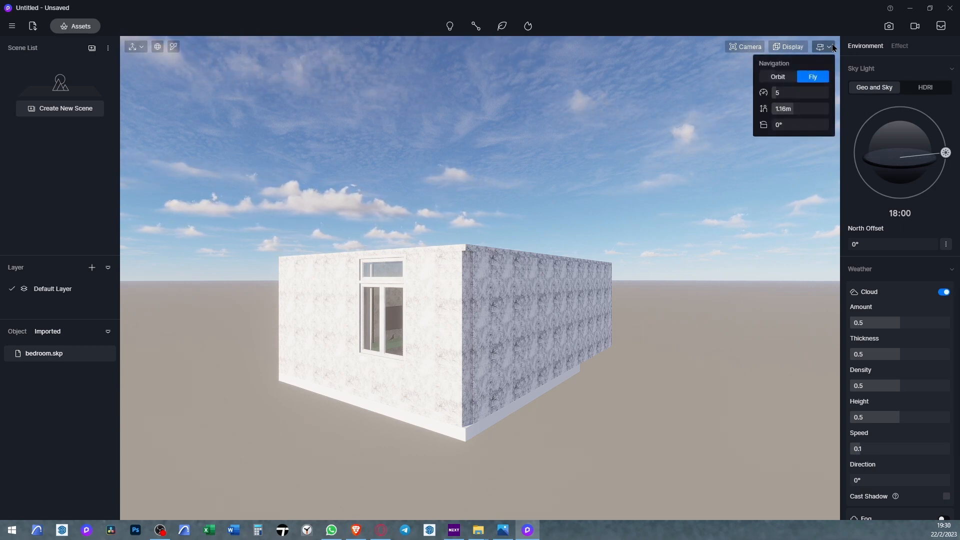
pyautogui.click(775, 299)
# Fly around the outside of the building and into its interior to examine the walls and the wooden door
pyautogui.moveTo(605, 390); pyautogui.dragTo(415, 380, button='right')
pyautogui.press('d')
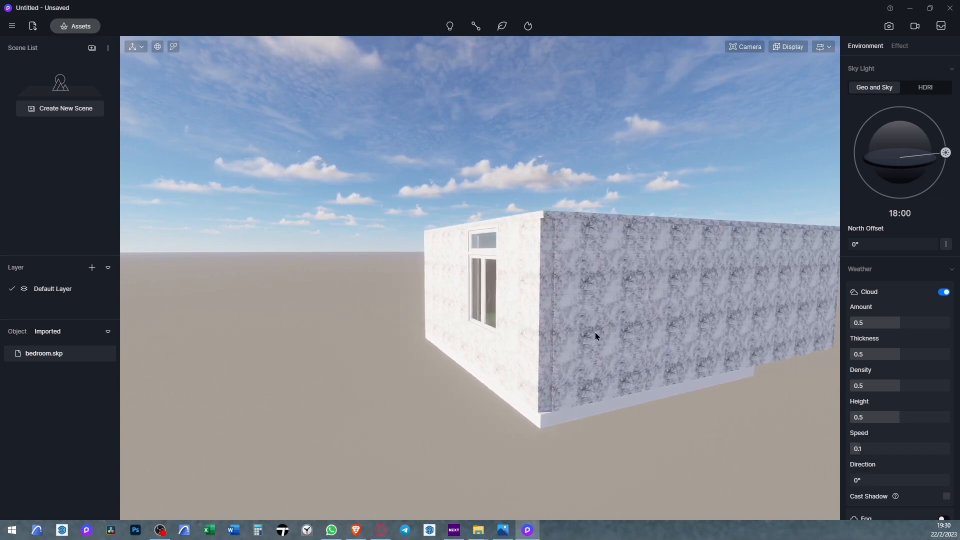
pyautogui.moveTo(595, 332); pyautogui.dragTo(358, 345, button='right')
pyautogui.moveTo(666, 348); pyautogui.dragTo(344, 337, button='right')
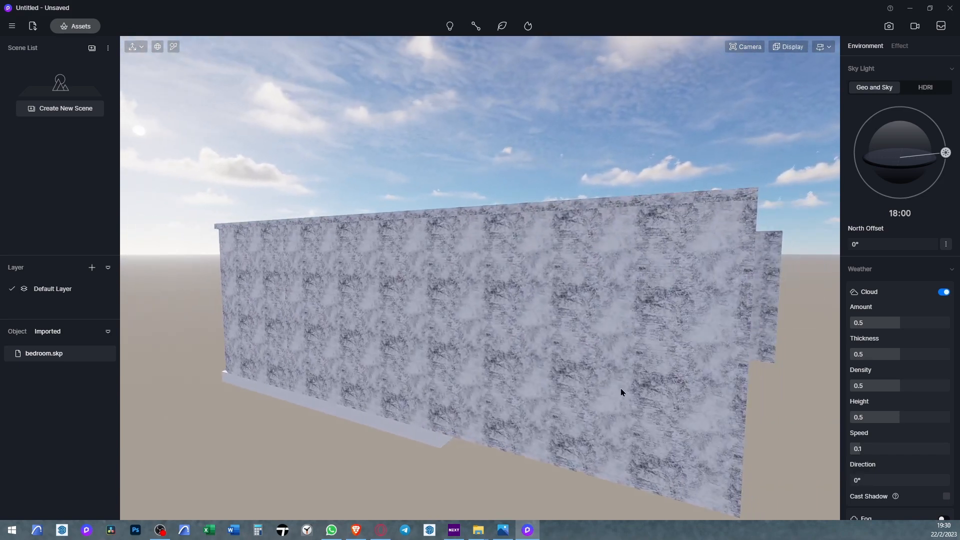
pyautogui.press('w')
pyautogui.moveTo(527, 342); pyautogui.dragTo(187, 389, button='right')
pyautogui.press('d')
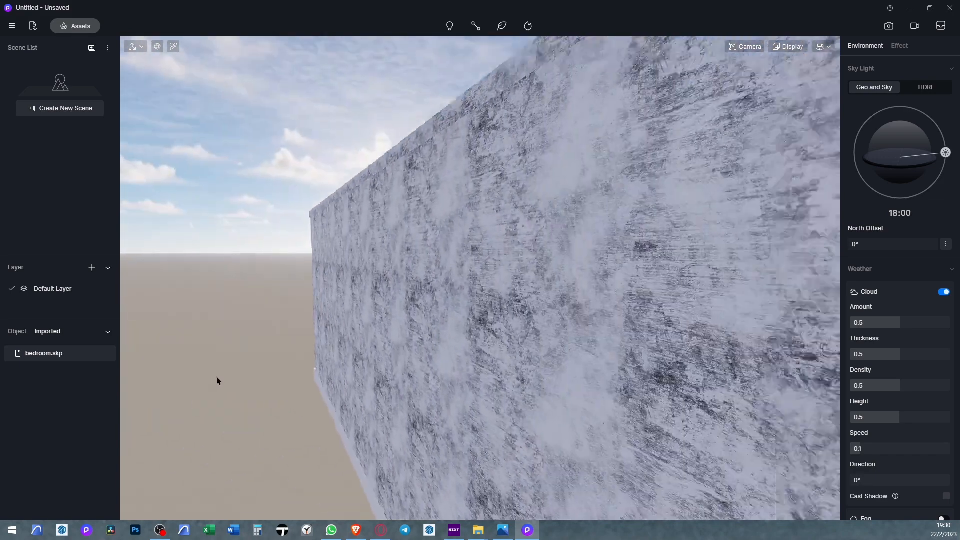
pyautogui.press('w')
pyautogui.moveTo(550, 378); pyautogui.dragTo(300, 408, button='right')
pyautogui.press('d')
pyautogui.moveTo(583, 370); pyautogui.dragTo(700, 343, button='right')
pyautogui.press('w')
pyautogui.press('q')
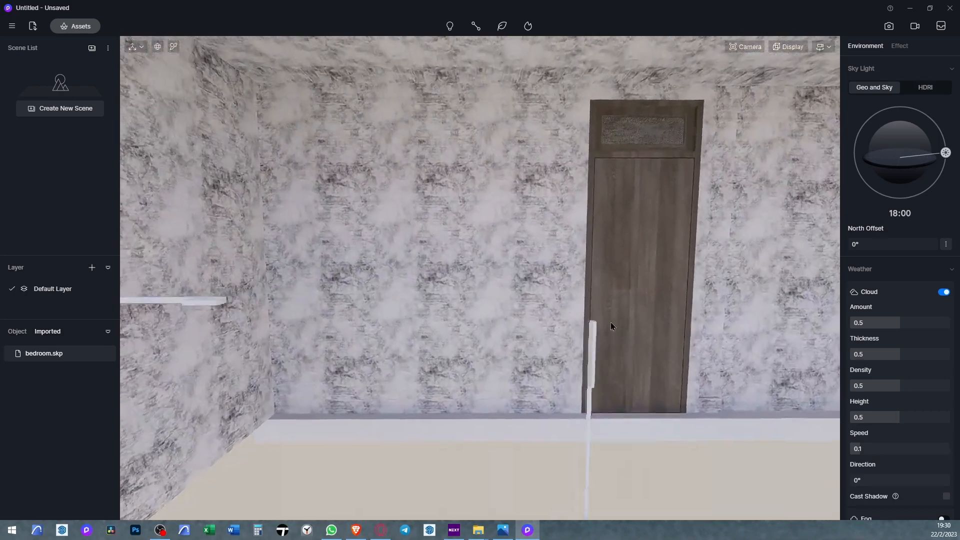
pyautogui.press('w')
pyautogui.moveTo(592, 337); pyautogui.dragTo(647, 279, button='right')
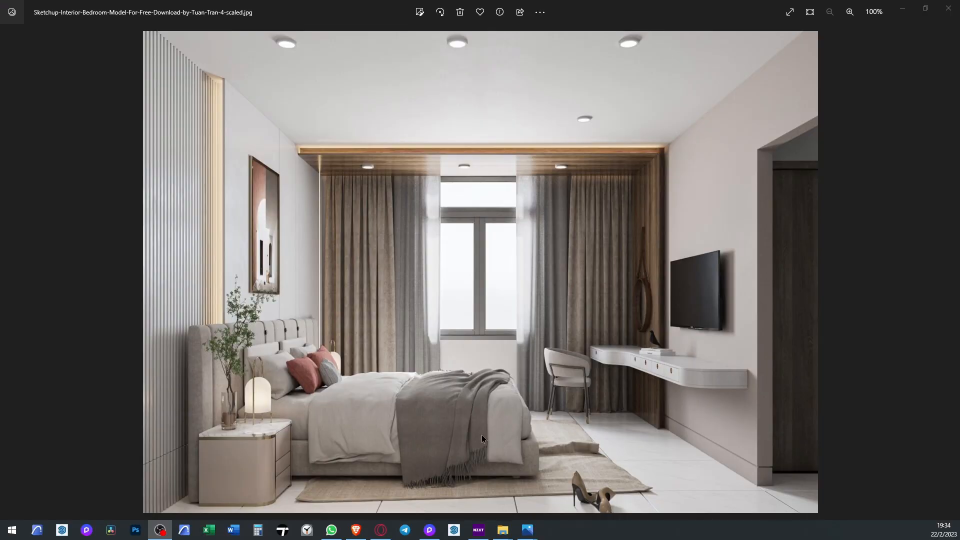
# Return from the reference image to D5 Render and set the camera's clipping distance to 250
pyautogui.click(895, 10)
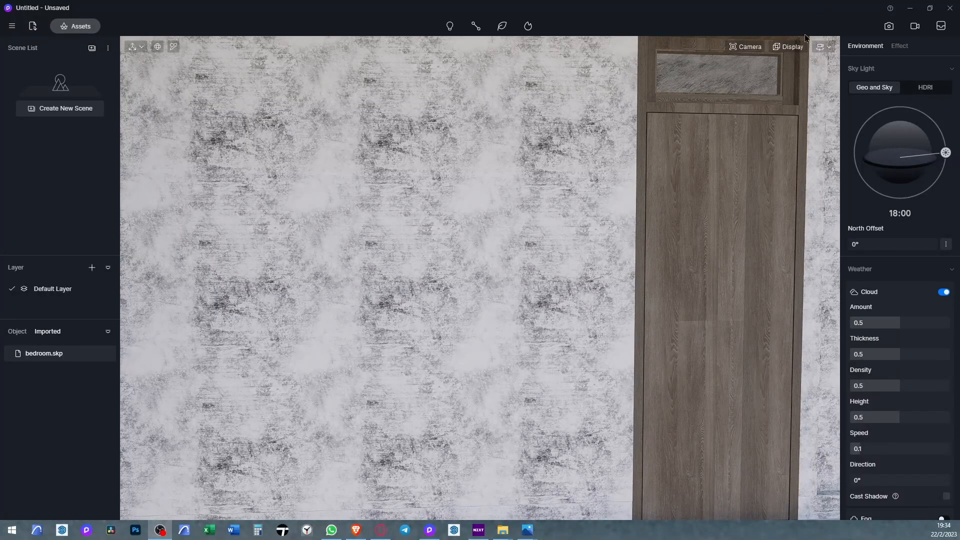
pyautogui.click(744, 48)
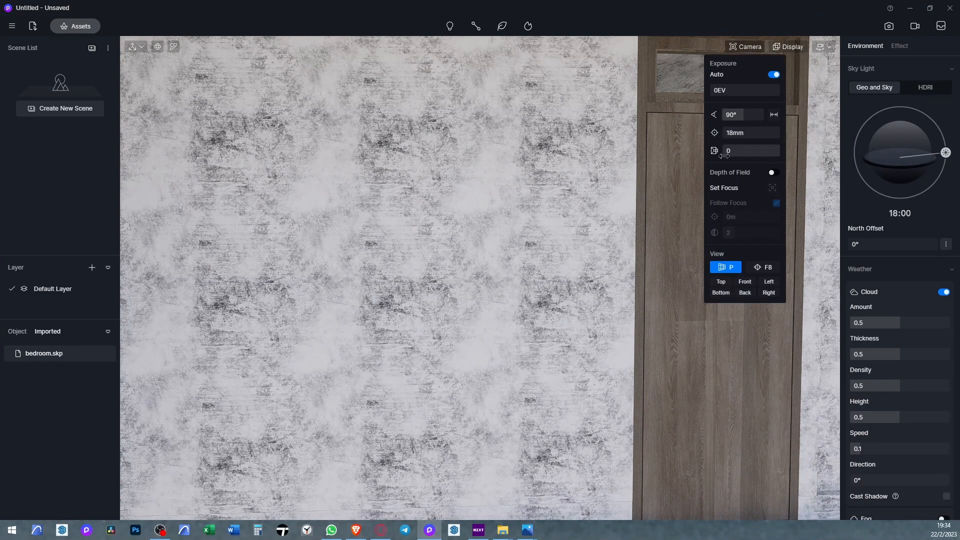
pyautogui.moveTo(734, 158); pyautogui.dragTo(738, 161)
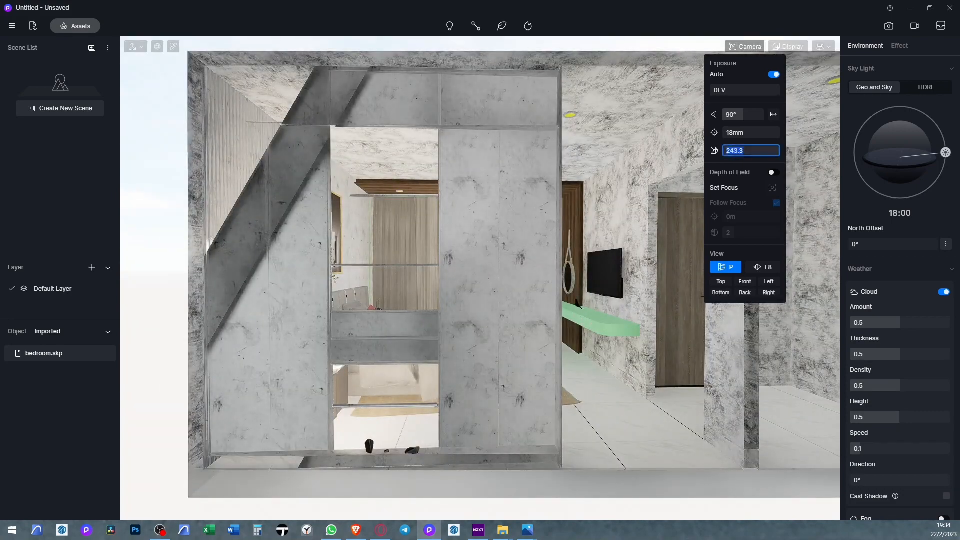
pyautogui.press('Return')
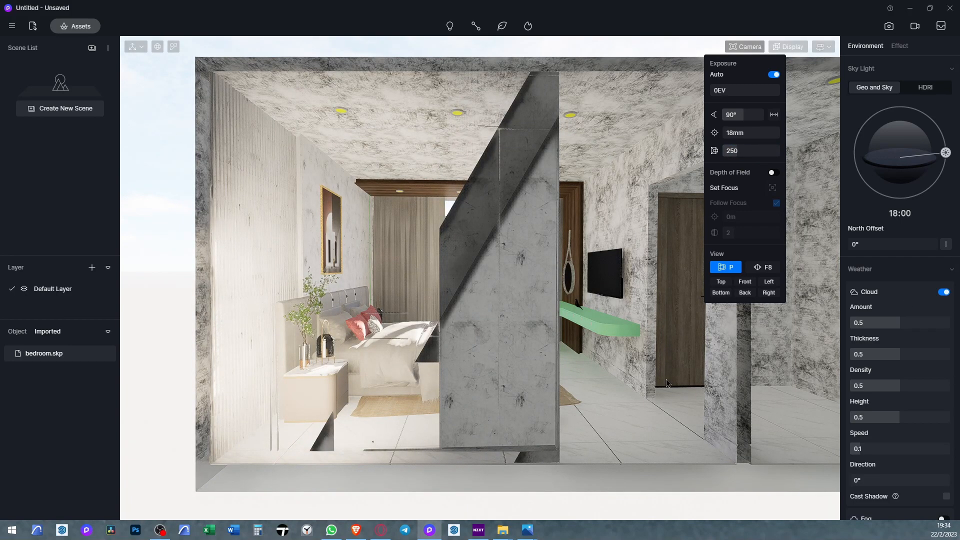
# Face the camera toward the bedroom window and set its focal length to 25 mm
pyautogui.moveTo(650, 371); pyautogui.dragTo(608, 377, button='right')
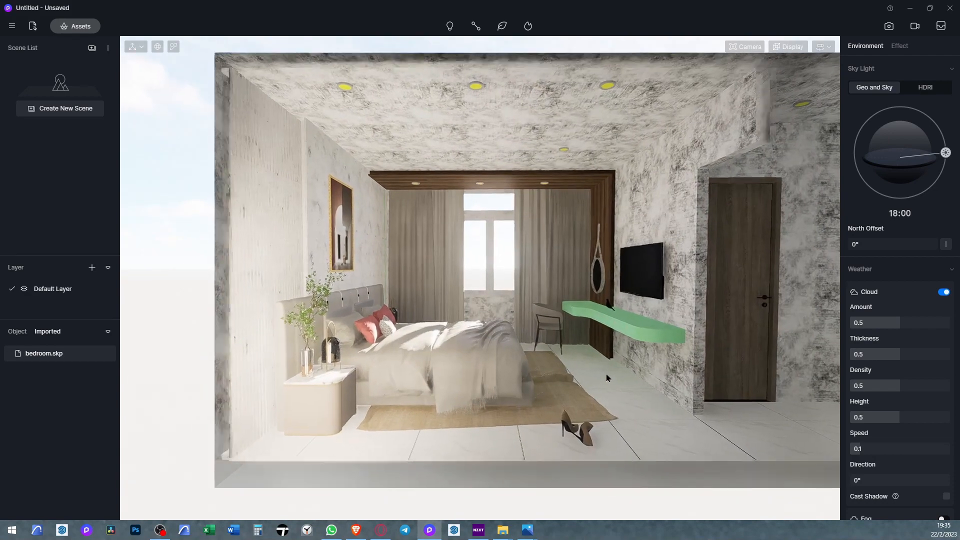
pyautogui.scroll(1, 608, 378)
pyautogui.scroll(-1, 610, 377)
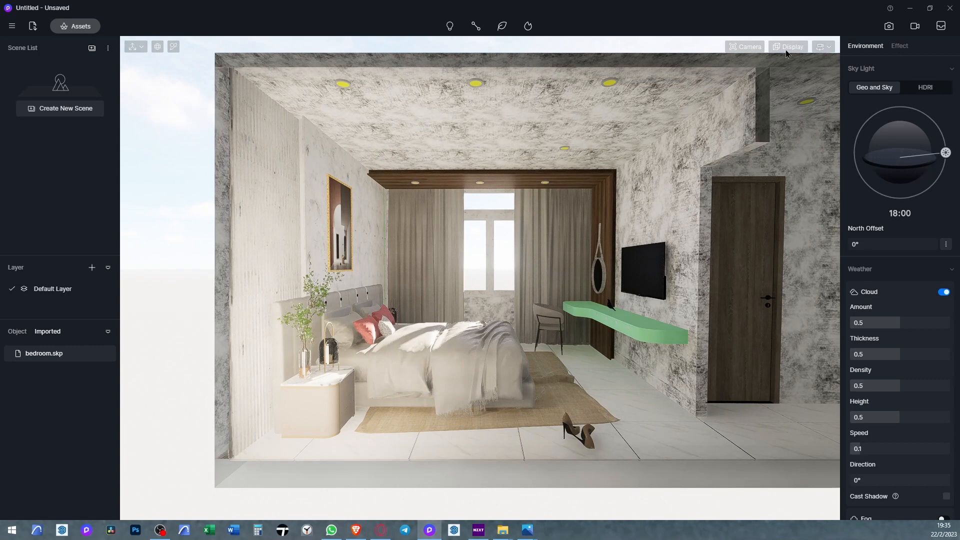
pyautogui.click(746, 47)
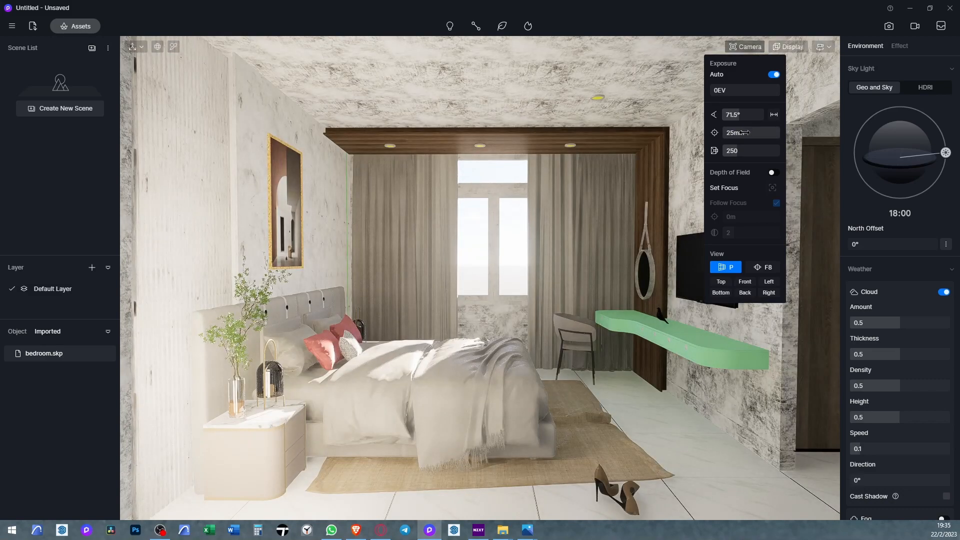
# Reframe the bedroom with the ceiling lights in view and set the camera to two-point perspective
pyautogui.scroll(-3, 628, 243)
pyautogui.moveTo(617, 243); pyautogui.dragTo(628, 243, button='middle')
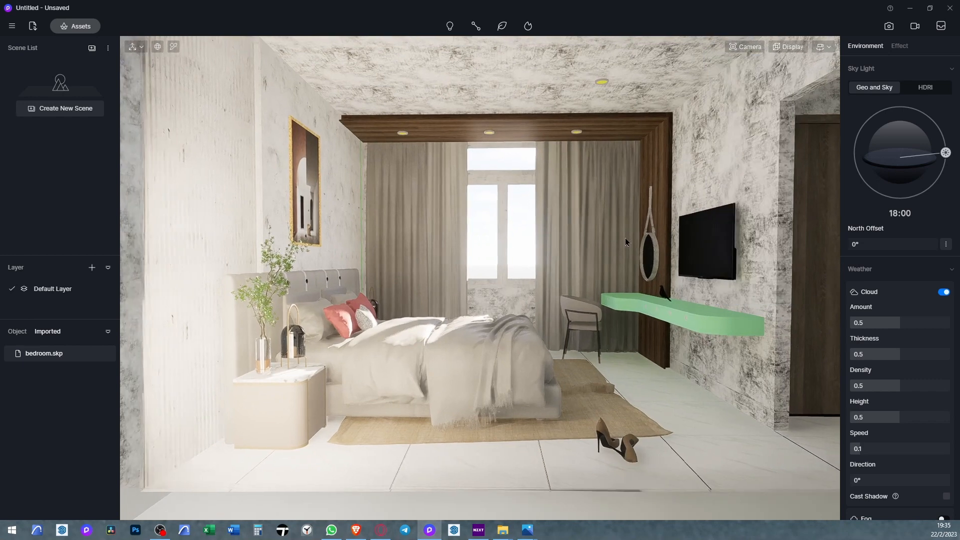
pyautogui.moveTo(625, 239); pyautogui.dragTo(604, 216, button='right')
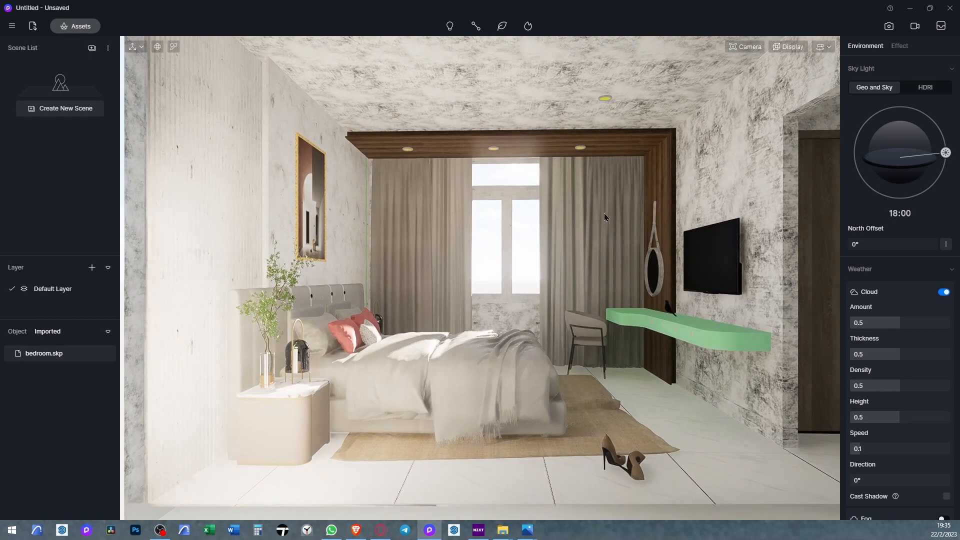
pyautogui.press('q')
pyautogui.press('w')
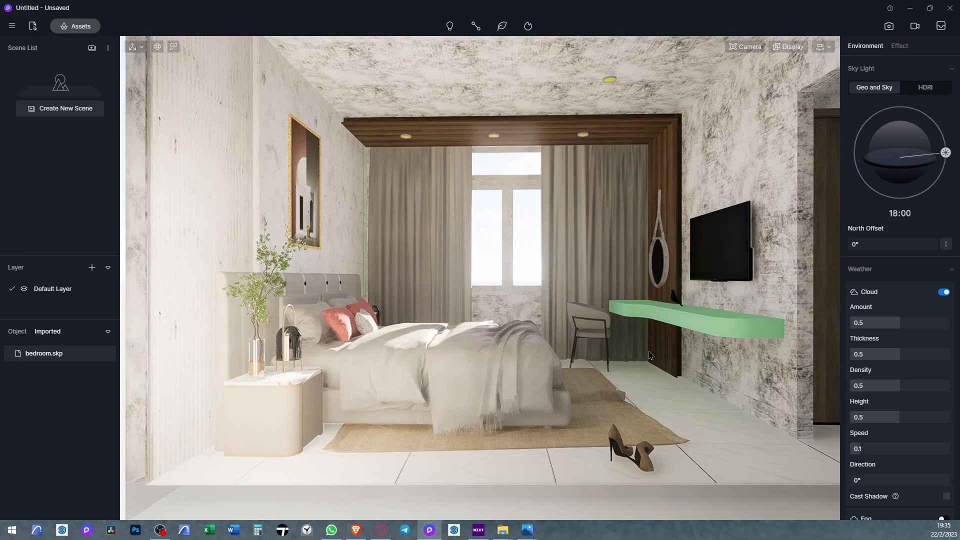
pyautogui.moveTo(638, 361); pyautogui.dragTo(638, 295, button='right')
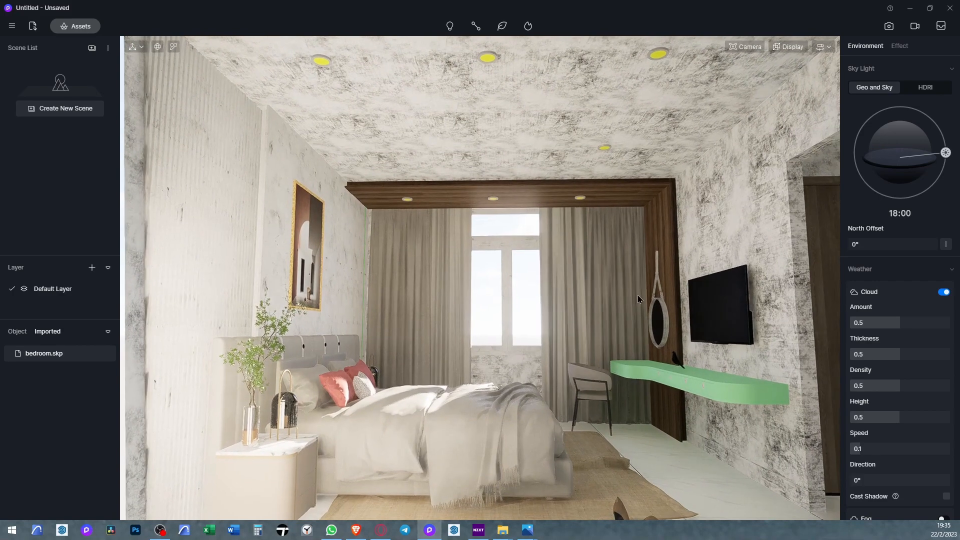
pyautogui.click(746, 47)
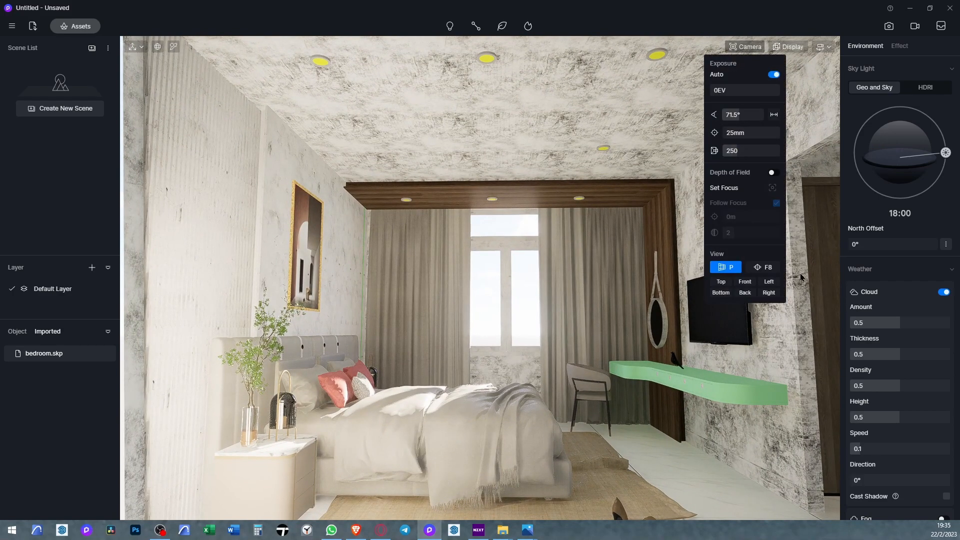
pyautogui.click(762, 267)
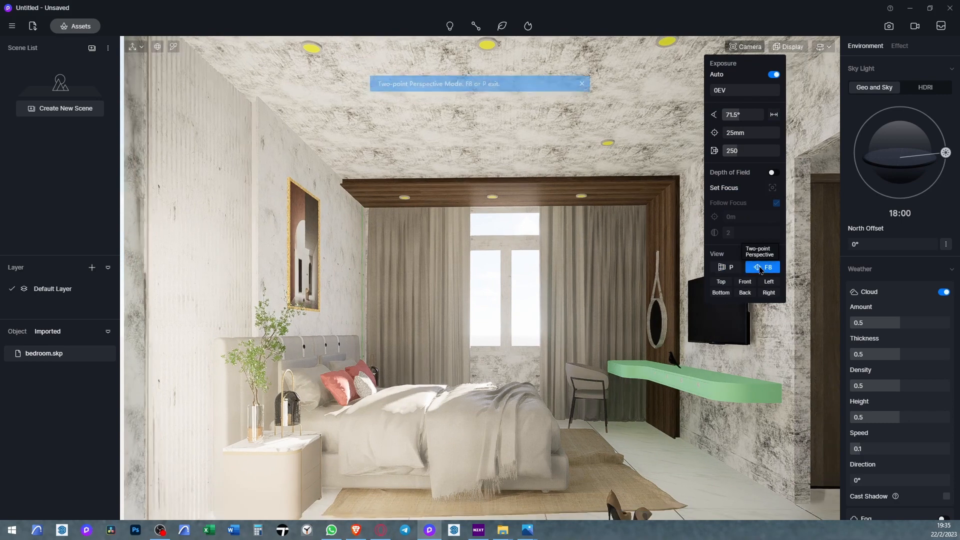
# Frame the two-point perspective view so the bed, window, floating desk, TV and wooden door all fit, as in the reference image
pyautogui.scroll(-2, 586, 349)
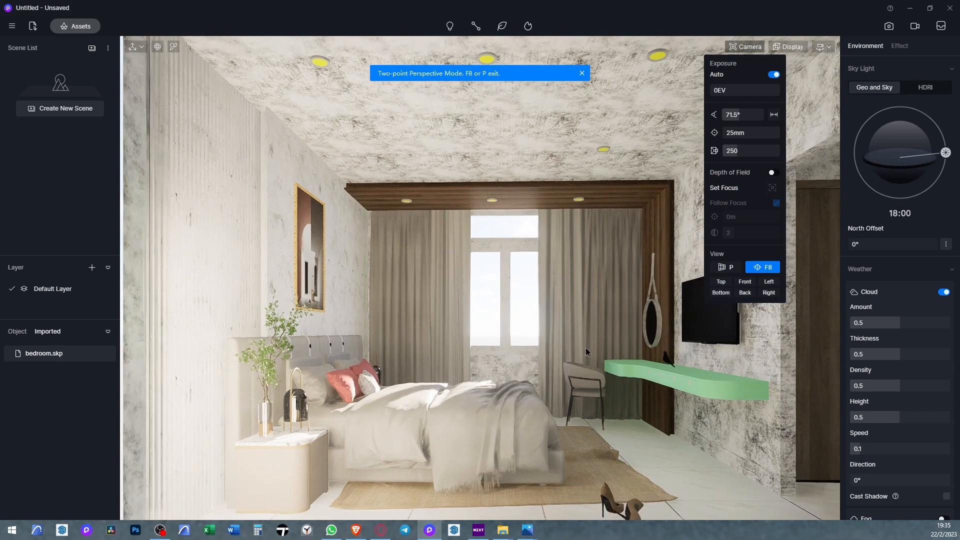
pyautogui.scroll(-3, 586, 348)
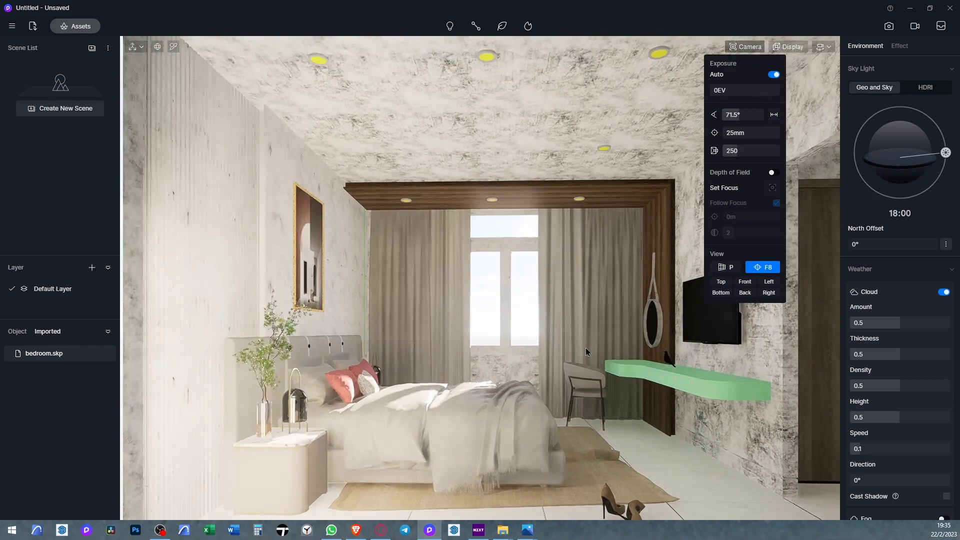
pyautogui.scroll(1, 584, 374)
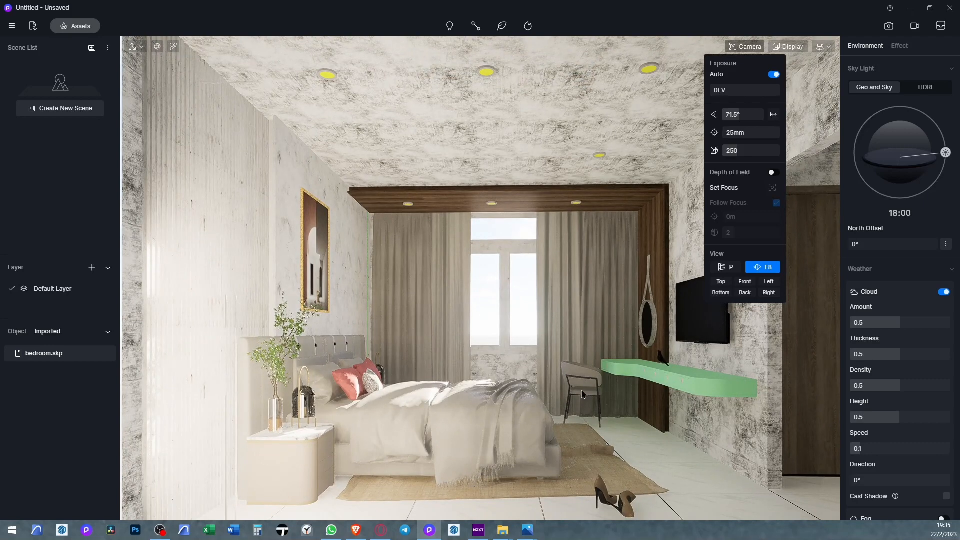
pyautogui.moveTo(582, 391); pyautogui.dragTo(603, 390, button='right')
pyautogui.press('a')
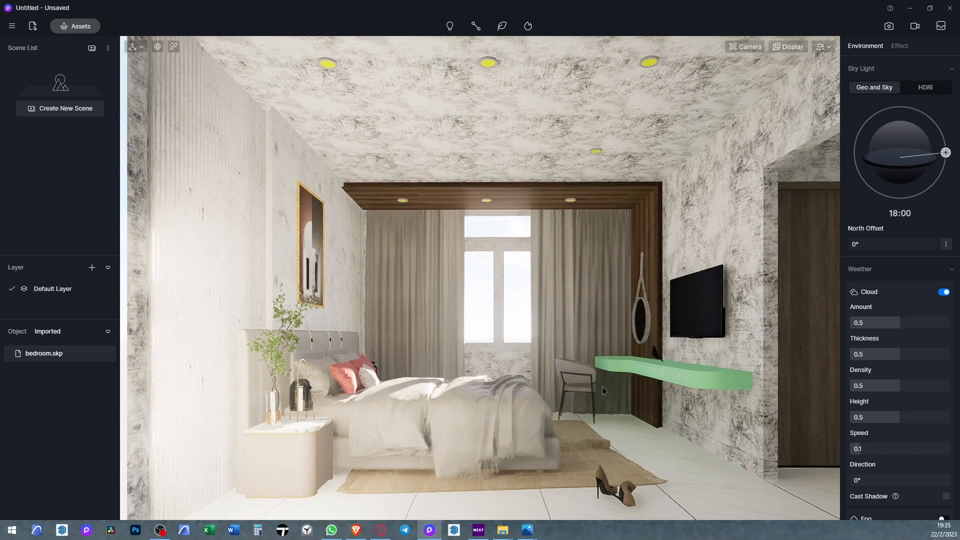
pyautogui.press('d')
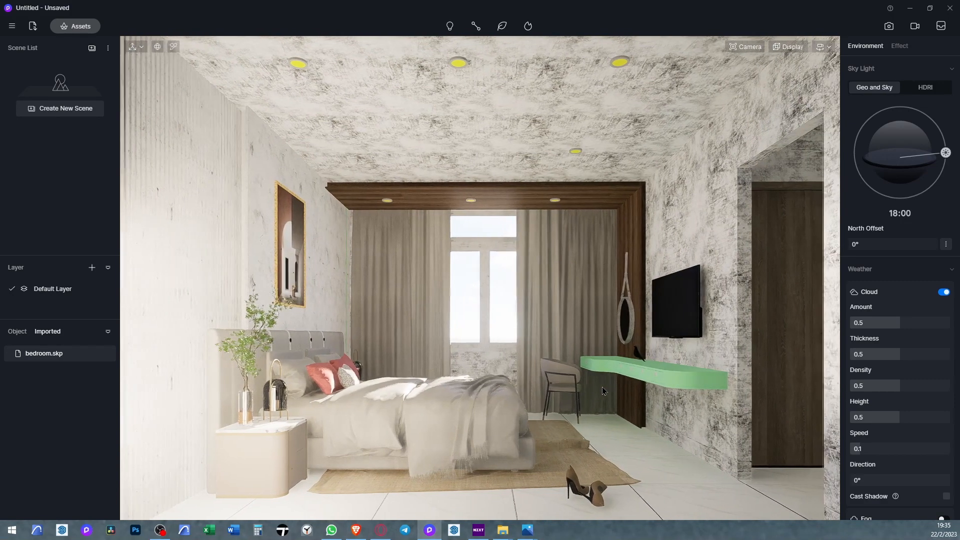
# Shift the camera sideways in small moves to balance the bed, window and wooden door in the frame
pyautogui.press('a')
pyautogui.press('a')
pyautogui.press('d')
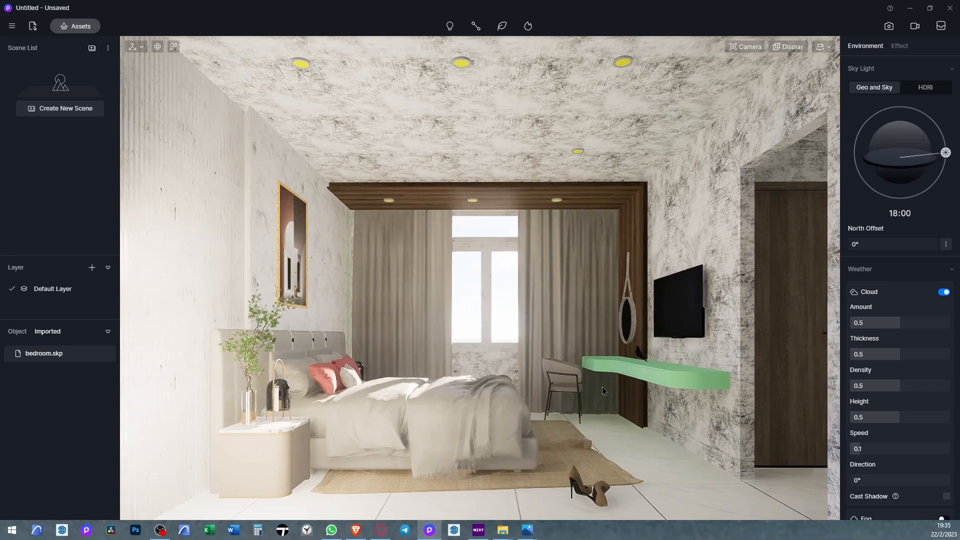
pyautogui.press('a')
pyautogui.press('d')
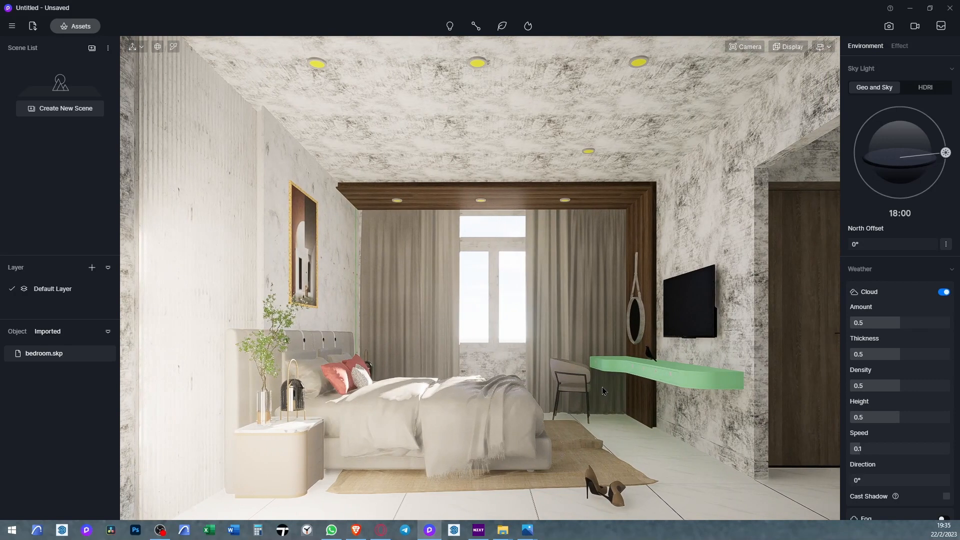
# Lower the fly navigation speed to 2 and save the fine-tuned bedroom view as a new scene
pyautogui.click(794, 47)
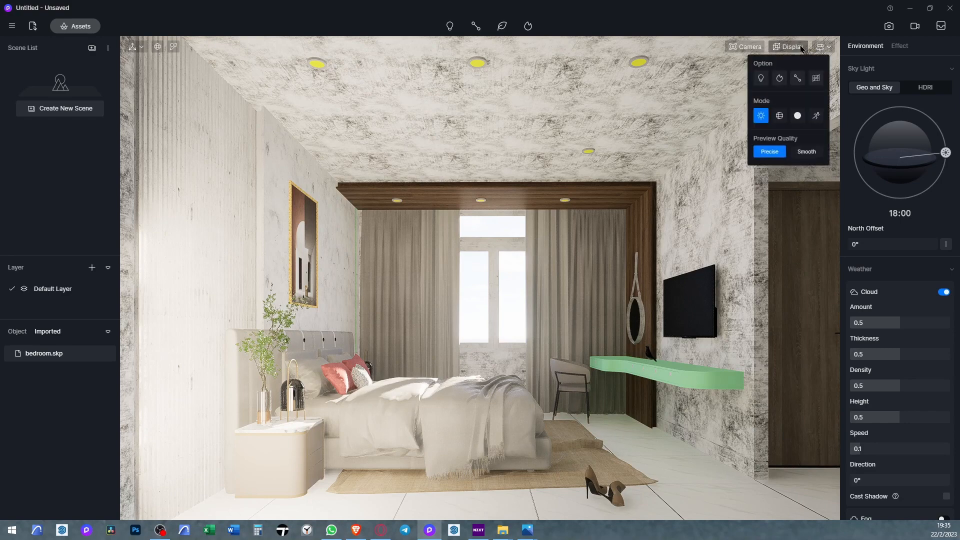
pyautogui.click(756, 48)
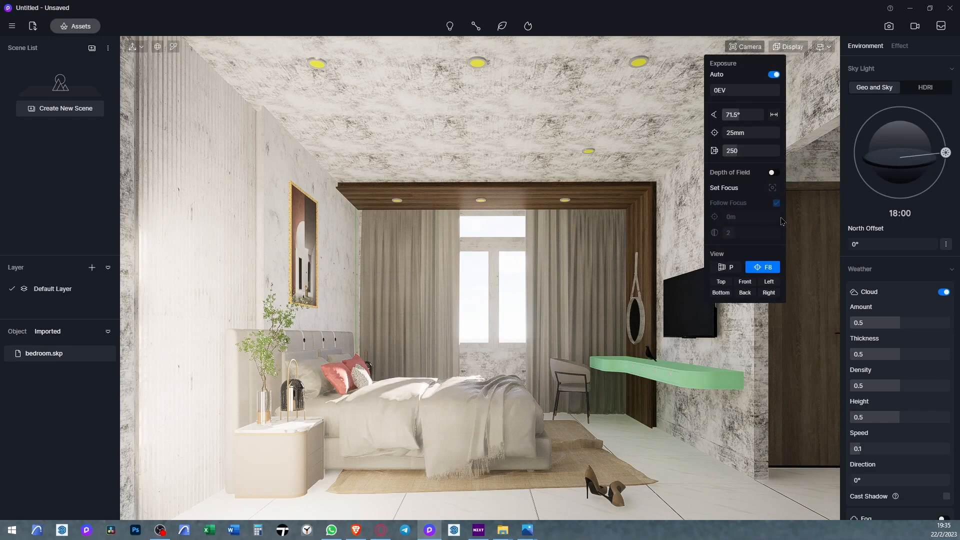
pyautogui.click(821, 47)
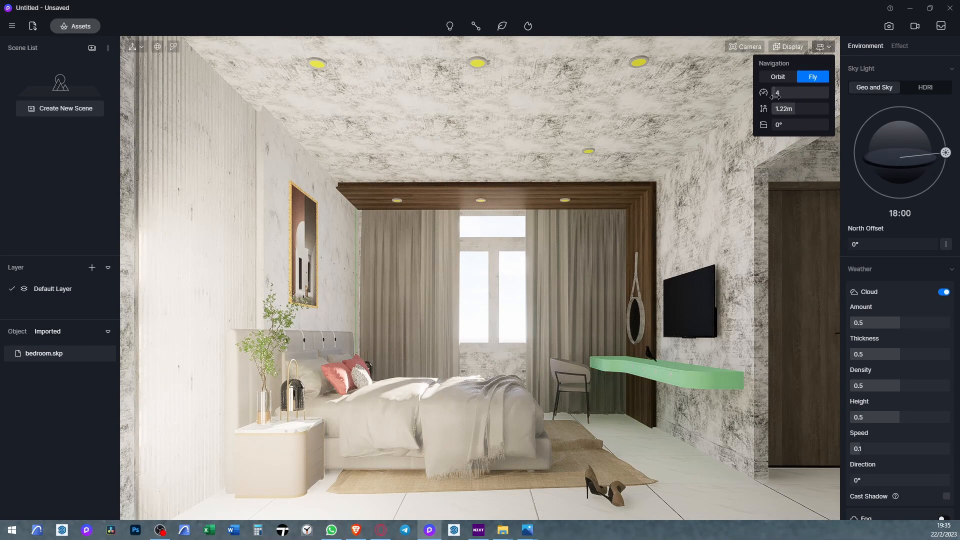
pyautogui.press('a')
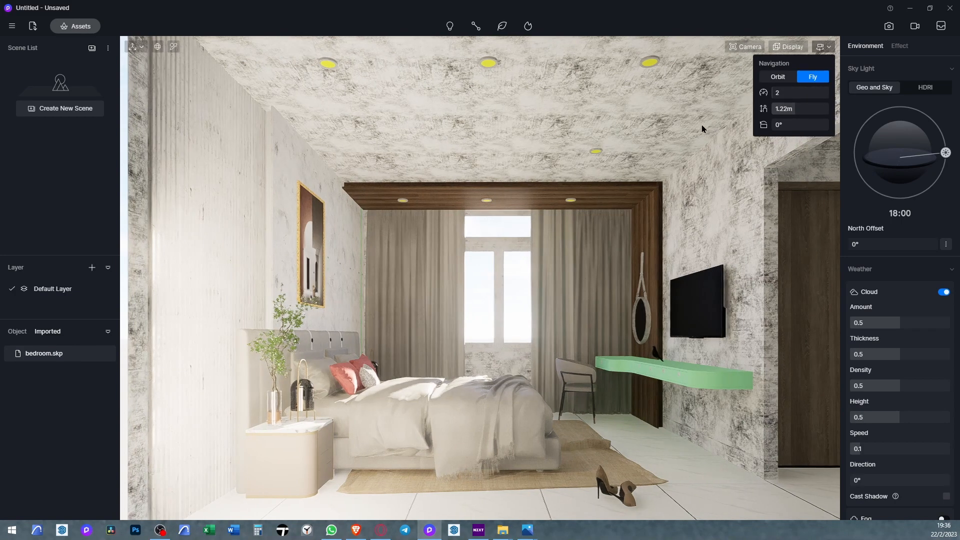
pyautogui.press('d')
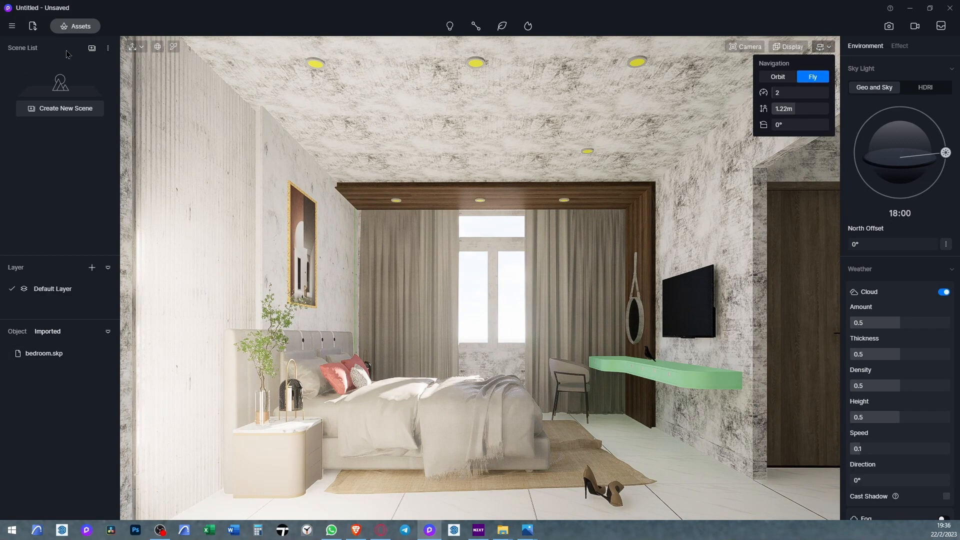
pyautogui.click(92, 49)
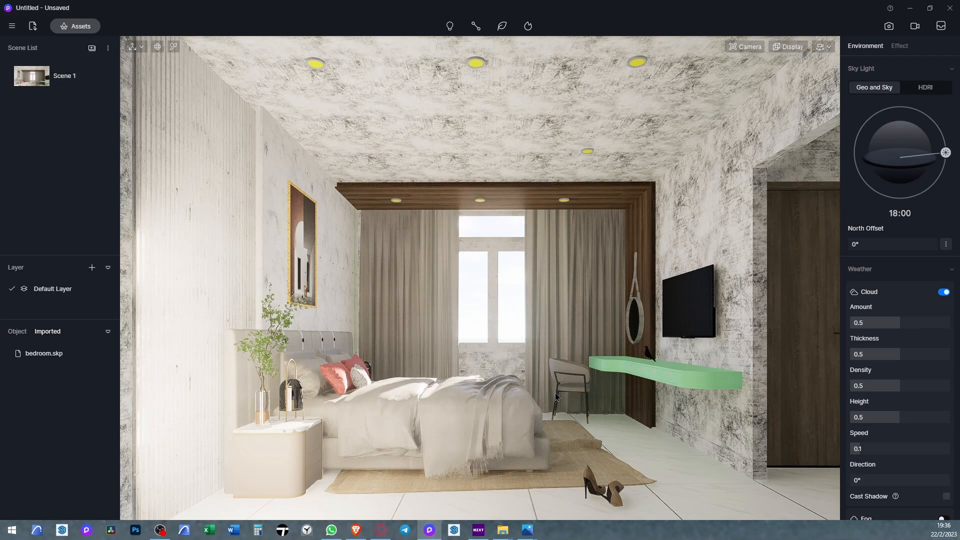
# Set the camera's clipping distance to 0 and move inside the room to a raised view of the window wall
pyautogui.scroll(4, 555, 396)
pyautogui.scroll(4, 489, 335)
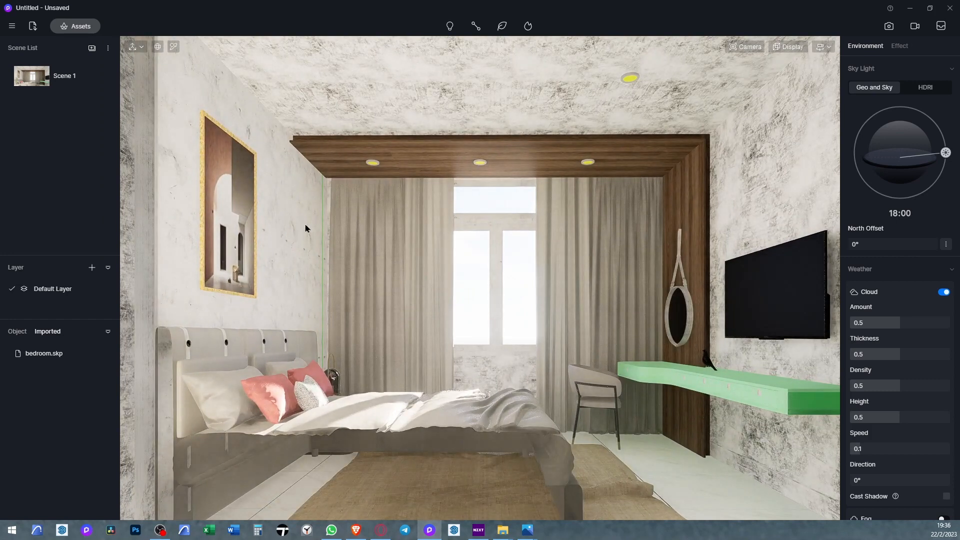
pyautogui.click(746, 48)
pyautogui.moveTo(733, 152); pyautogui.dragTo(701, 162)
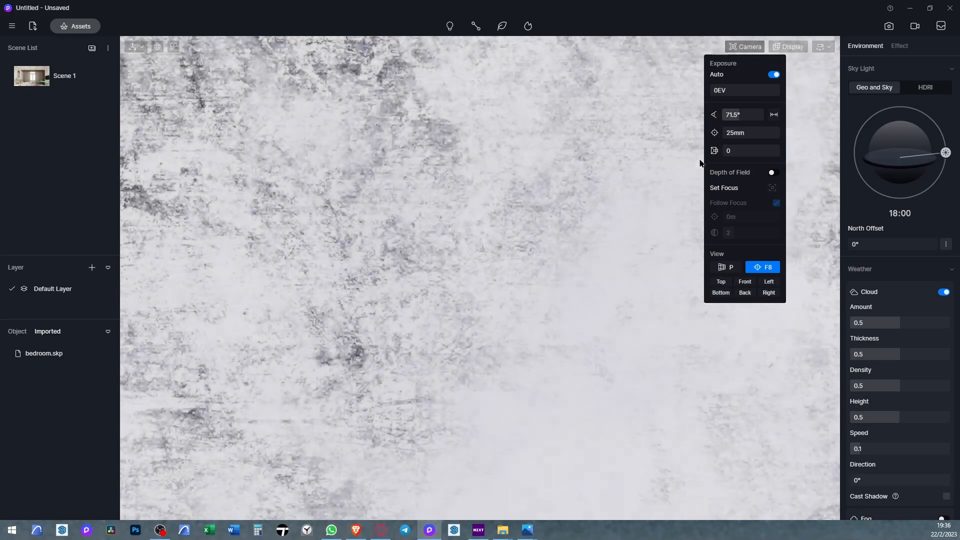
pyautogui.scroll(4, 615, 268)
pyautogui.scroll(10, 615, 268)
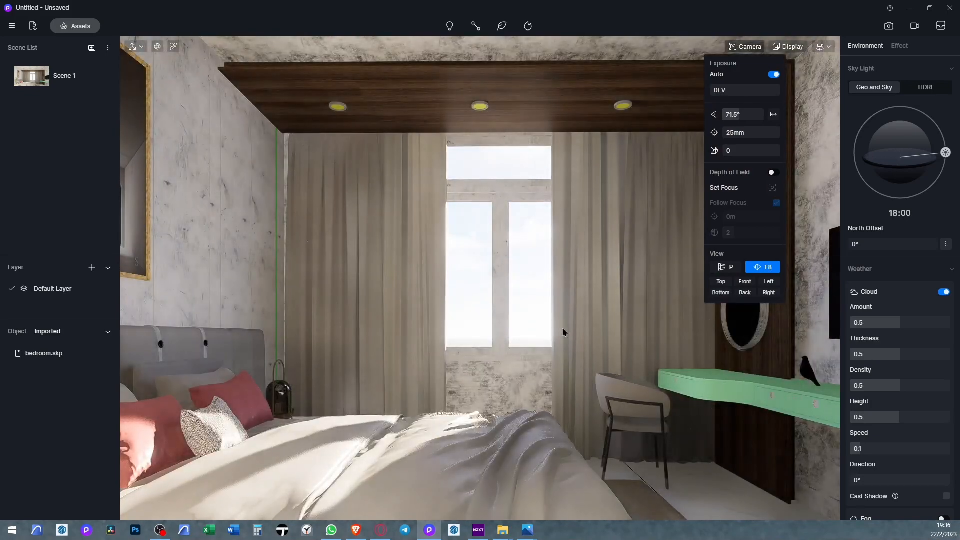
pyautogui.press('e')
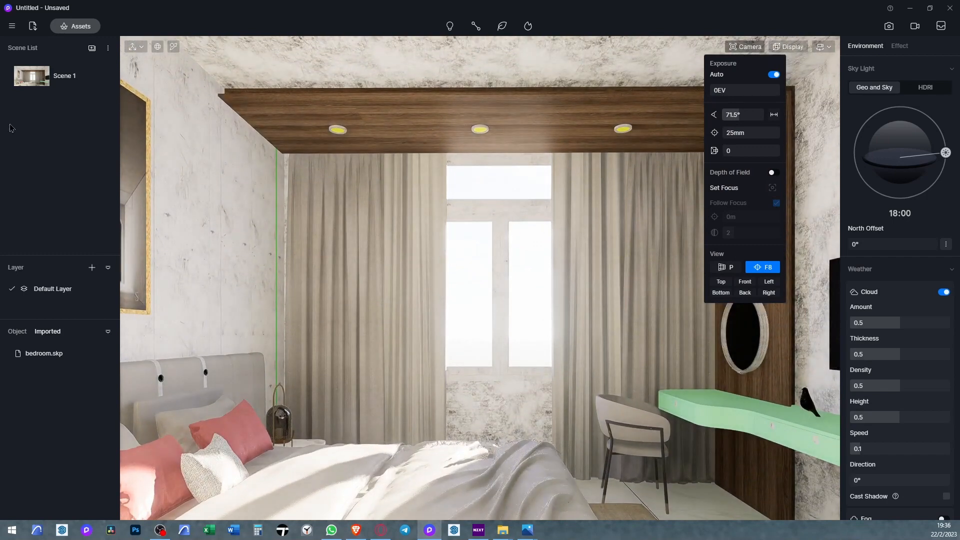
# Save the close-up view as a scene named "para trabajar" and place it first in the scene list
pyautogui.click(92, 48)
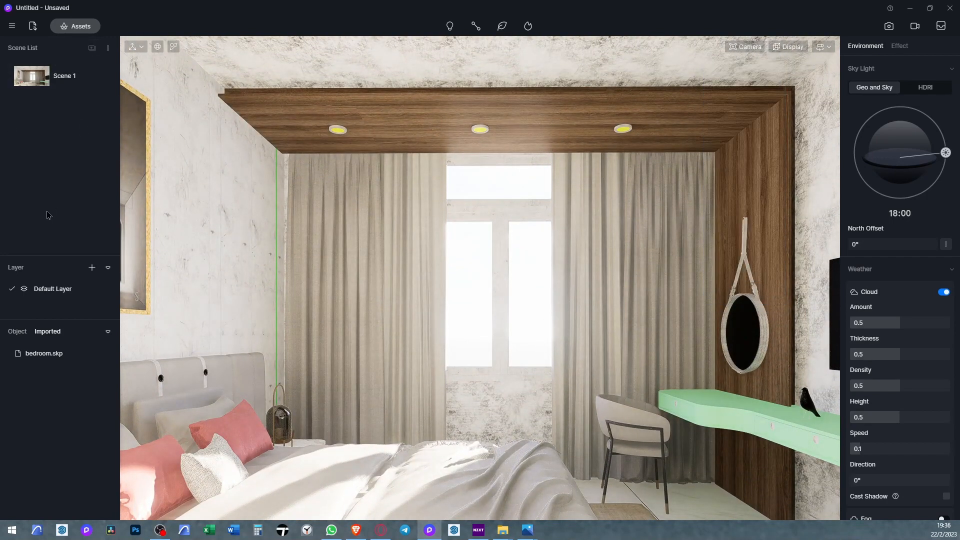
pyautogui.doubleClick(66, 105)
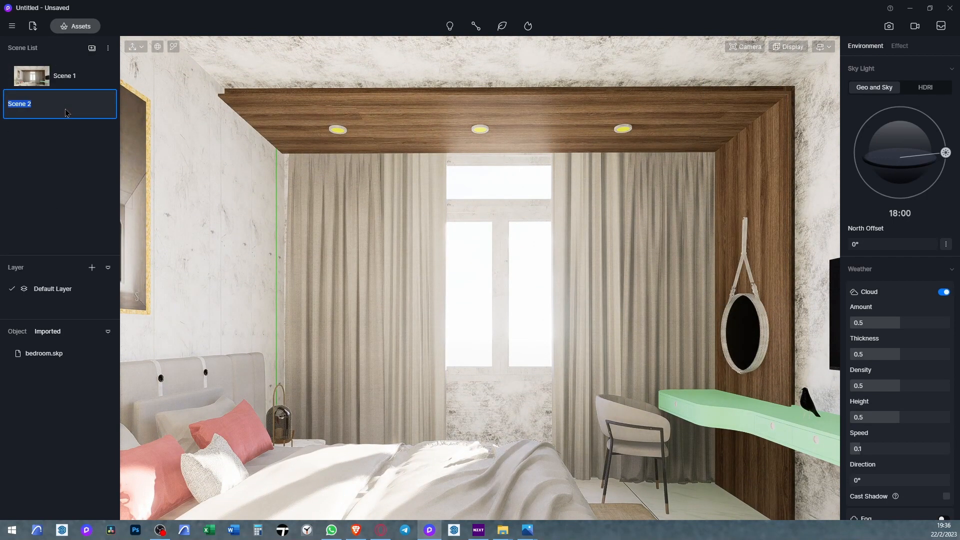
pyautogui.write('para trabajar')
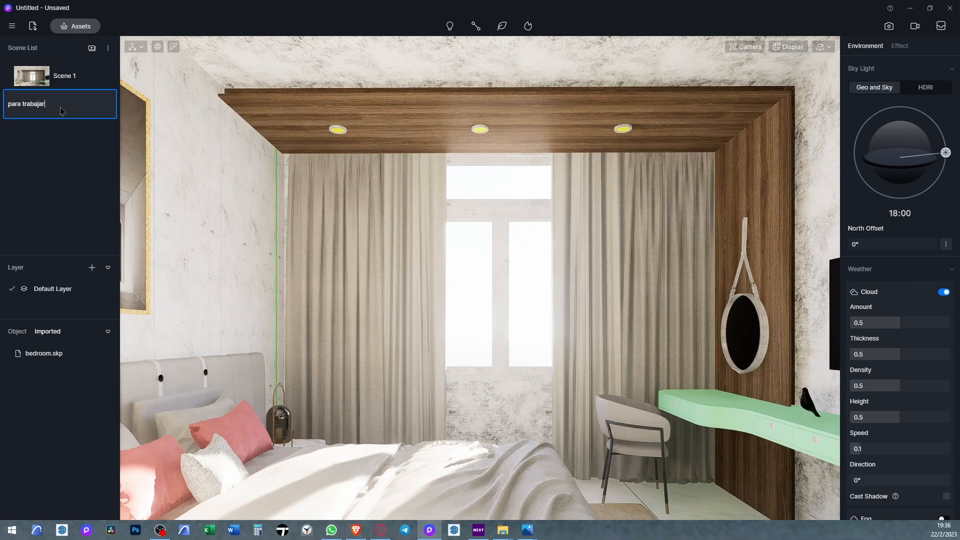
pyautogui.press('Return')
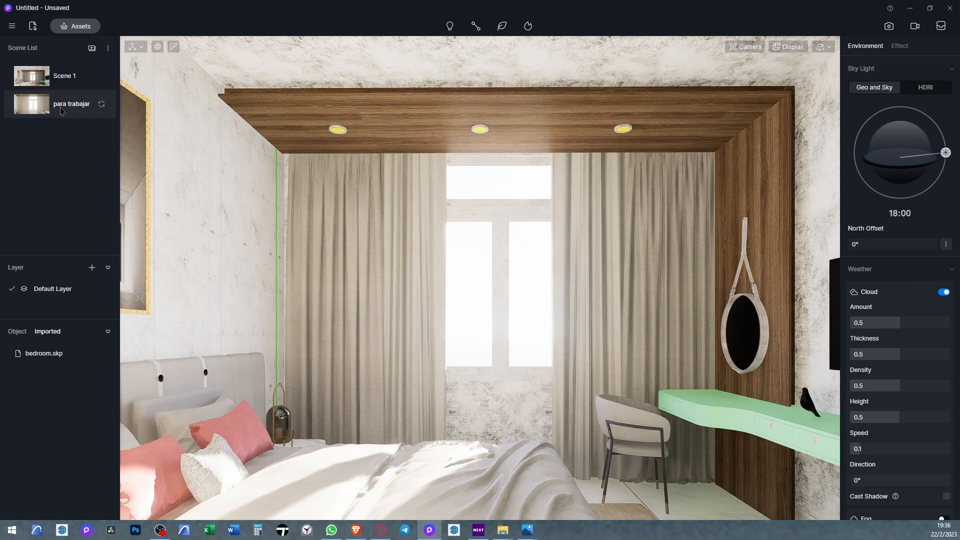
pyautogui.moveTo(61, 111); pyautogui.dragTo(61, 75)
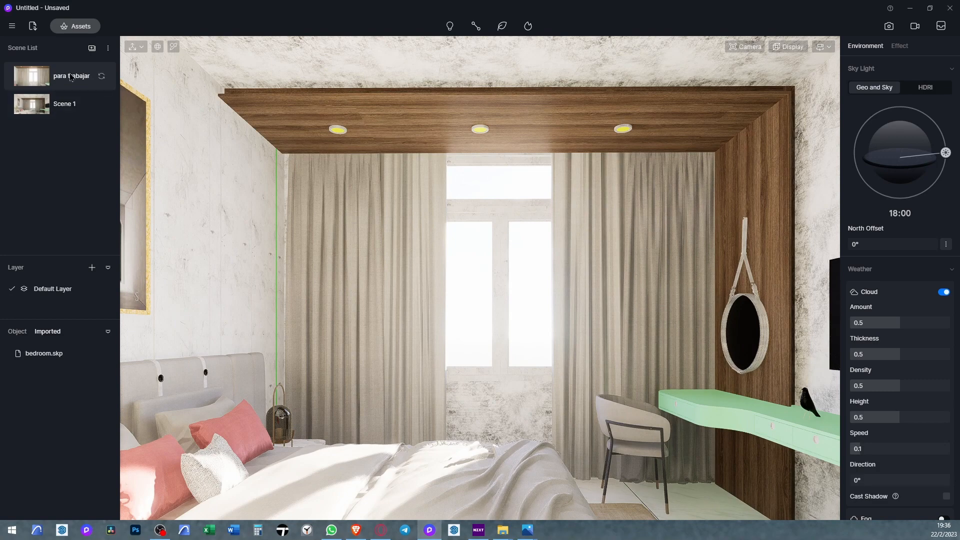
# Return to the Scene 1 view and show the Wall Paint materials in the online asset library
pyautogui.doubleClick(64, 110)
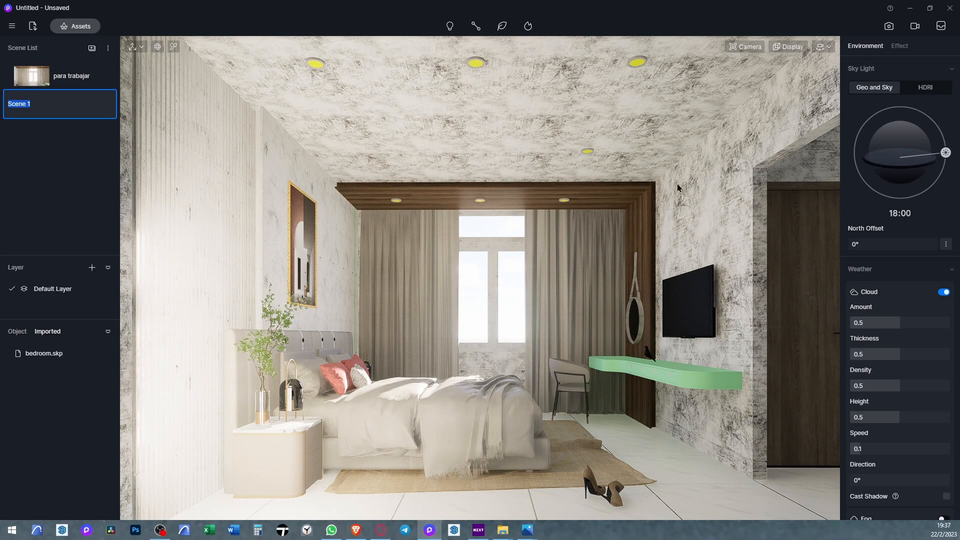
pyautogui.click(80, 28)
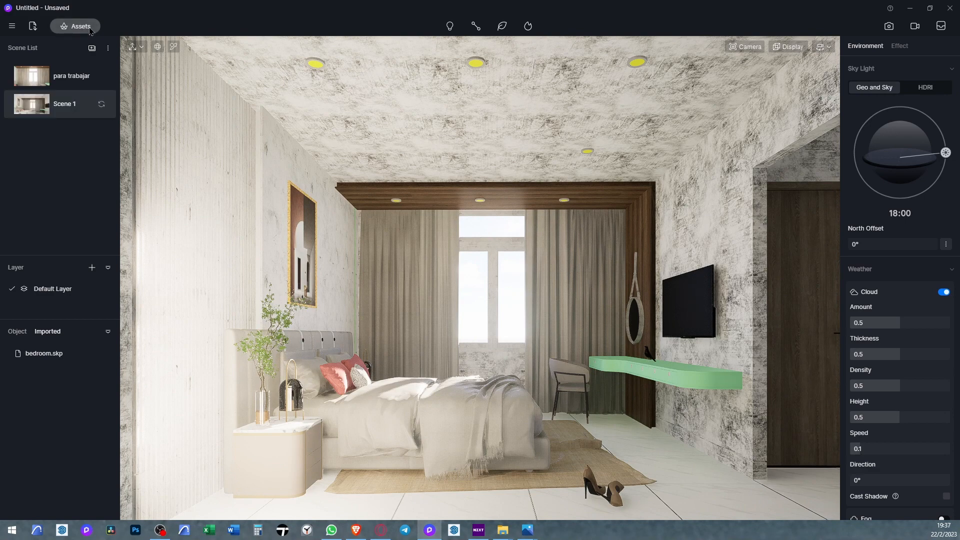
pyautogui.moveTo(190, 25); pyautogui.dragTo(431, 47)
pyautogui.click(302, 287)
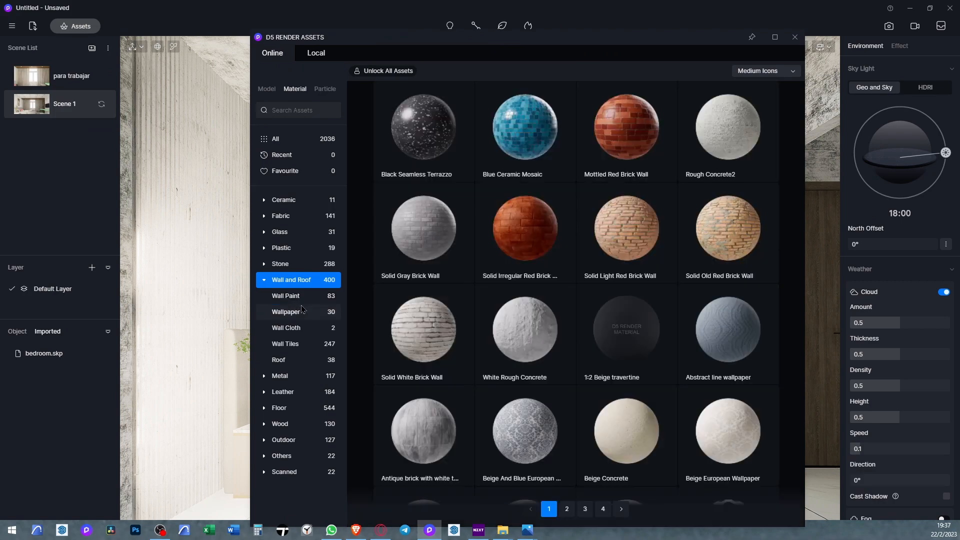
pyautogui.click(301, 296)
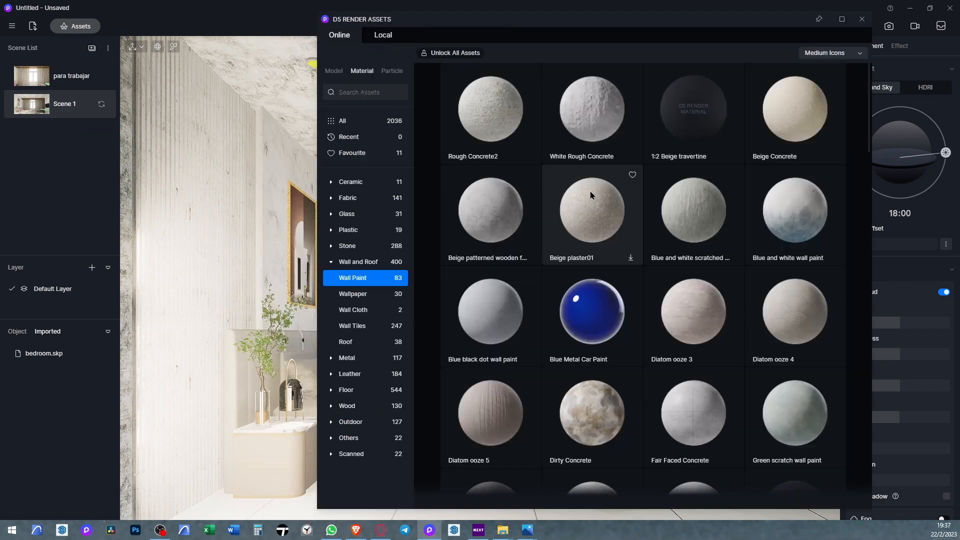
# Apply the White Wall Paint material to the wall behind the bed and to the ceiling
pyautogui.scroll(-1, 602, 249)
pyautogui.scroll(-12, 612, 275)
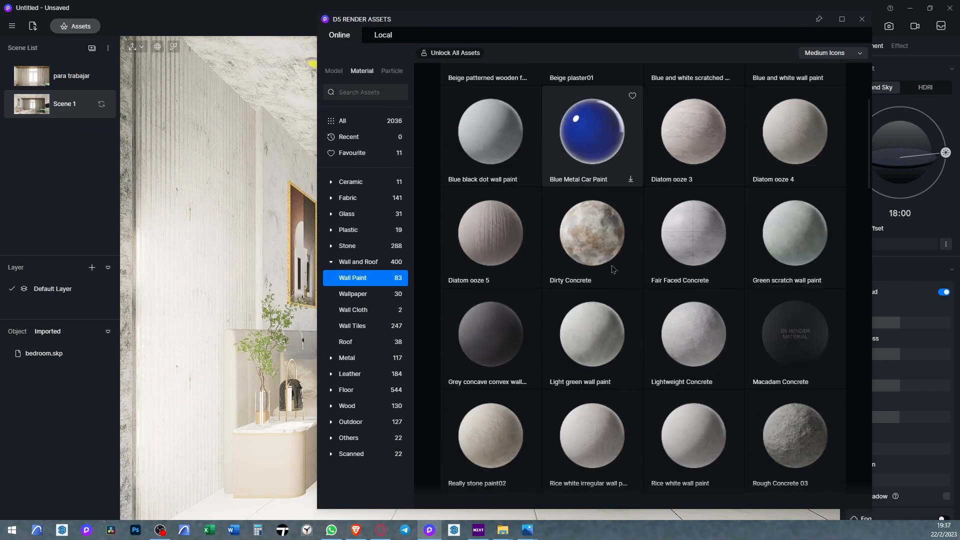
pyautogui.scroll(-5, 620, 285)
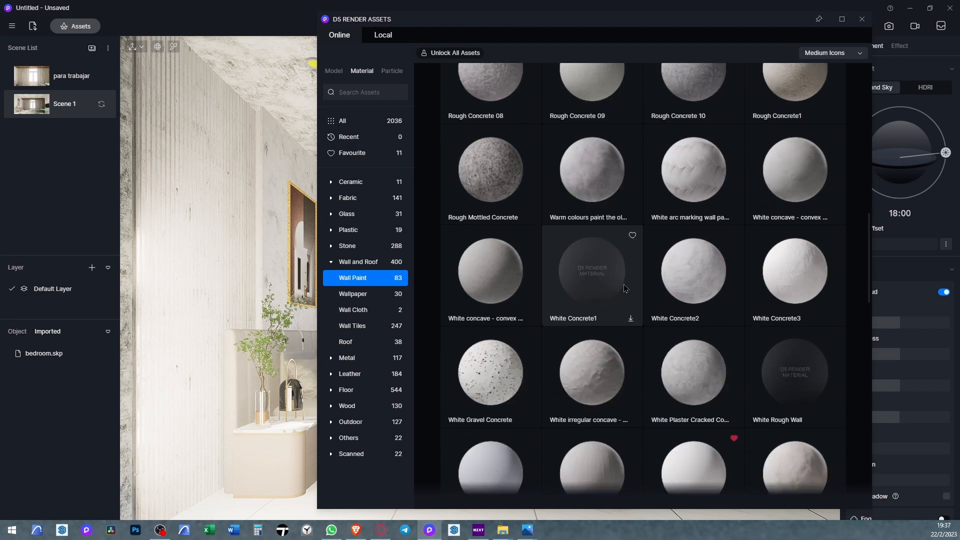
pyautogui.moveTo(704, 348)
pyautogui.mouseDown()
pyautogui.moveTo(143, 269)
pyautogui.moveTo(287, 154)
pyautogui.mouseUp()
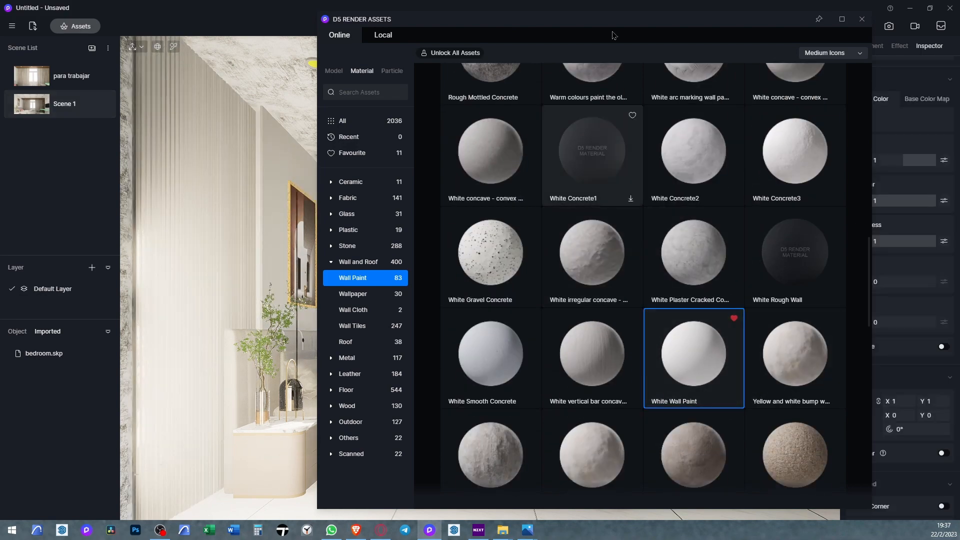
pyautogui.moveTo(607, 24)
pyautogui.mouseDown()
pyautogui.moveTo(634, 44)
pyautogui.moveTo(713, 64)
pyautogui.mouseUp()
pyautogui.moveTo(800, 395); pyautogui.dragTo(395, 140)
# Move the asset library clear of the TV wall and download the White Smooth Concrete material
pyautogui.moveTo(631, 67)
pyautogui.mouseDown()
pyautogui.moveTo(341, 94)
pyautogui.moveTo(263, 59)
pyautogui.mouseUp()
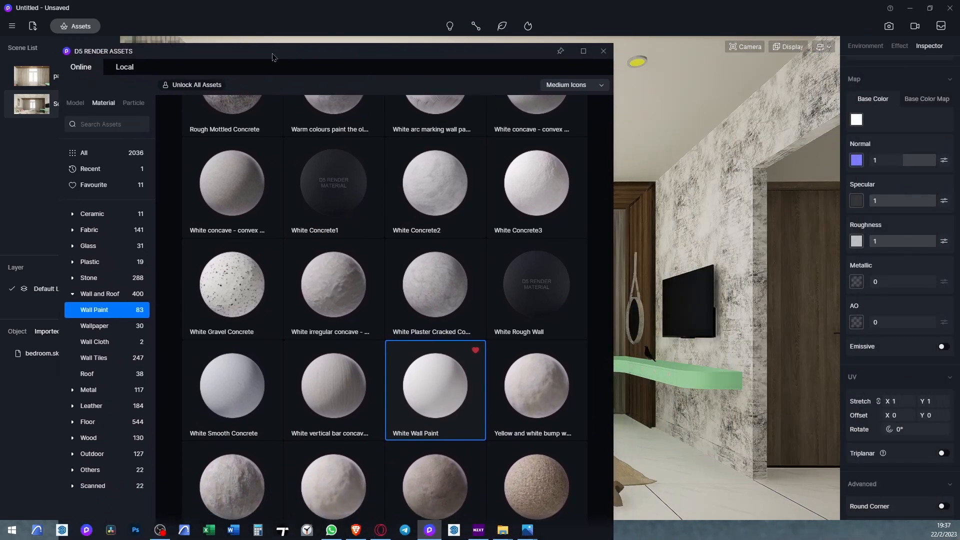
pyautogui.moveTo(433, 390)
pyautogui.mouseDown()
pyautogui.moveTo(757, 195)
pyautogui.moveTo(798, 253)
pyautogui.moveTo(692, 315)
pyautogui.mouseUp()
pyautogui.scroll(-1, 428, 386)
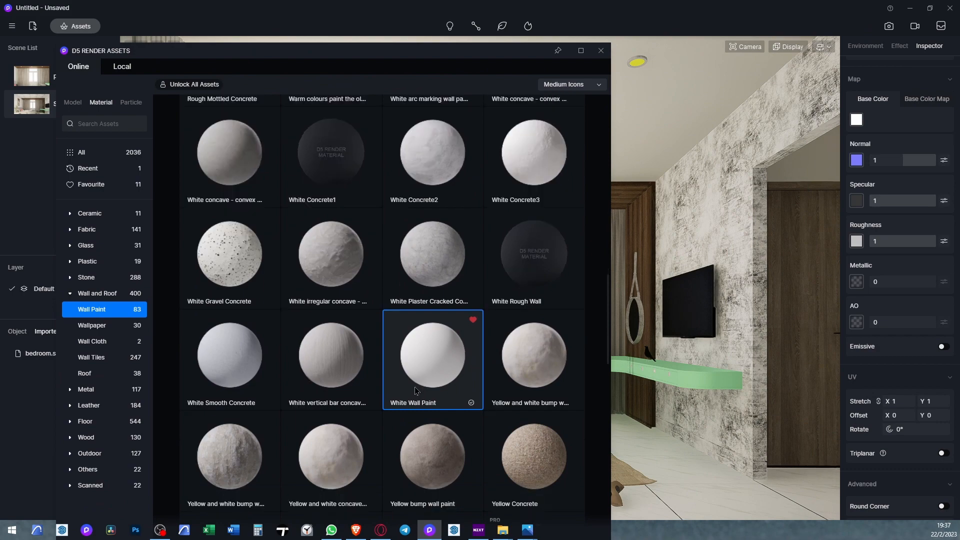
pyautogui.click(221, 368)
# Find the Beige Concrete material among the wall paints and apply it to the TV wall
pyautogui.scroll(1, 384, 335)
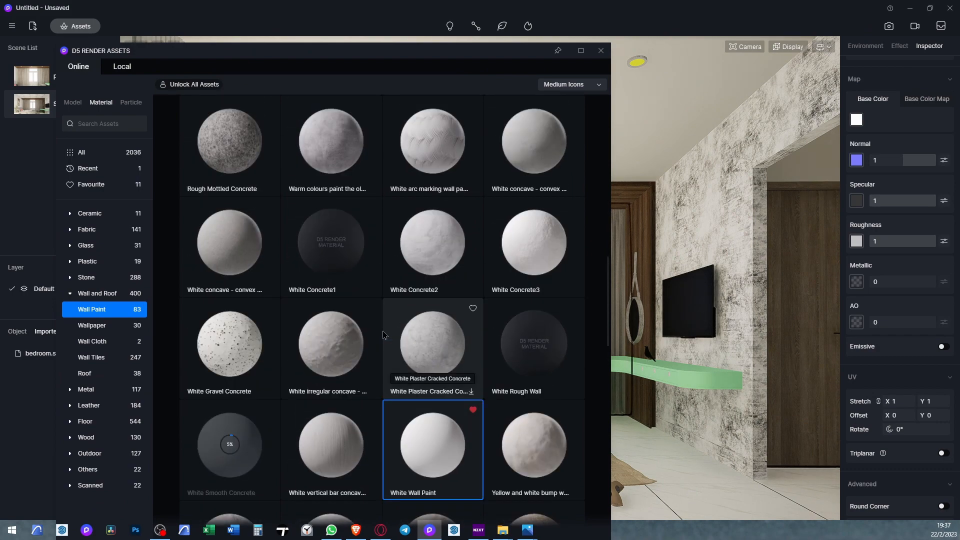
pyautogui.scroll(3, 384, 335)
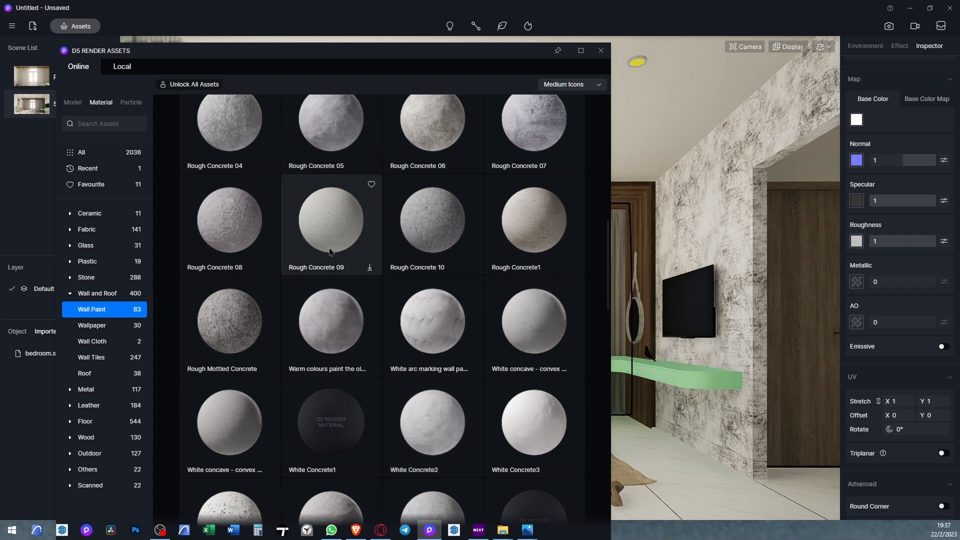
pyautogui.scroll(3, 330, 240)
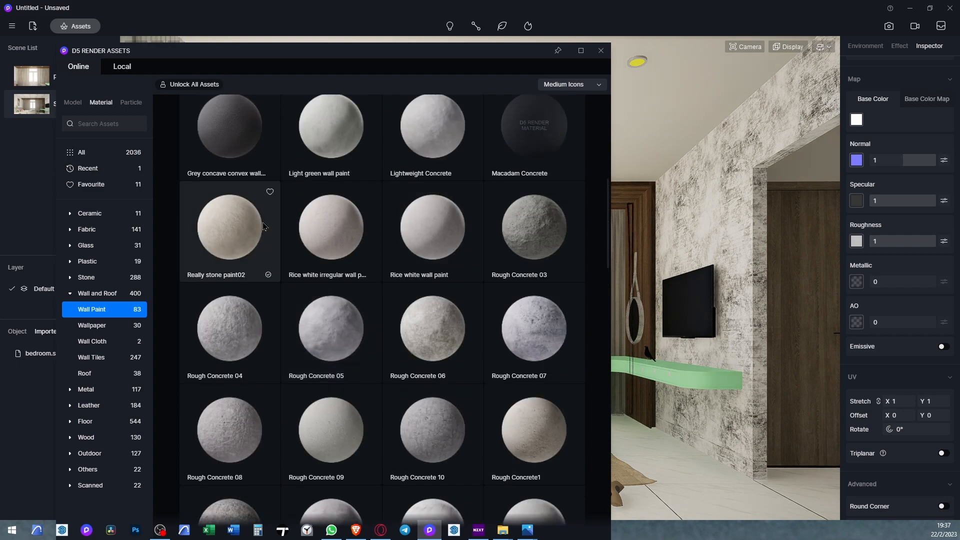
pyautogui.scroll(4, 440, 280)
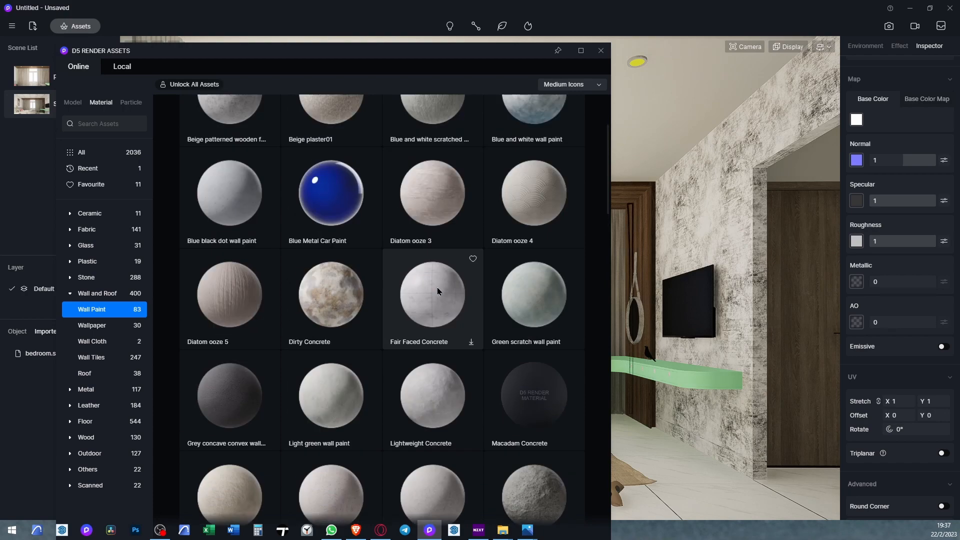
pyautogui.scroll(2, 384, 265)
pyautogui.scroll(1, 384, 266)
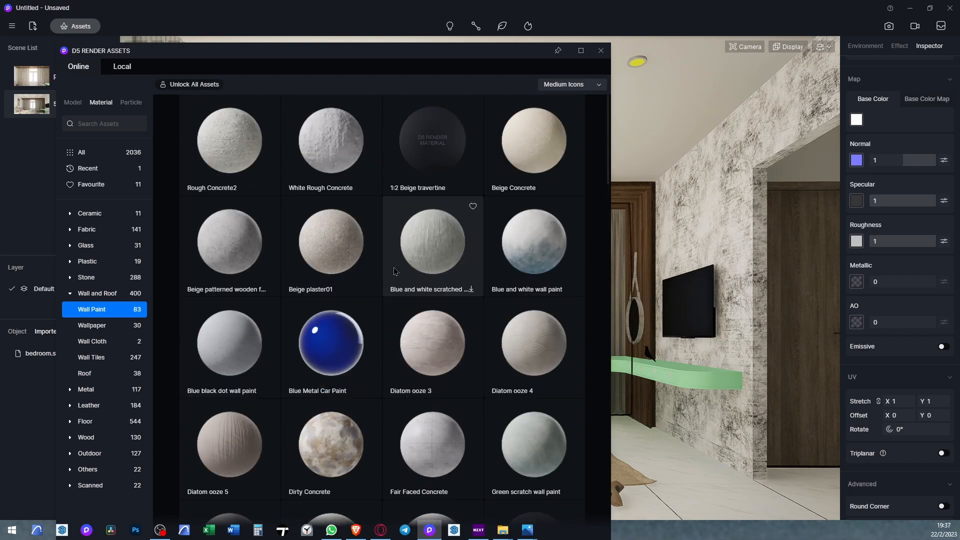
pyautogui.click(542, 141)
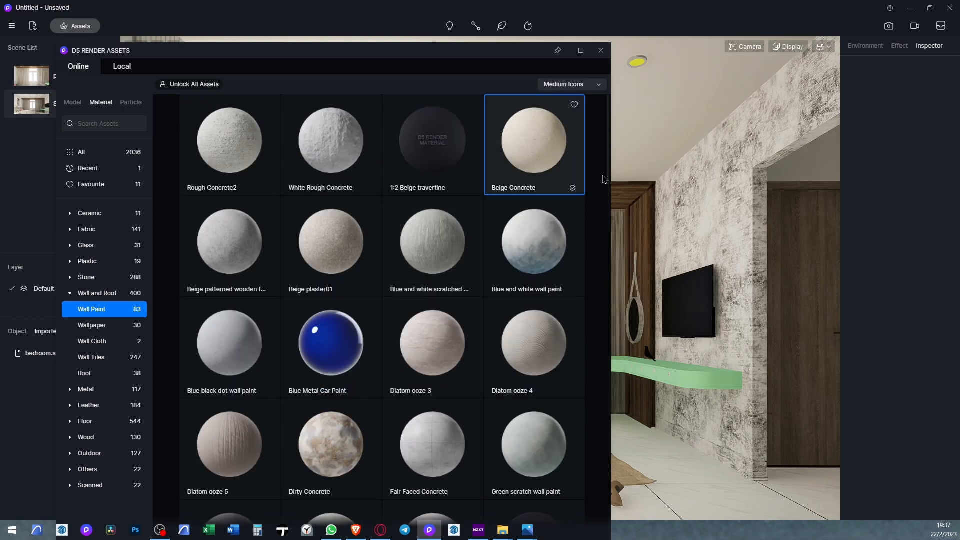
pyautogui.click(712, 191)
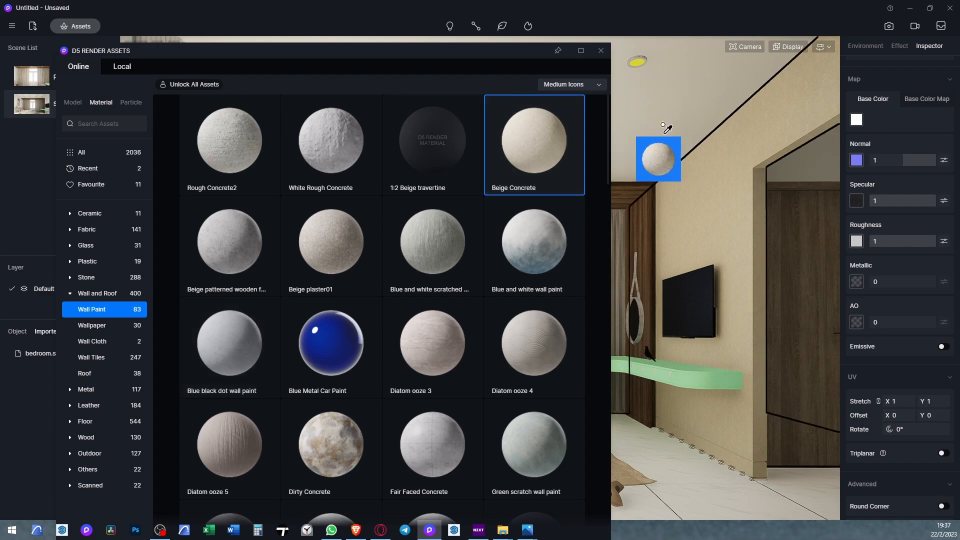
# Find the Ordinary Concrete material among the wall paints and apply it to the TV wall
pyautogui.scroll(-4, 423, 320)
pyautogui.scroll(-8, 422, 332)
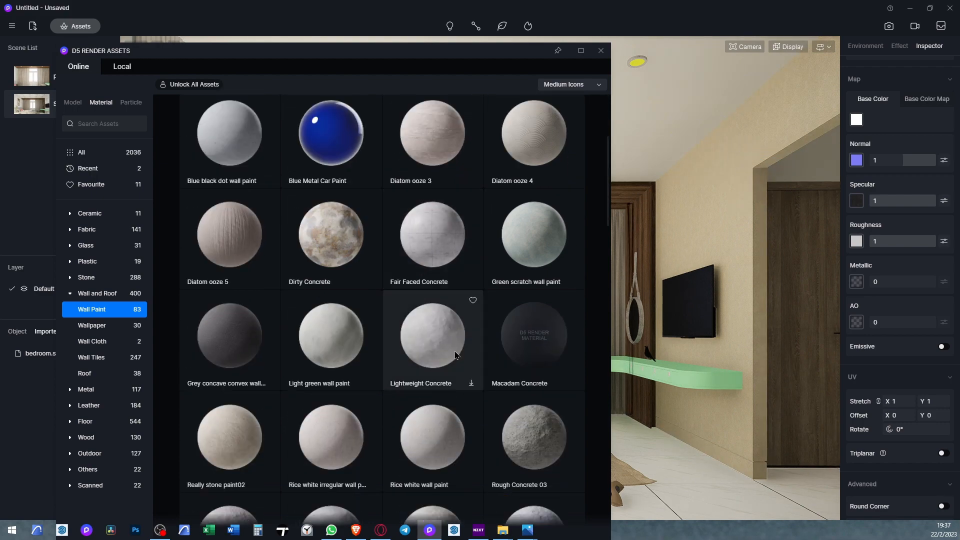
pyautogui.scroll(-3, 463, 357)
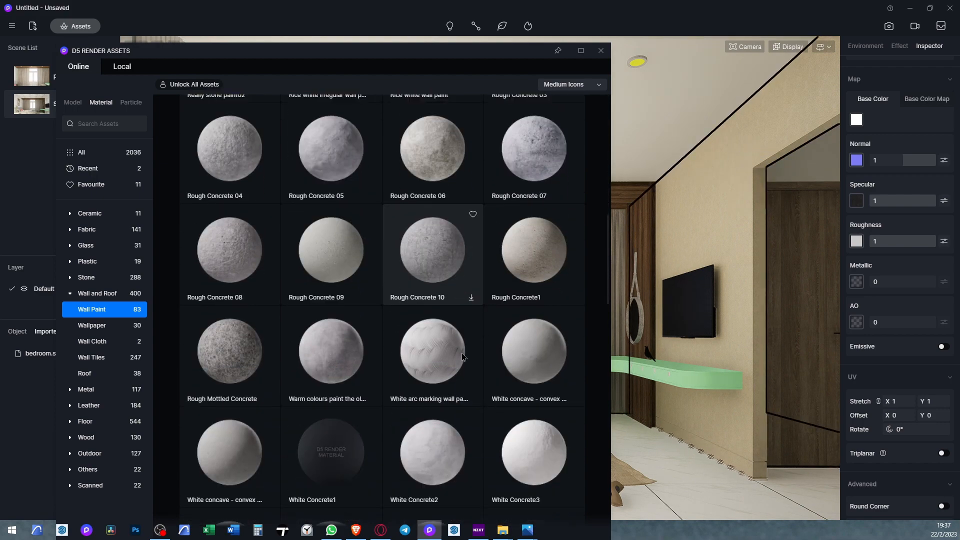
pyautogui.scroll(-7, 350, 350)
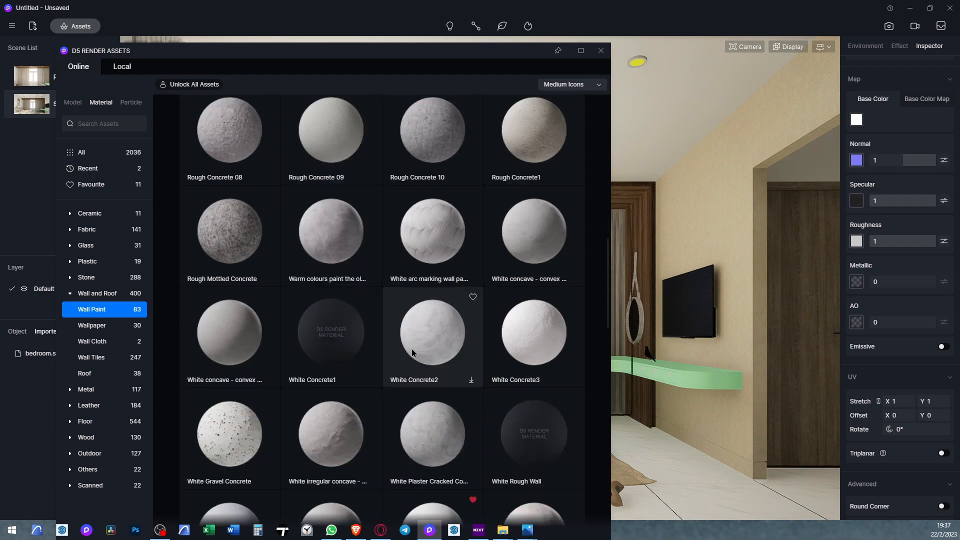
pyautogui.scroll(-5, 422, 355)
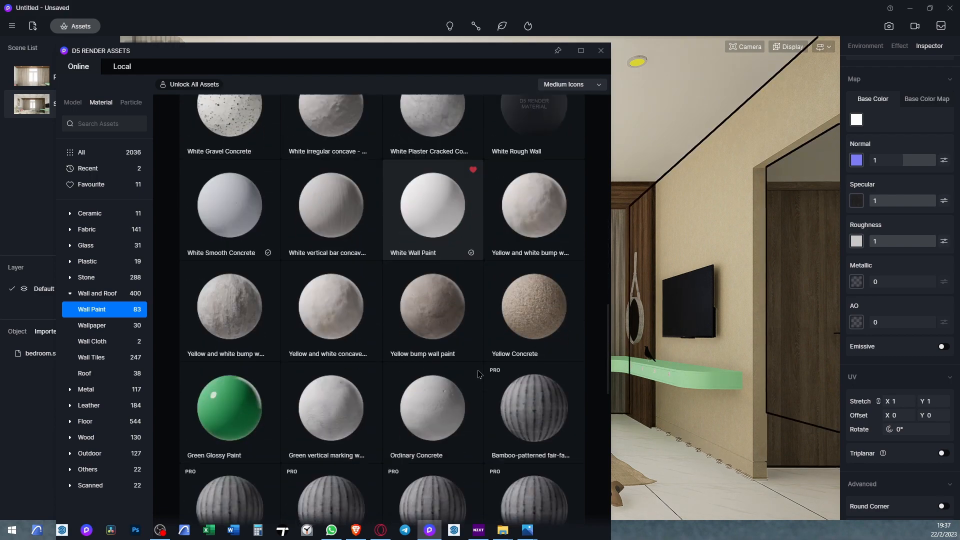
pyautogui.scroll(-1, 478, 375)
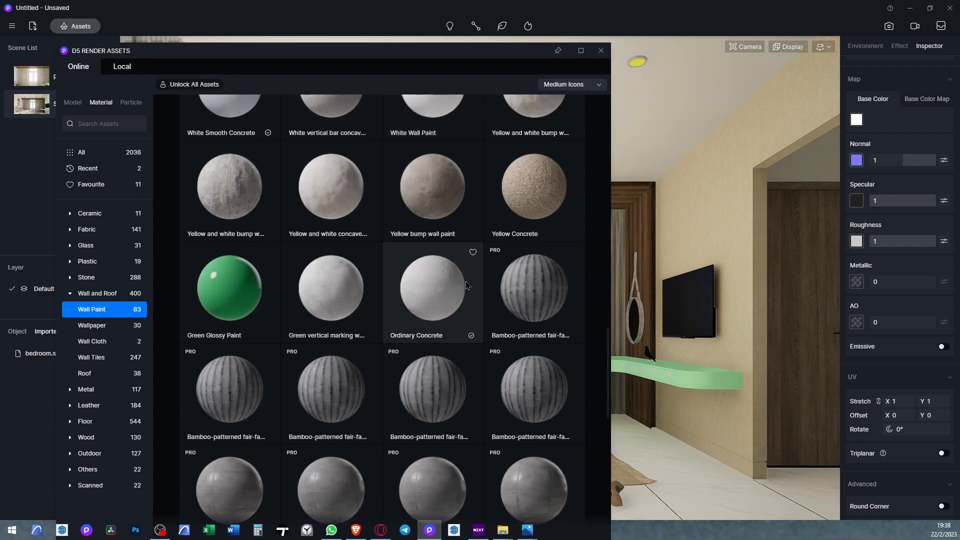
pyautogui.click(434, 294)
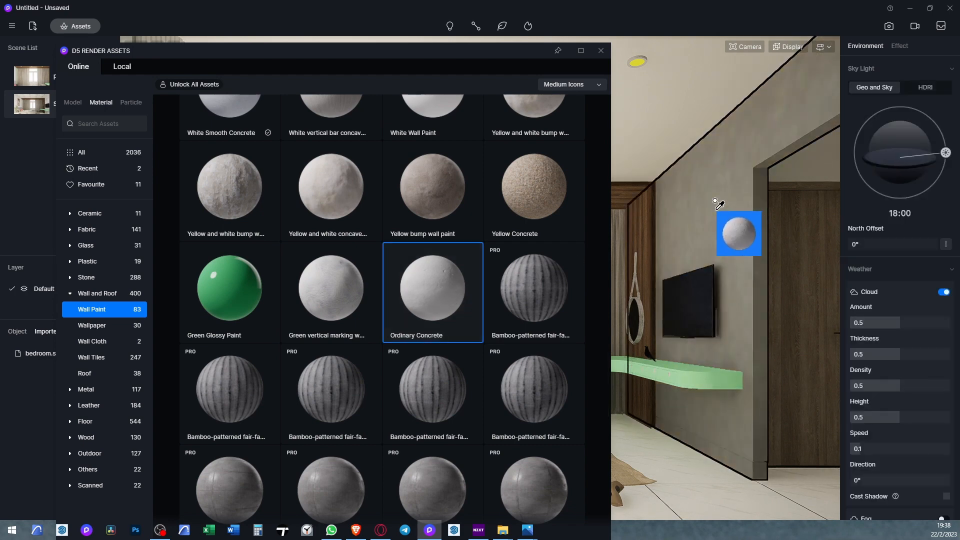
pyautogui.moveTo(710, 370); pyautogui.dragTo(712, 375)
# Apply the Beige Concrete material to the TV wall again and close the asset library
pyautogui.scroll(10, 474, 246)
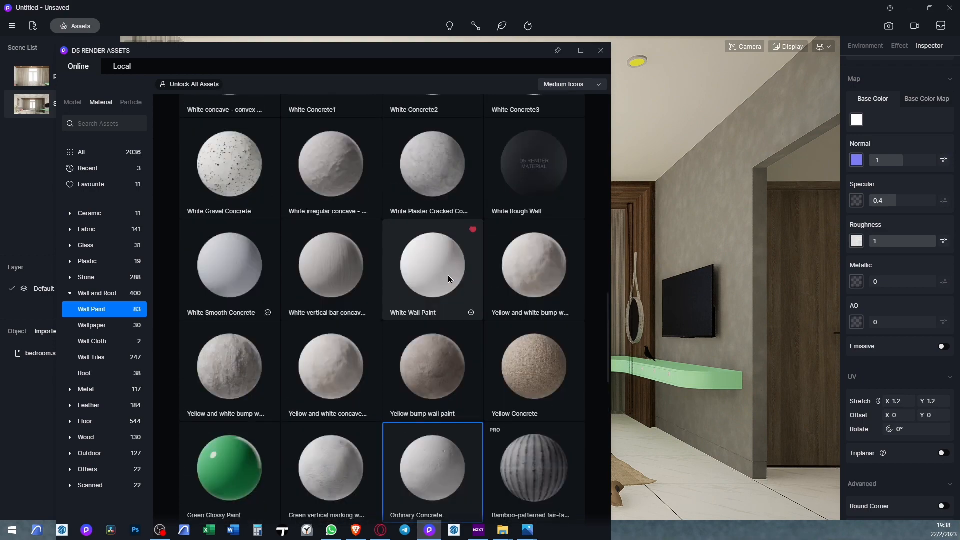
pyautogui.scroll(5, 474, 246)
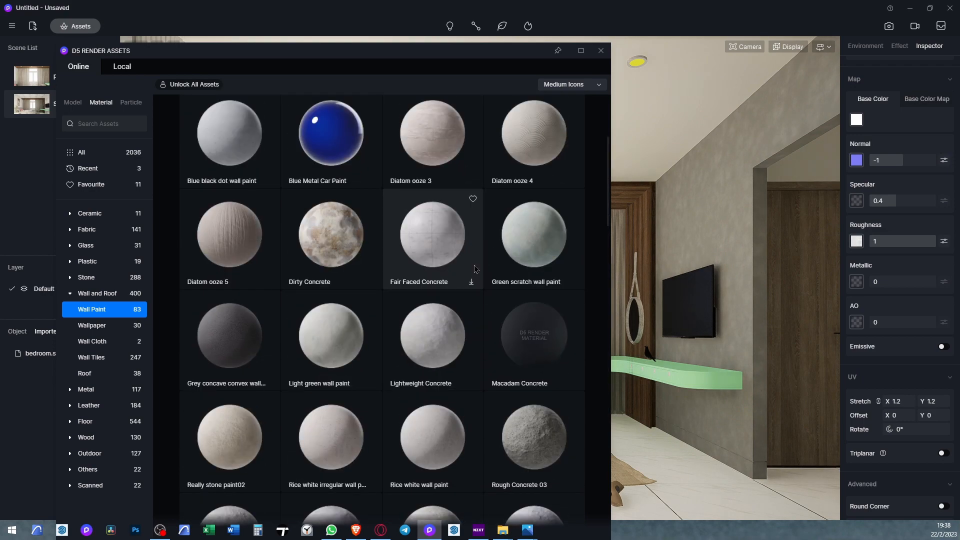
pyautogui.scroll(3, 475, 269)
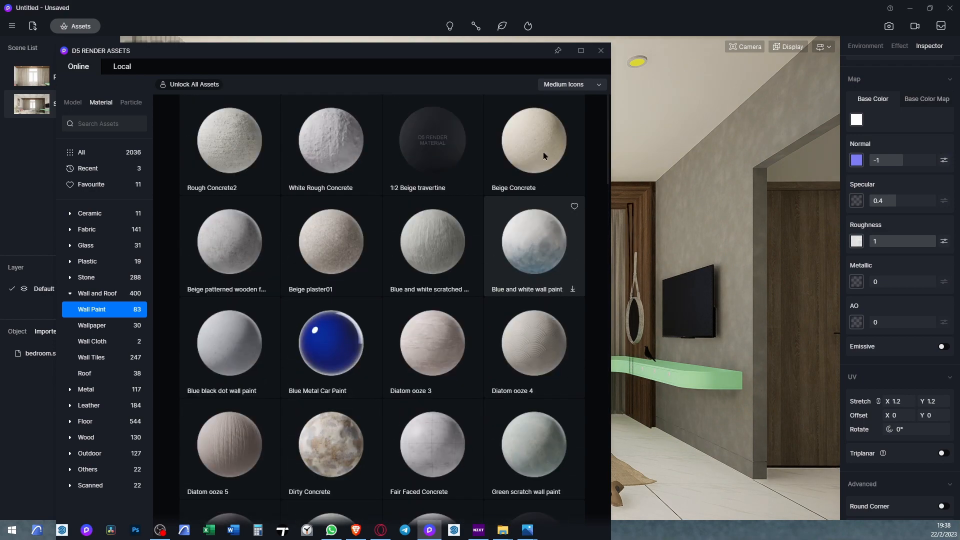
pyautogui.moveTo(544, 155); pyautogui.dragTo(716, 171)
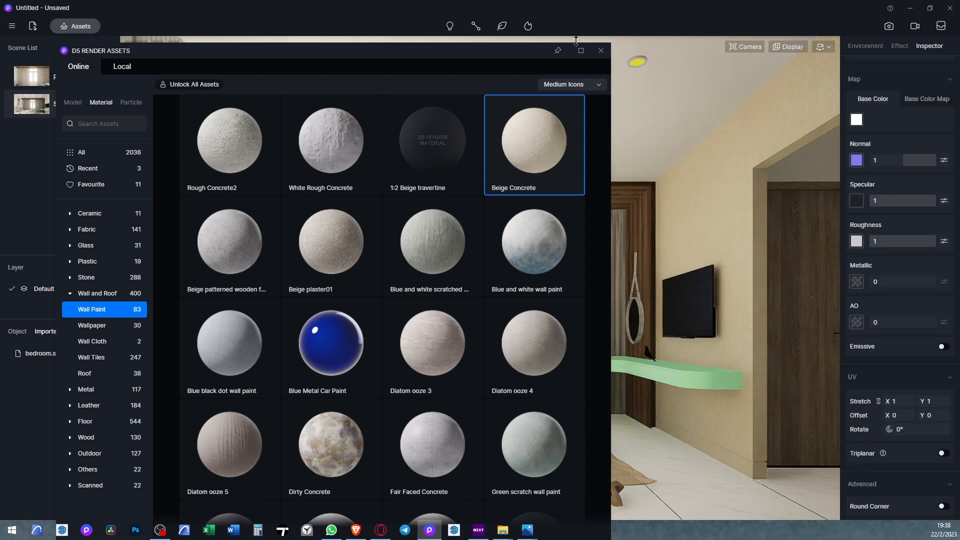
pyautogui.moveTo(576, 40); pyautogui.dragTo(667, 380)
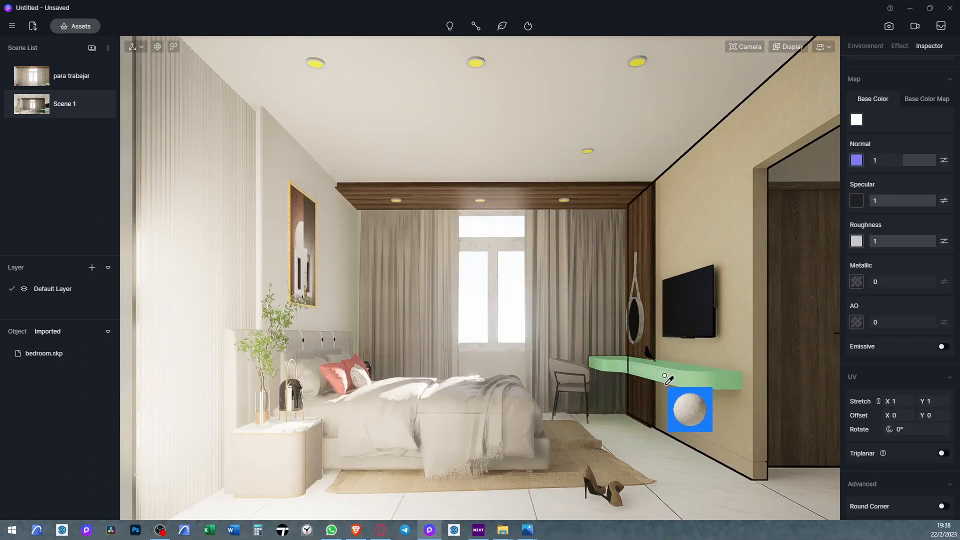
pyautogui.press('Escape')
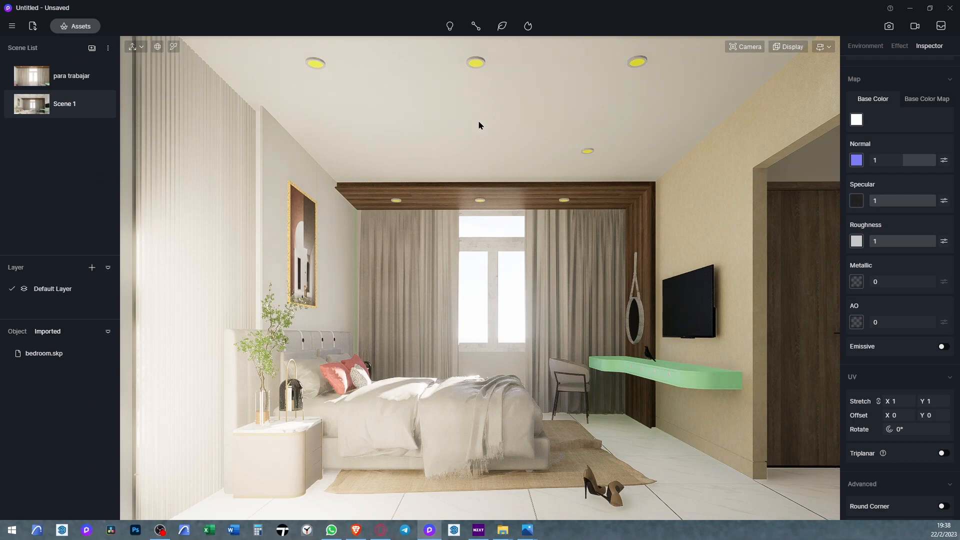
# Pick the yellow ceiling downlight material, check it against the reference render and enable Triplanar for it
pyautogui.press('i')
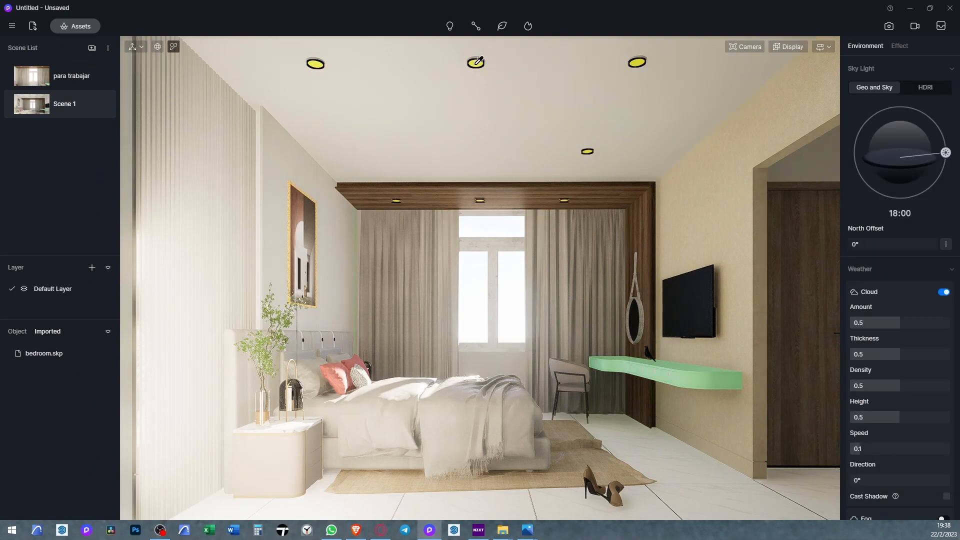
pyautogui.click(476, 64)
pyautogui.hotkey('alt', 'Tab')
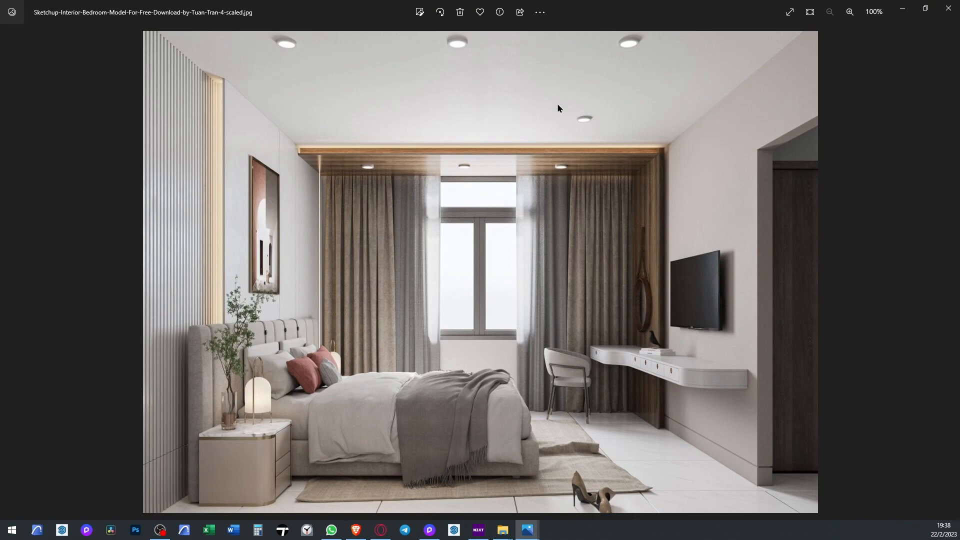
pyautogui.hotkey('alt', 'Tab')
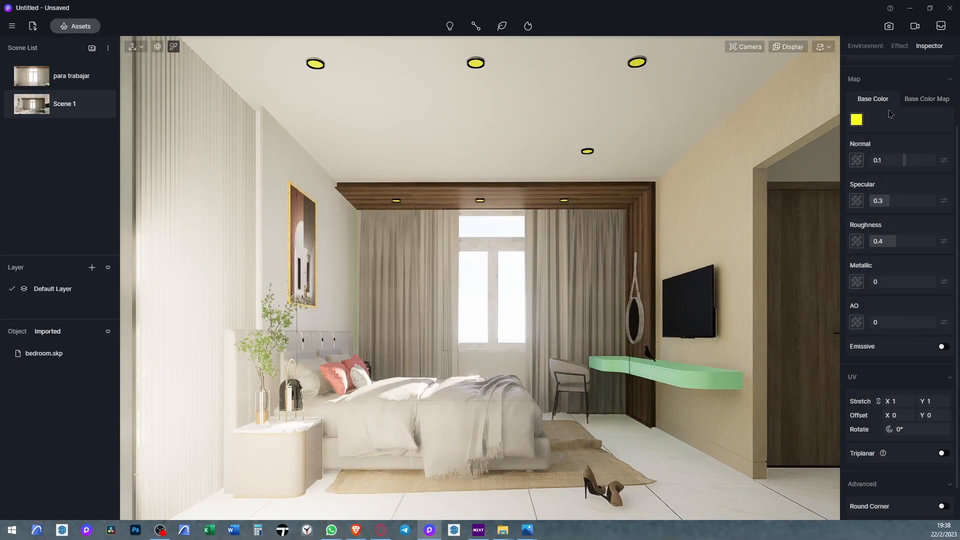
pyautogui.click(943, 453)
pyautogui.scroll(-1, 913, 471)
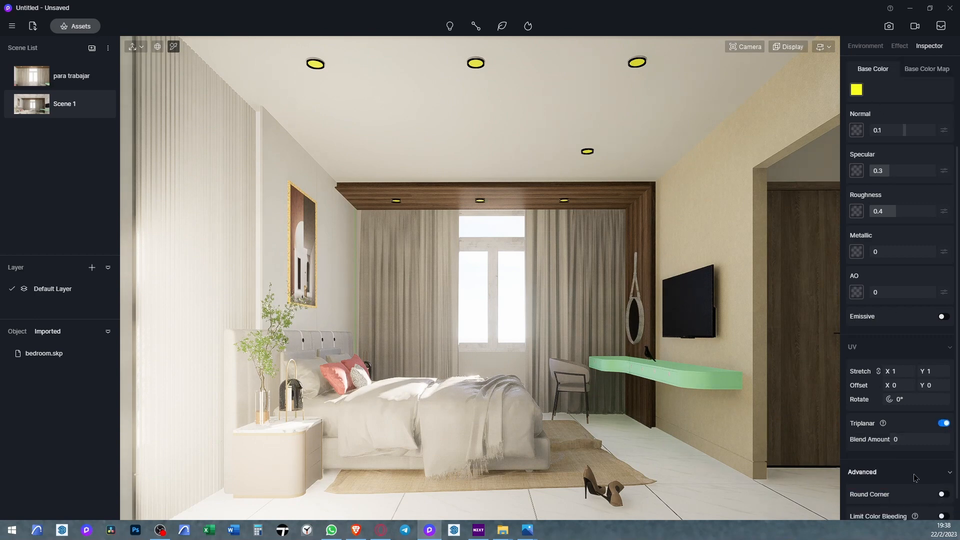
# Make the ceiling downlight material emissive with an intensity of 3
pyautogui.scroll(-1, 909, 457)
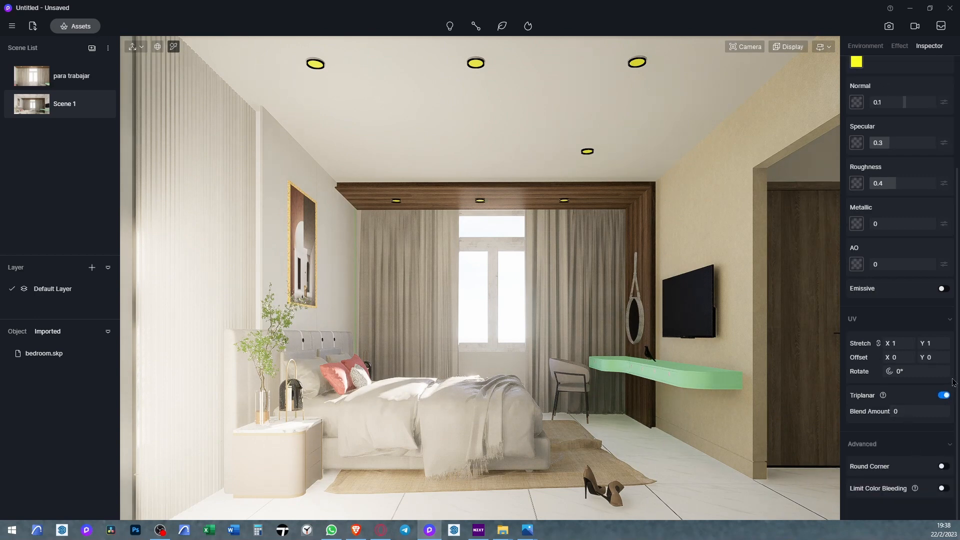
pyautogui.click(942, 290)
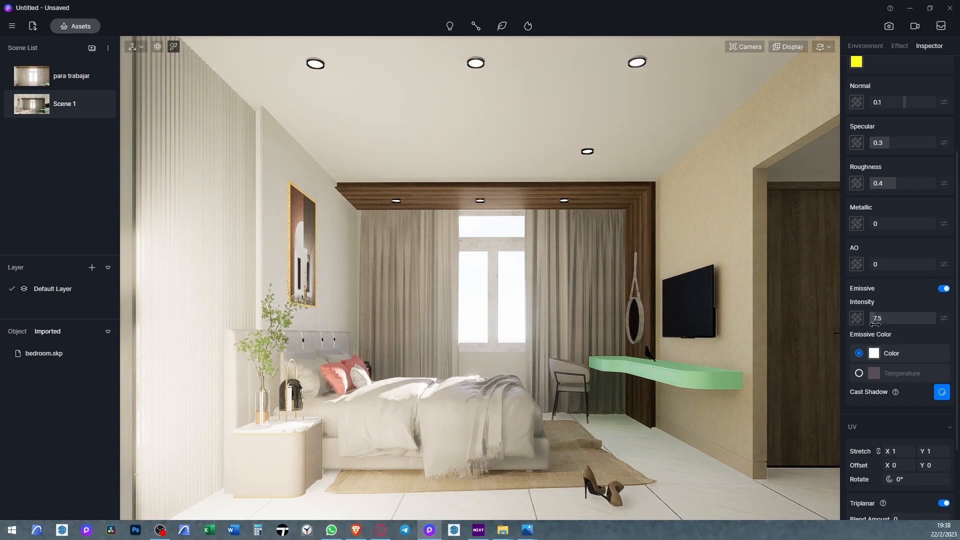
pyautogui.moveTo(874, 324); pyautogui.dragTo(886, 324)
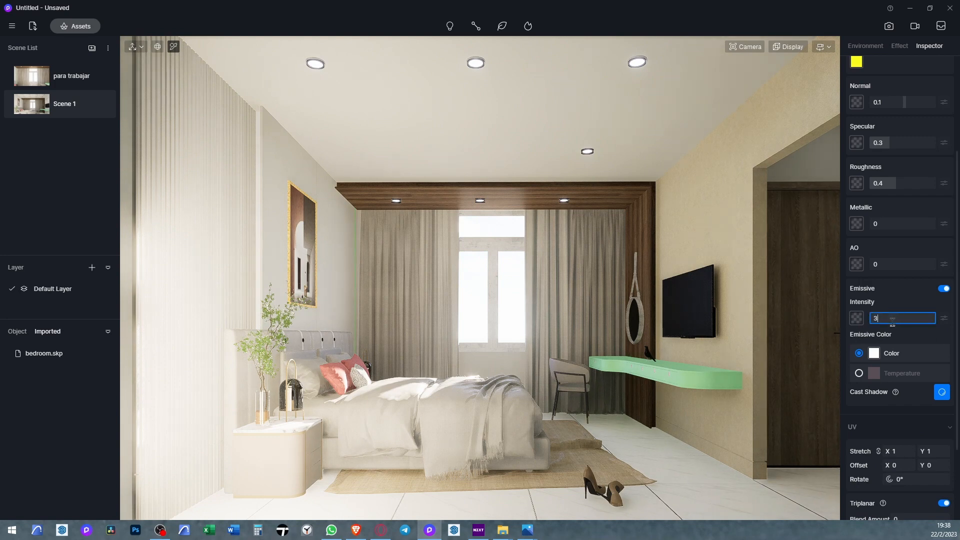
pyautogui.press('Return')
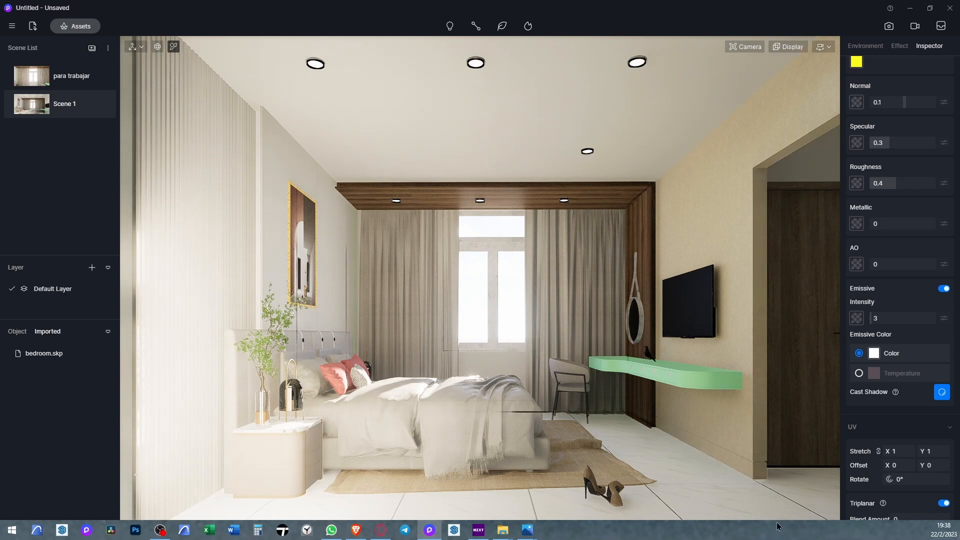
# Recolour the green floating desk off-white and set its roughness to 0.2 and specular to 0.41
pyautogui.click(692, 380)
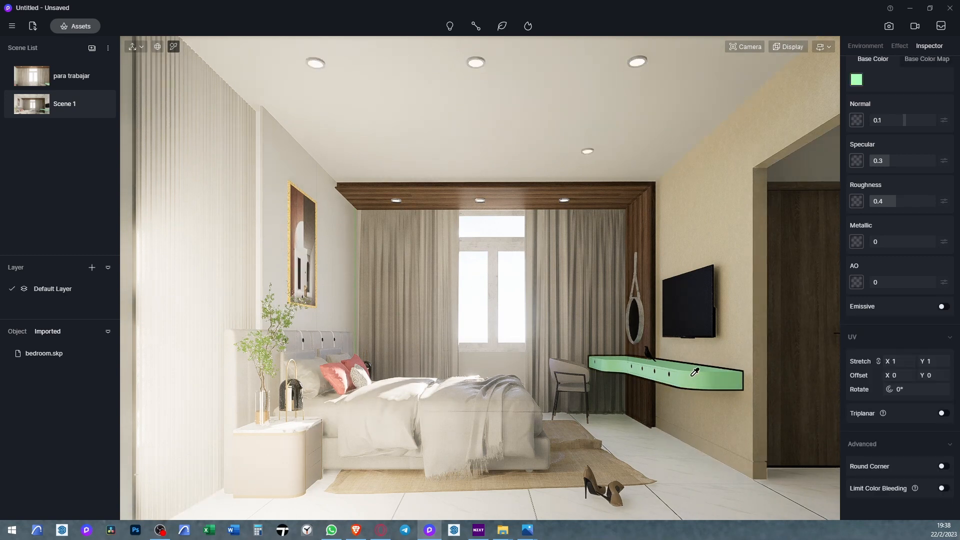
pyautogui.click(856, 79)
pyautogui.moveTo(866, 133); pyautogui.dragTo(850, 118)
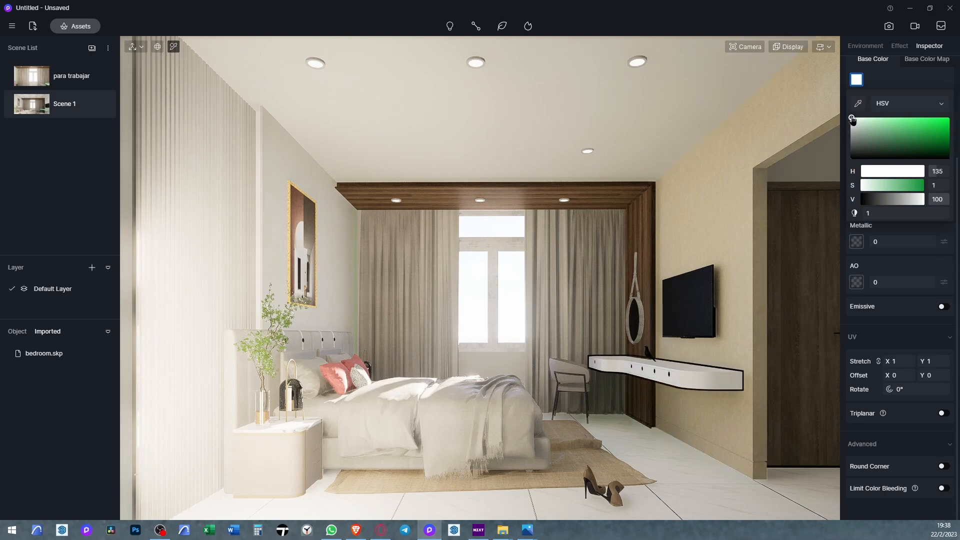
pyautogui.moveTo(847, 122); pyautogui.dragTo(845, 127)
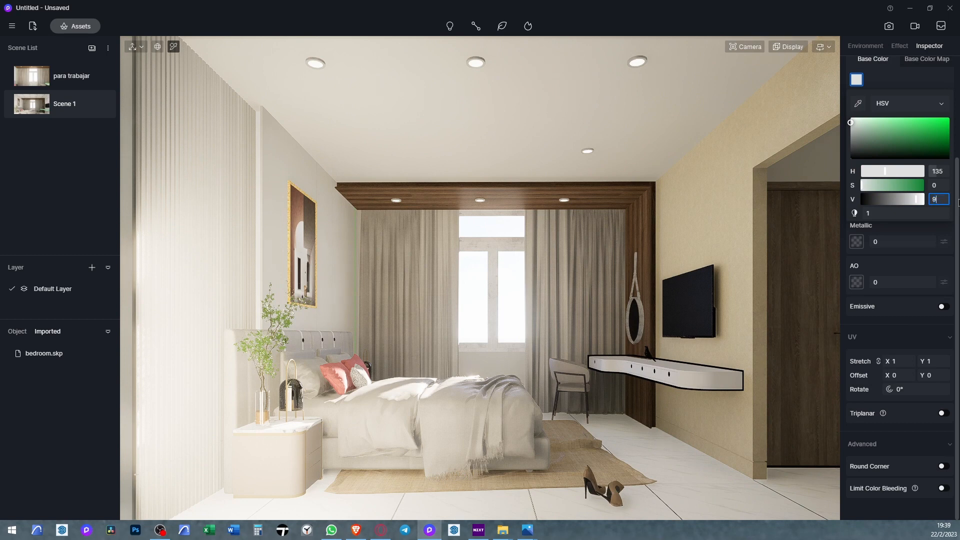
pyautogui.click(896, 90)
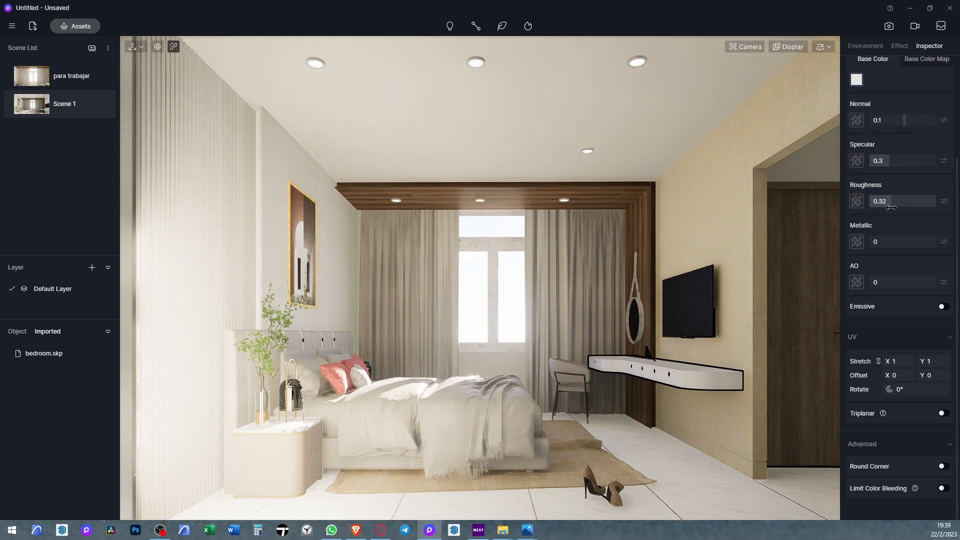
pyautogui.moveTo(891, 207); pyautogui.dragTo(889, 214)
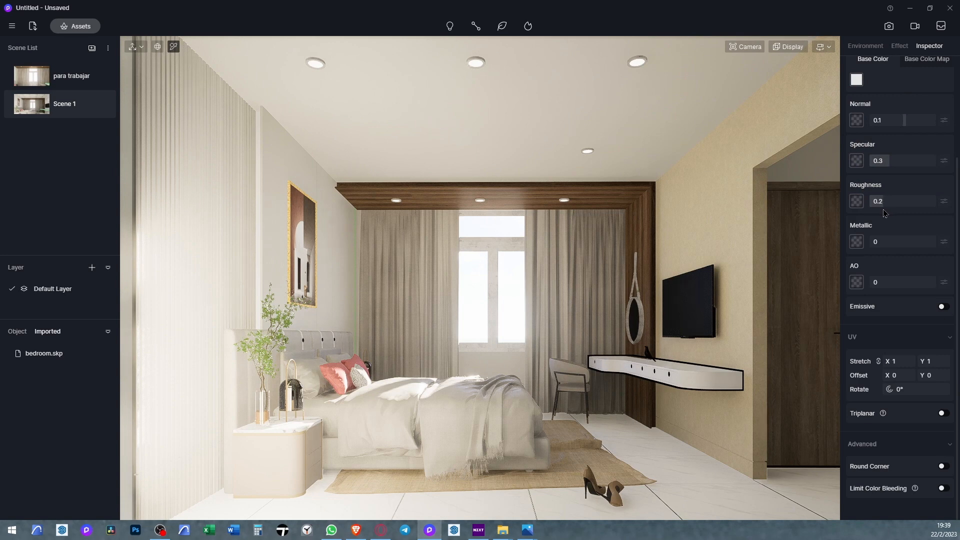
pyautogui.moveTo(891, 174); pyautogui.dragTo(896, 172)
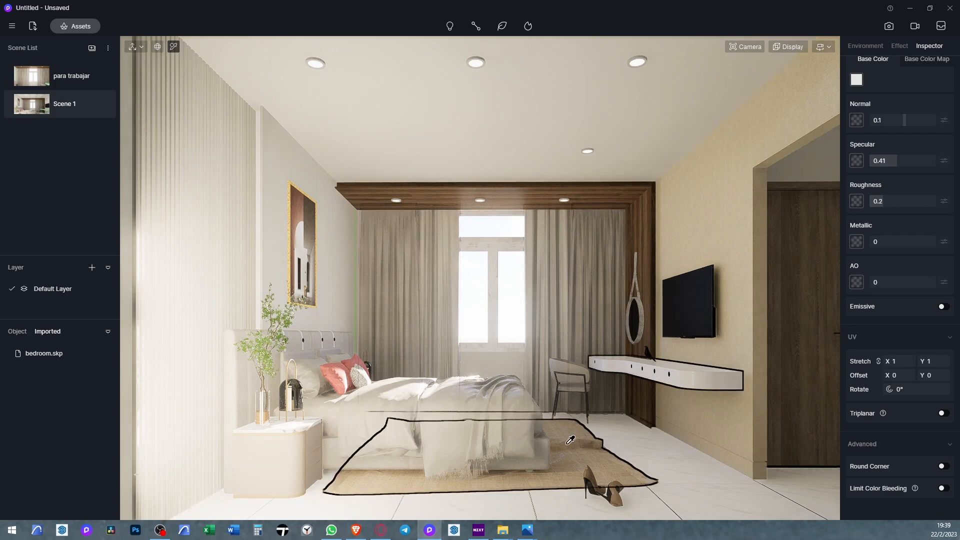
# Assign the Cloth material template to the outer curtains and to the inner curtains beside the window
pyautogui.click(393, 262)
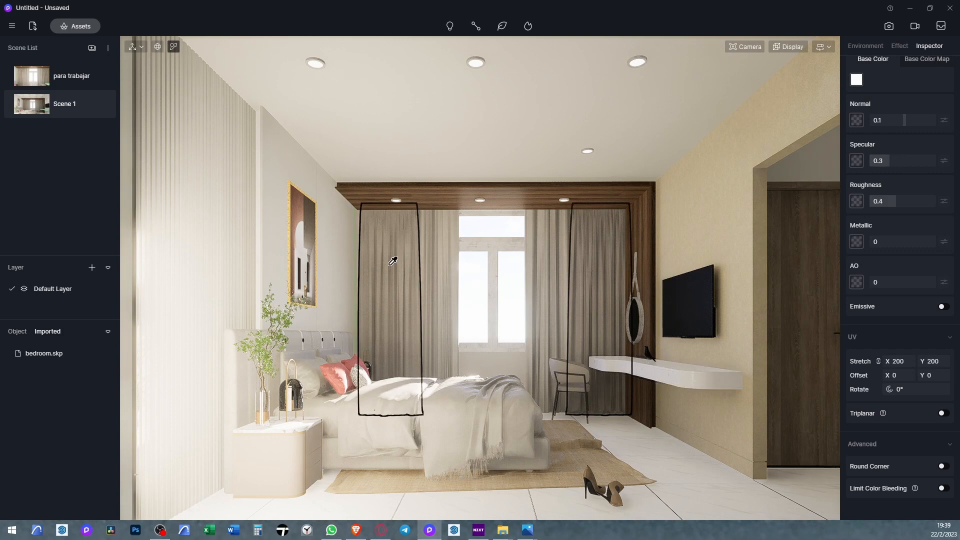
pyautogui.scroll(2, 886, 99)
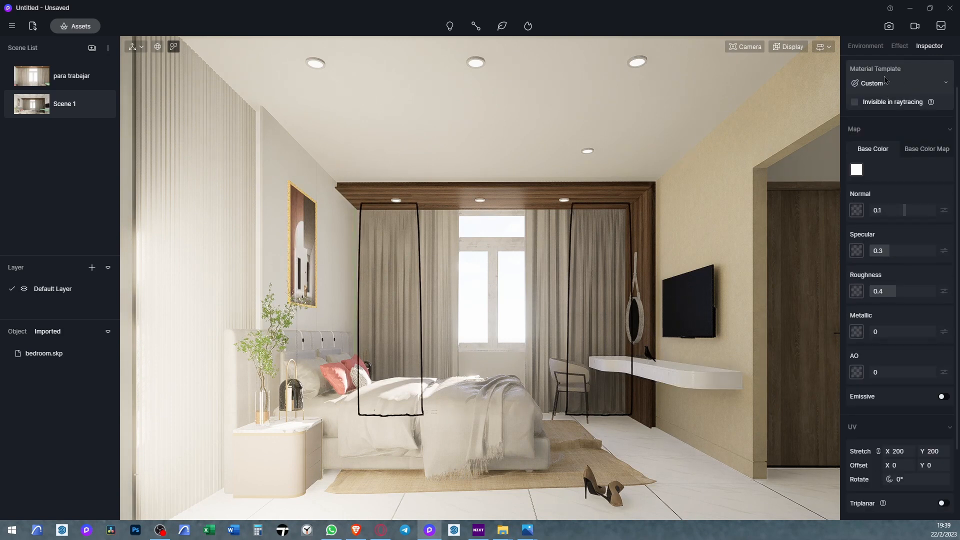
pyautogui.click(885, 81)
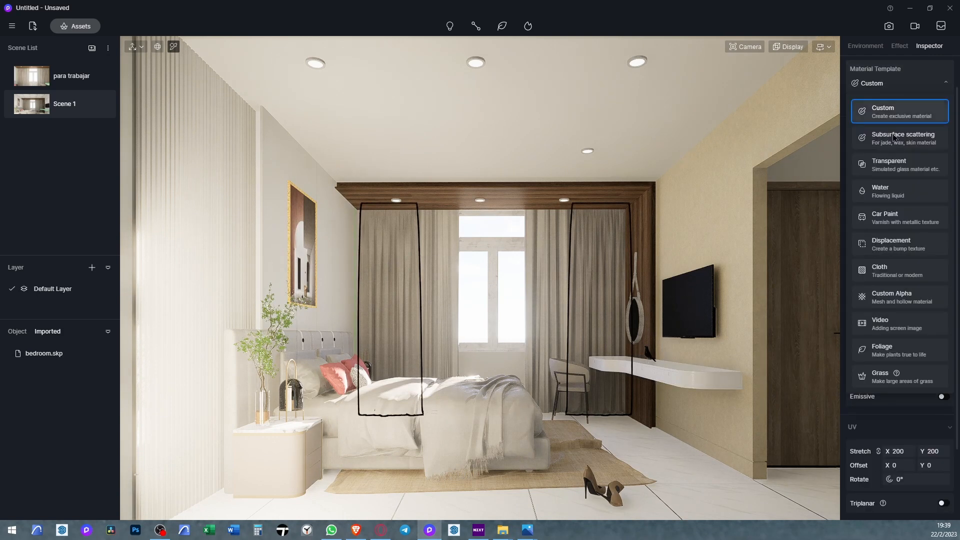
pyautogui.click(910, 268)
pyautogui.click(544, 252)
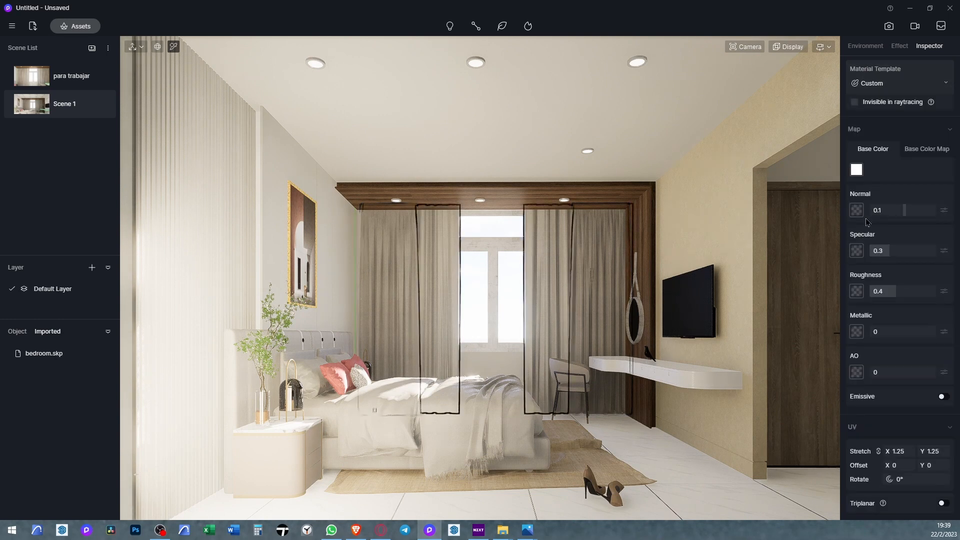
pyautogui.click(886, 91)
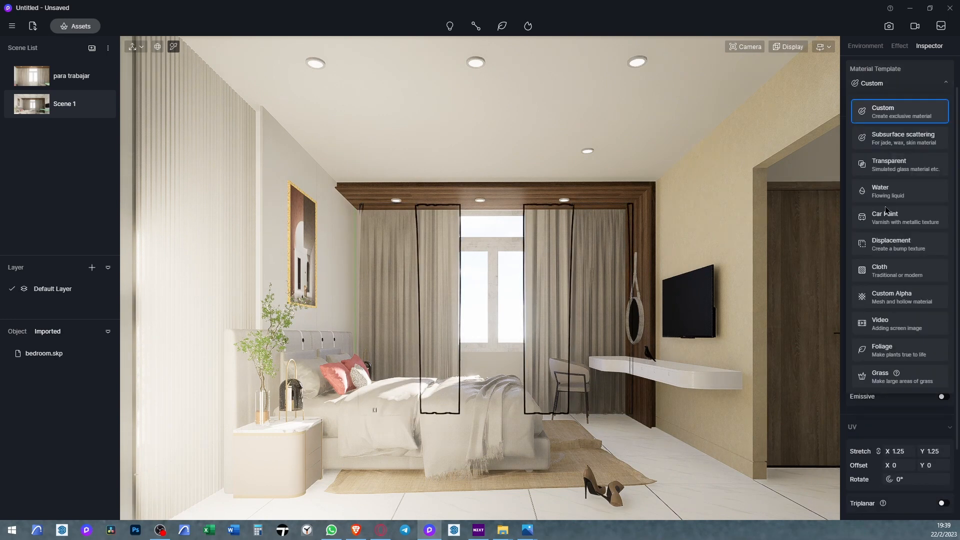
pyautogui.click(888, 278)
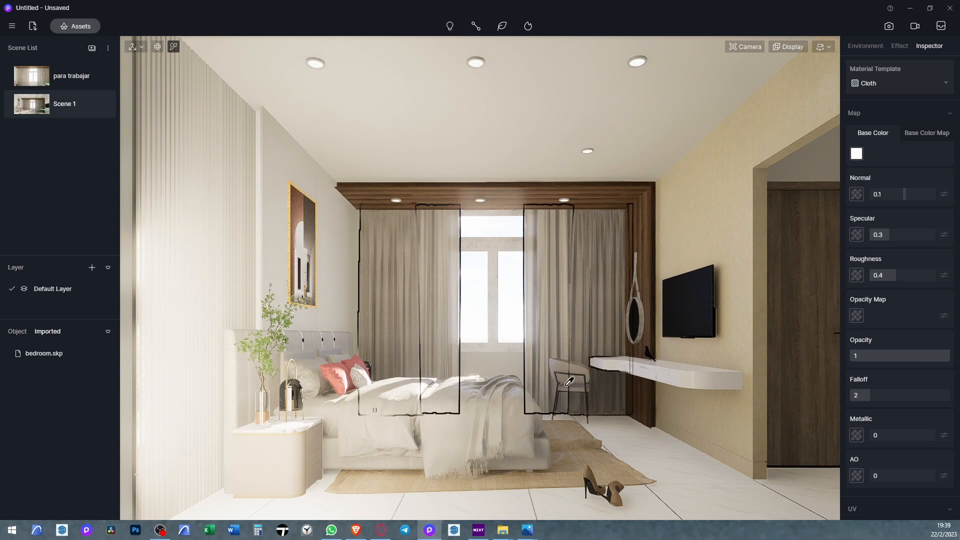
# Assign the Cloth material template to the rug under the bed
pyautogui.click(566, 454)
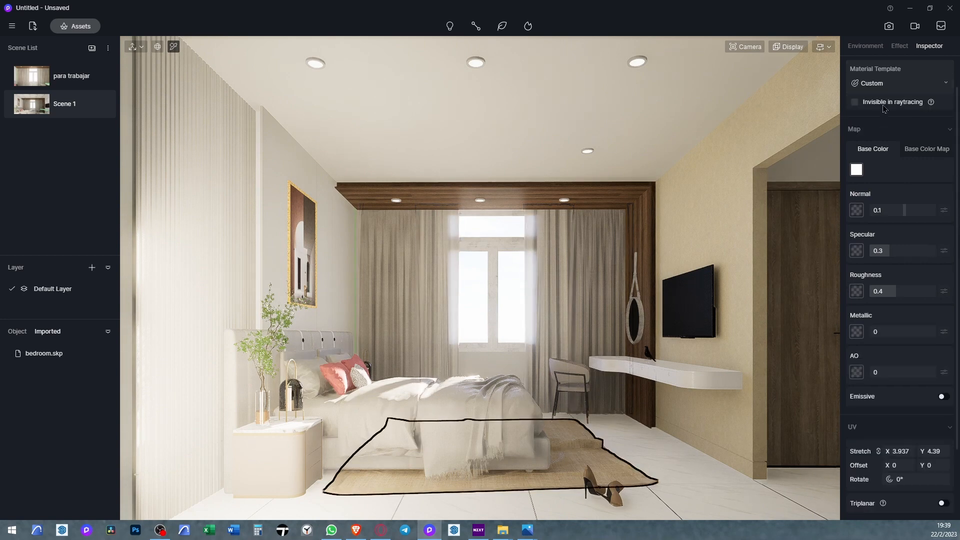
pyautogui.click(885, 84)
pyautogui.click(891, 274)
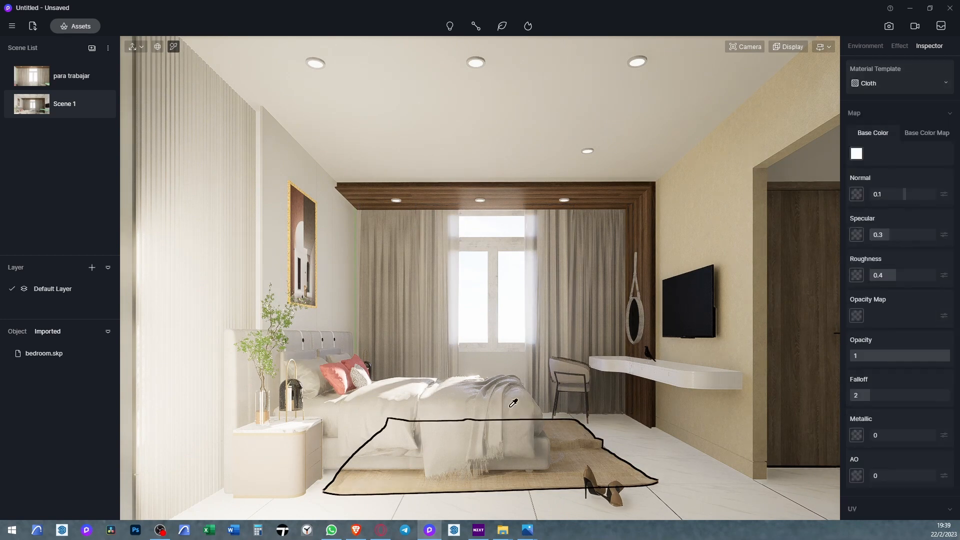
# Assign the Cloth material template to the duvet and to the throw blanket on the bed
pyautogui.click(518, 402)
pyautogui.click(880, 85)
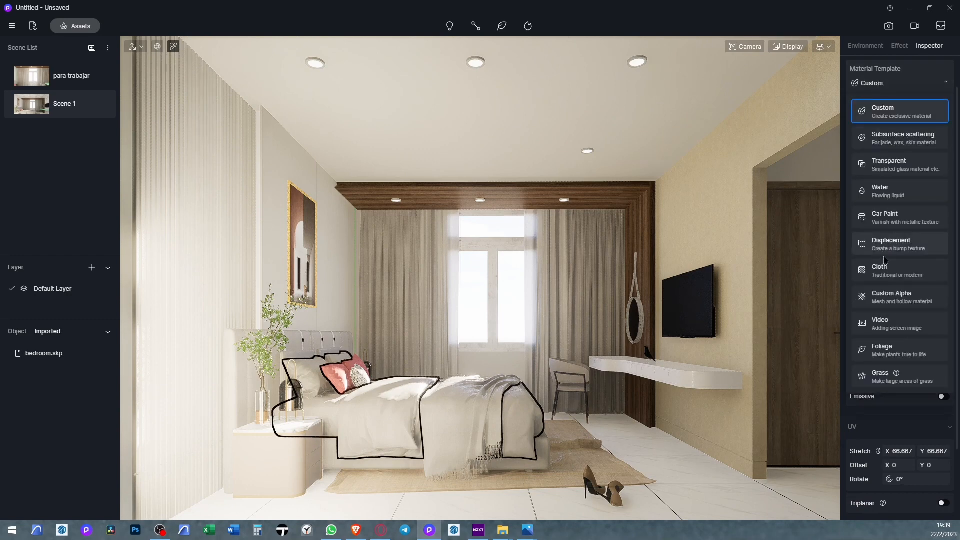
pyautogui.click(881, 269)
pyautogui.click(469, 403)
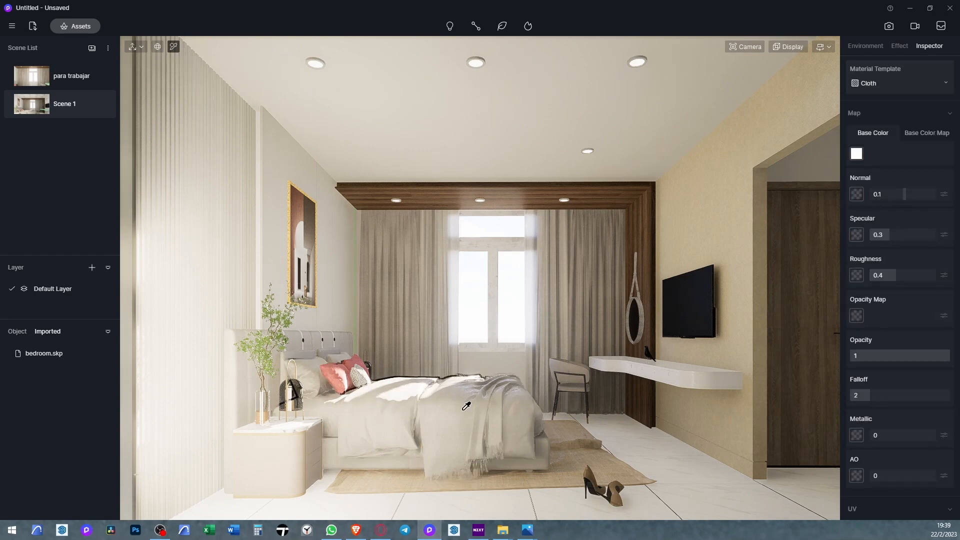
pyautogui.click(880, 84)
pyautogui.click(880, 270)
pyautogui.click(379, 420)
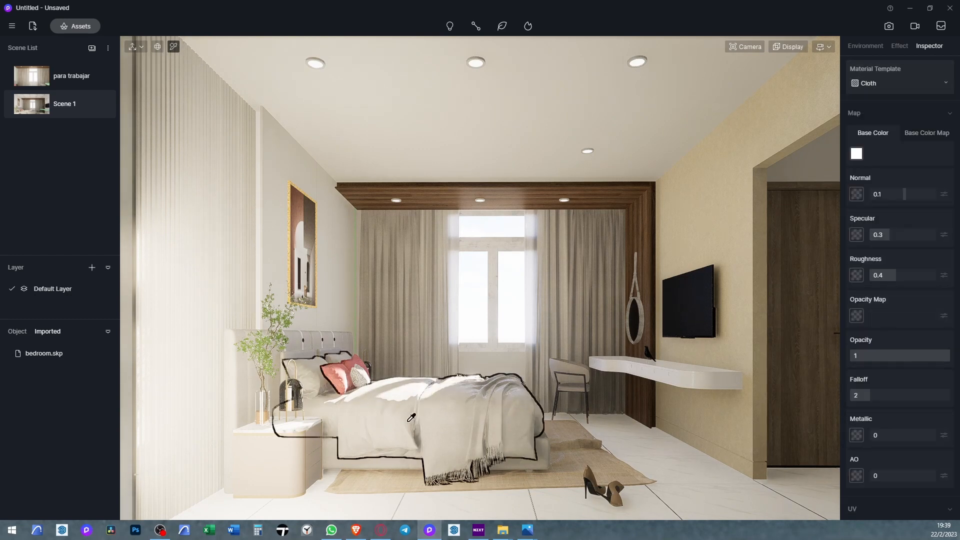
# Assign the Cloth material template to the pink cushions and to the small patterned cushion on the bed
pyautogui.click(346, 381)
pyautogui.click(888, 85)
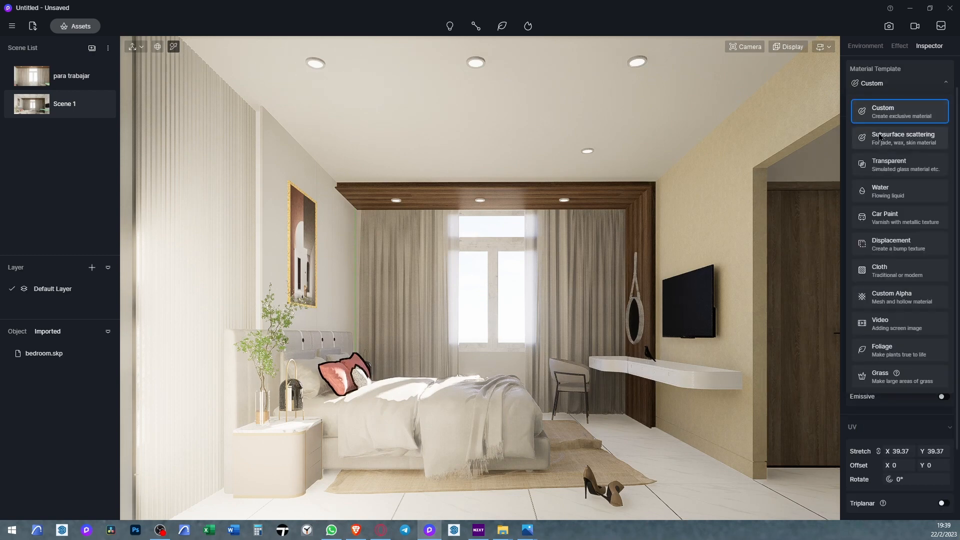
pyautogui.click(880, 270)
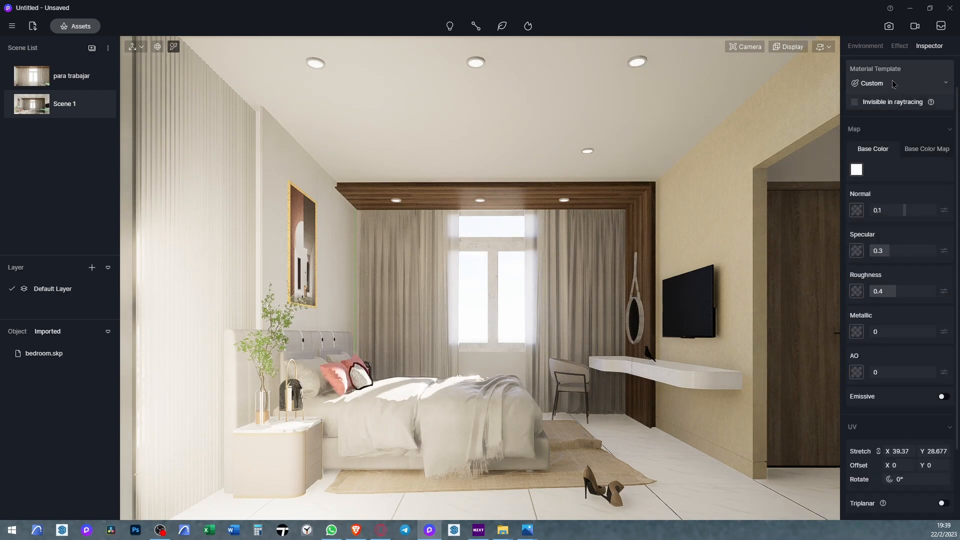
pyautogui.click(882, 83)
pyautogui.click(880, 266)
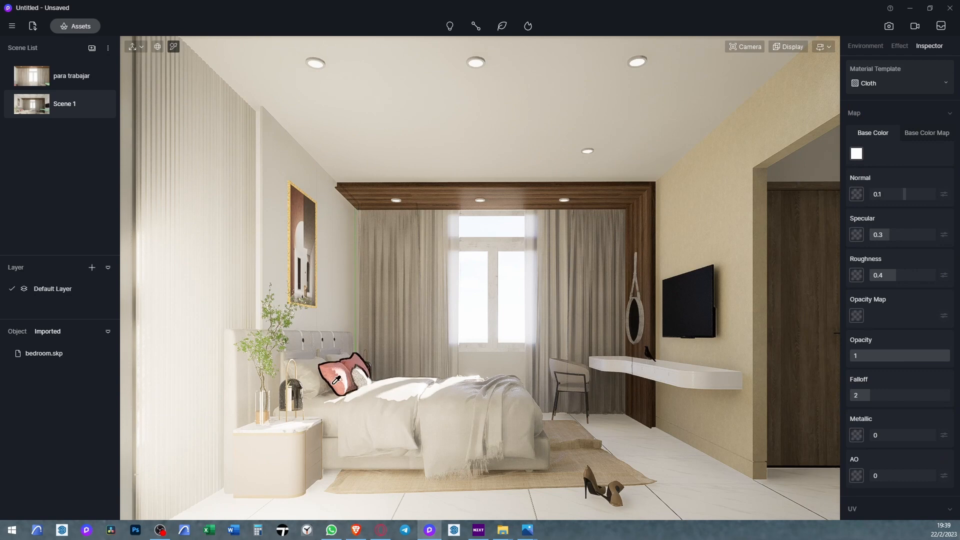
# Assign the Cloth material template to the upholstered headboard and bed frame
pyautogui.click(295, 341)
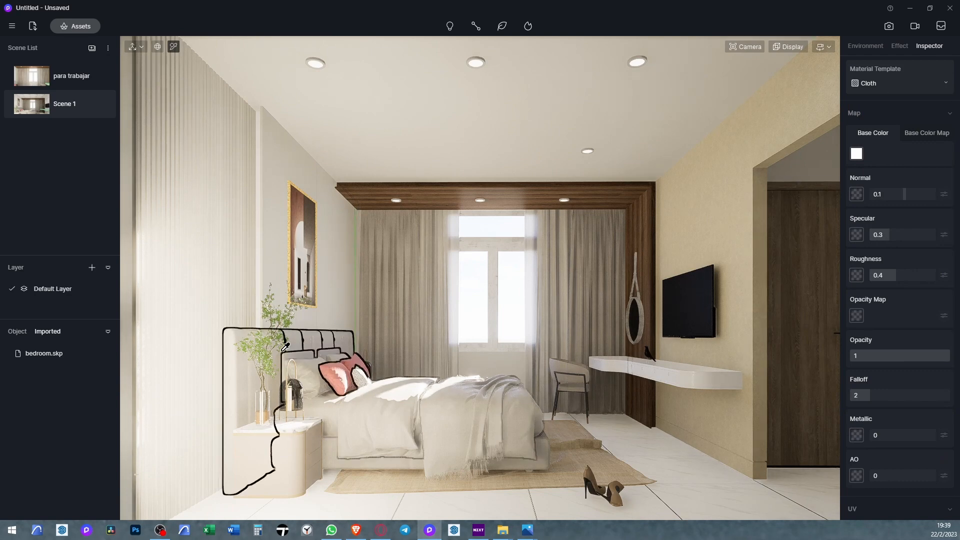
pyautogui.click(891, 84)
pyautogui.click(891, 269)
# Switch to the para trabajar scene and assign the Cloth material template to the straps on the headboard
pyautogui.moveTo(485, 270); pyautogui.dragTo(473, 310, button='right')
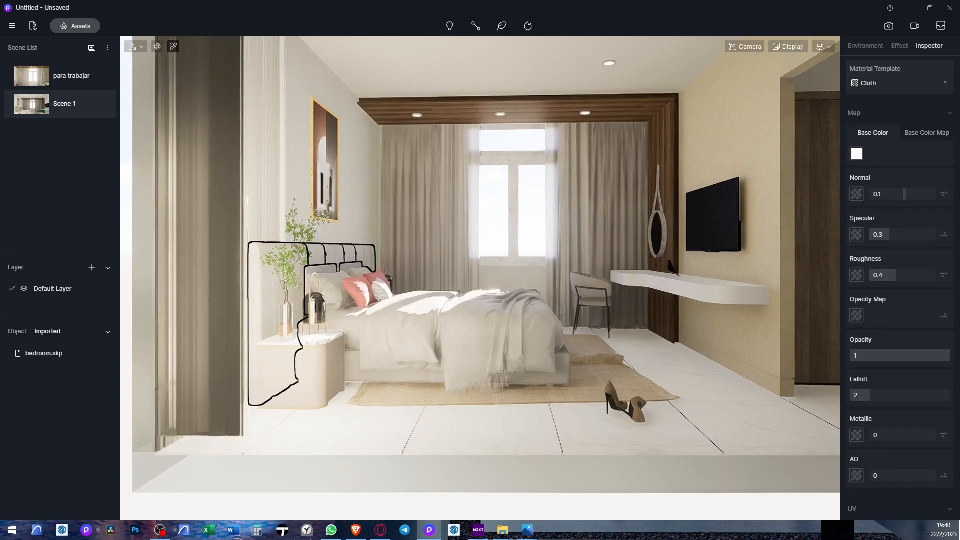
pyautogui.scroll(2, 450, 296)
pyautogui.scroll(2, 450, 296)
pyautogui.moveTo(448, 298); pyautogui.dragTo(512, 247, button='middle')
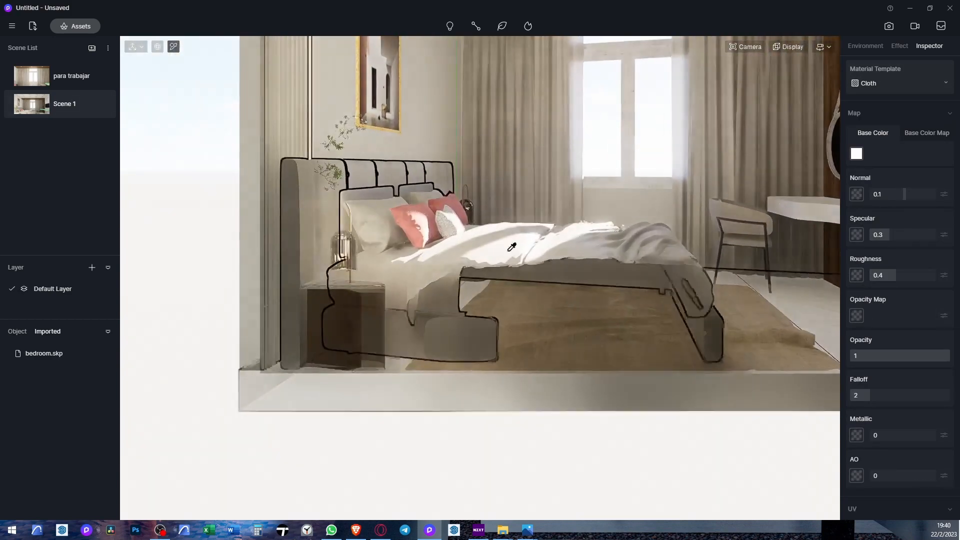
pyautogui.click(70, 76)
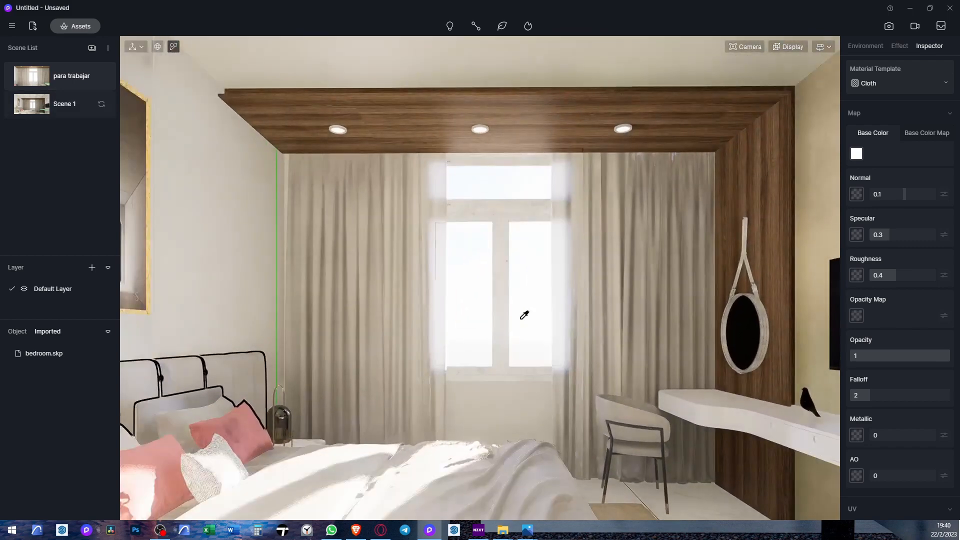
pyautogui.moveTo(521, 319); pyautogui.dragTo(516, 373, button='right')
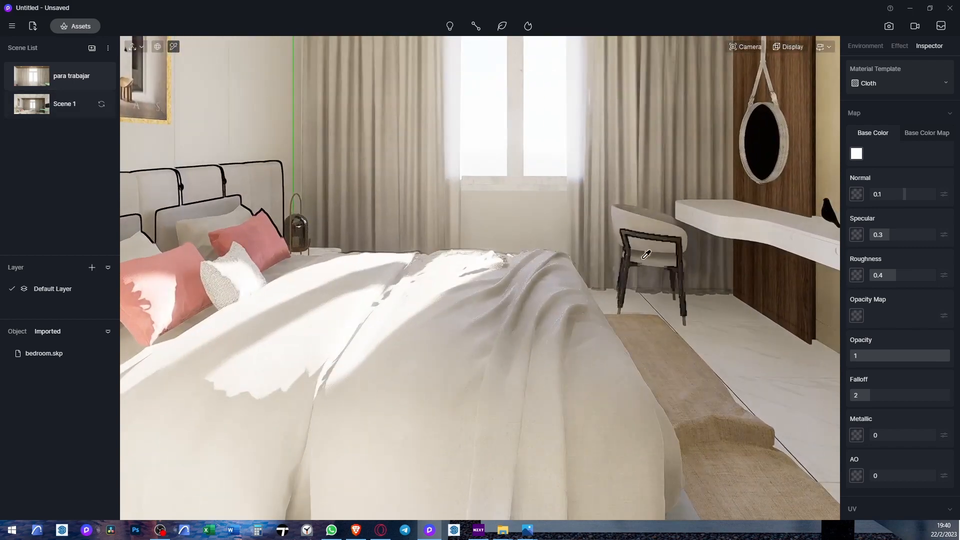
pyautogui.click(653, 226)
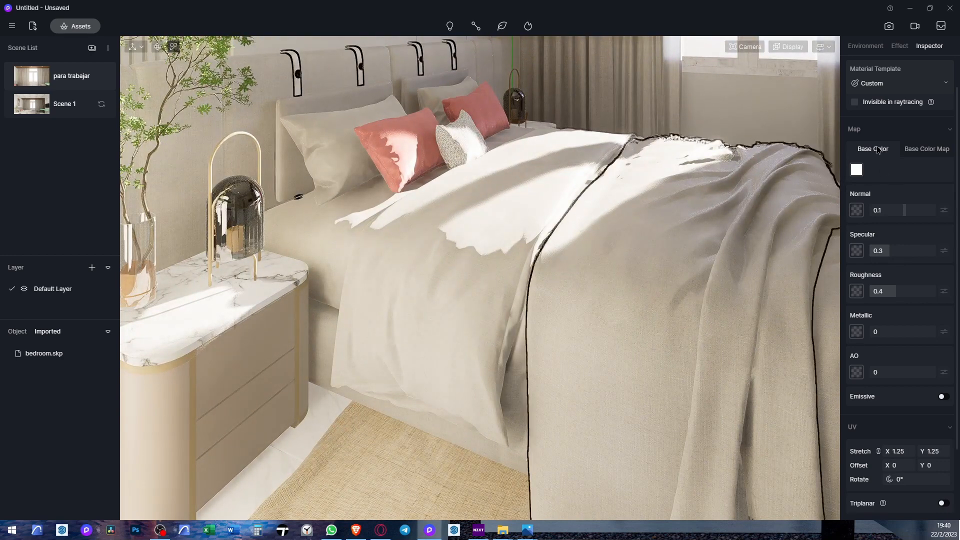
pyautogui.click(883, 84)
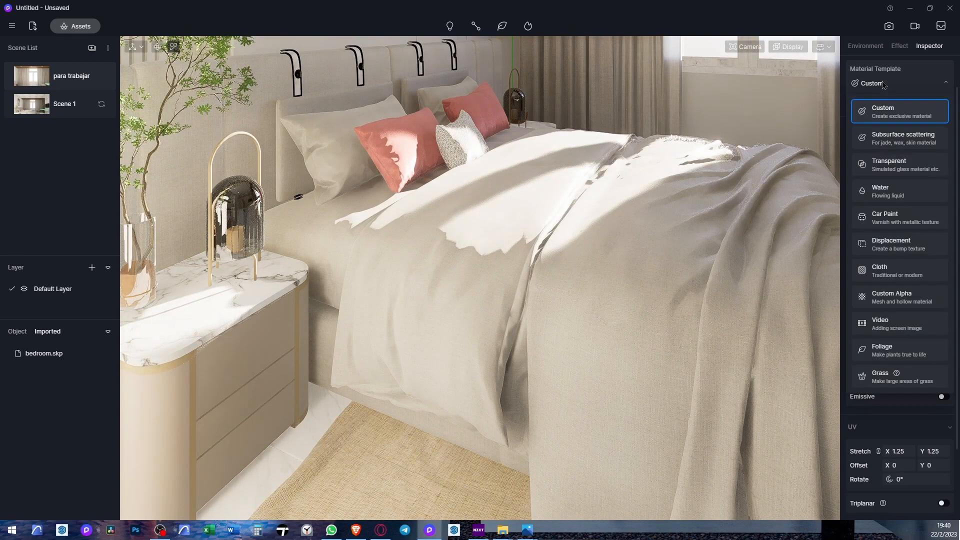
pyautogui.click(884, 273)
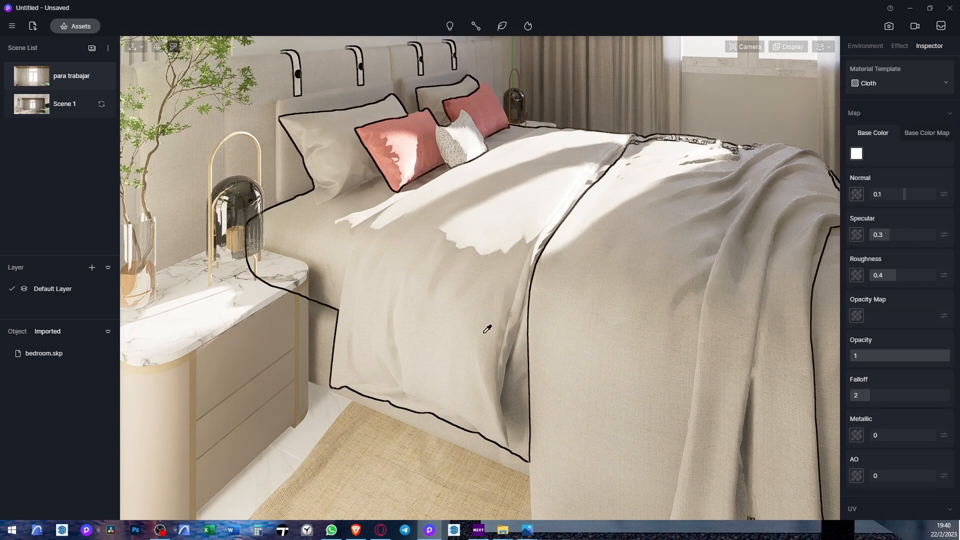
# Make the thin yellow strip in the wall beside the headboard emissive, using a colour temperature of 3000
pyautogui.moveTo(486, 329); pyautogui.dragTo(390, 296, button='right')
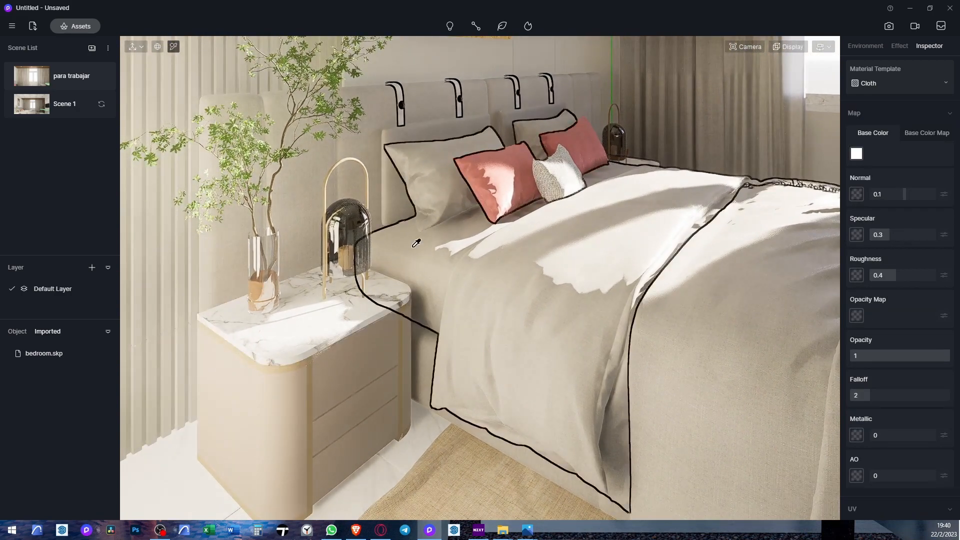
pyautogui.moveTo(471, 233); pyautogui.dragTo(567, 134, button='right')
pyautogui.moveTo(515, 217); pyautogui.dragTo(700, 226, button='right')
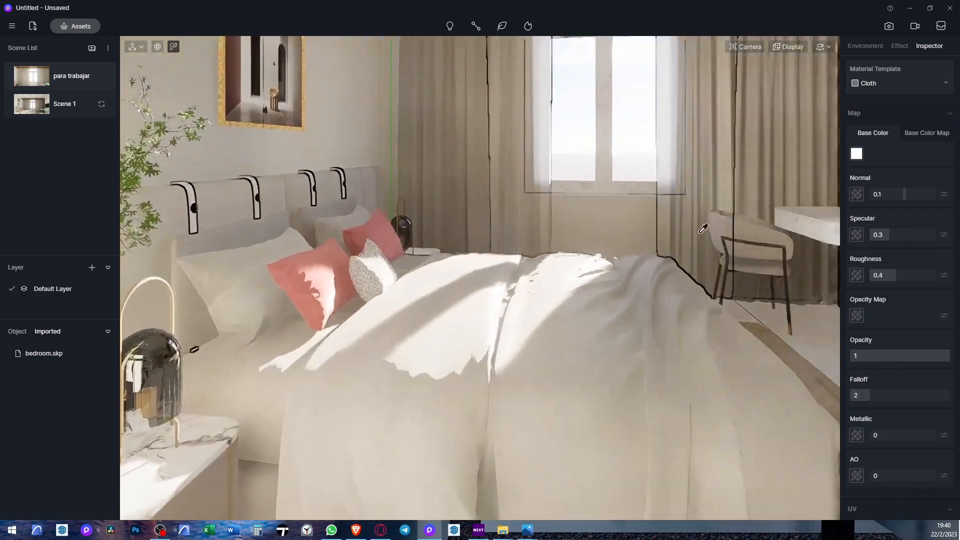
pyautogui.moveTo(615, 229); pyautogui.dragTo(575, 227, button='right')
pyautogui.scroll(5, 573, 229)
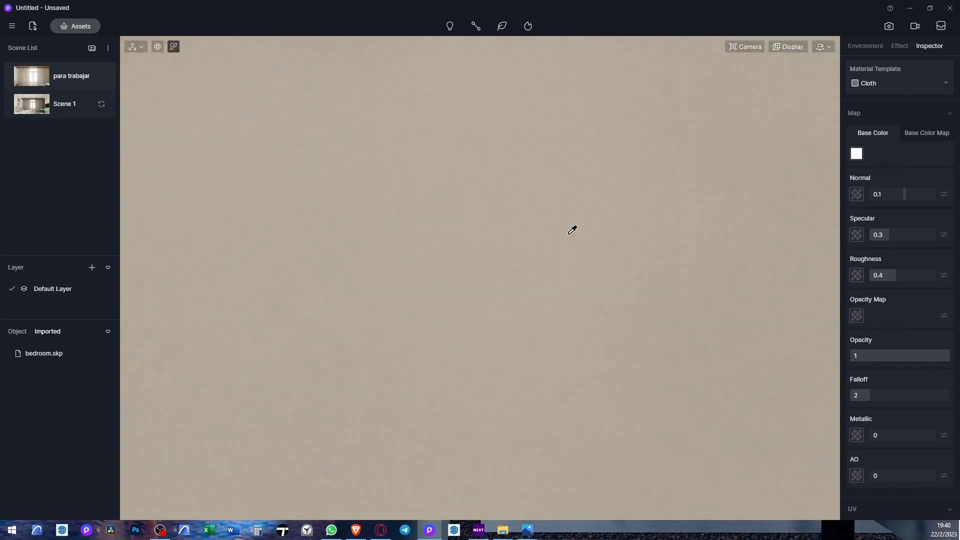
pyautogui.scroll(-5, 572, 229)
pyautogui.scroll(2, 500, 217)
pyautogui.press('a')
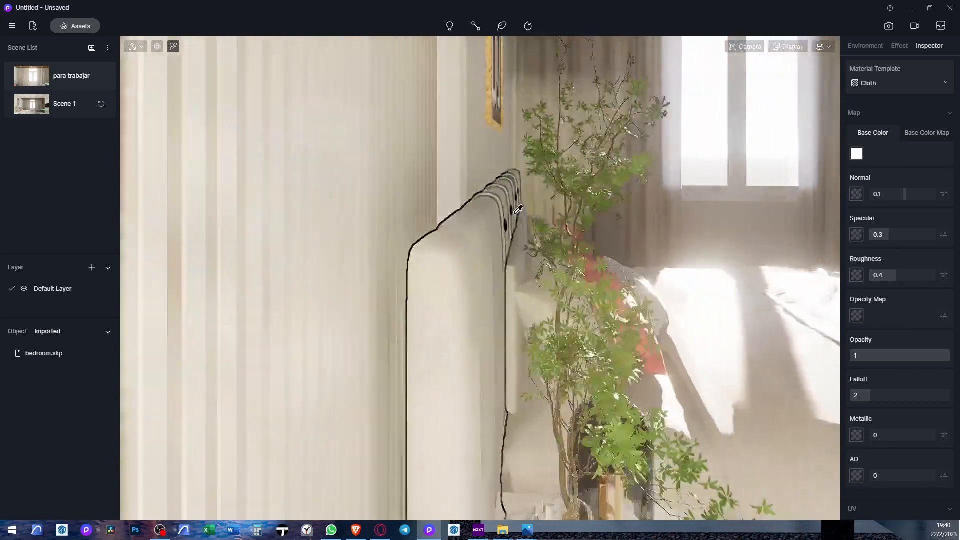
pyautogui.scroll(6, 500, 175)
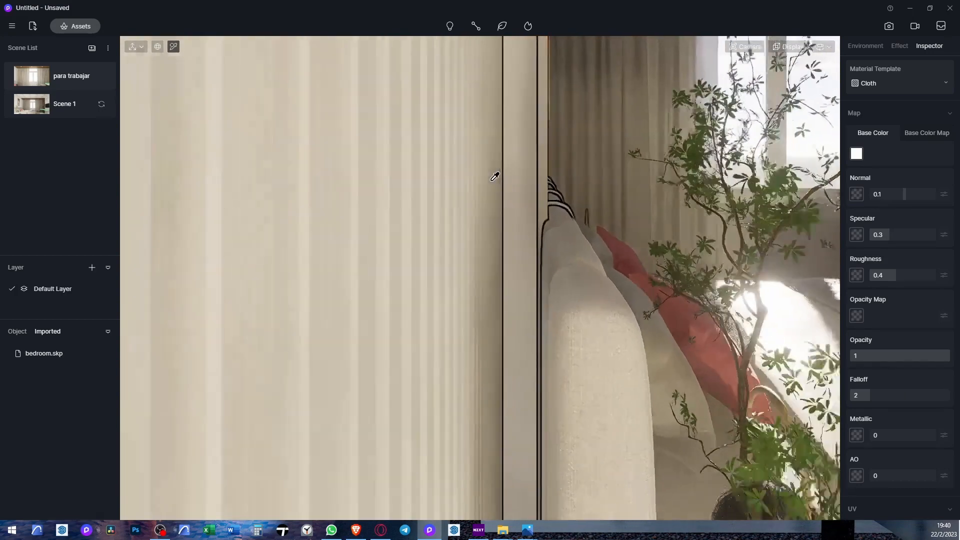
pyautogui.scroll(-5, 565, 200)
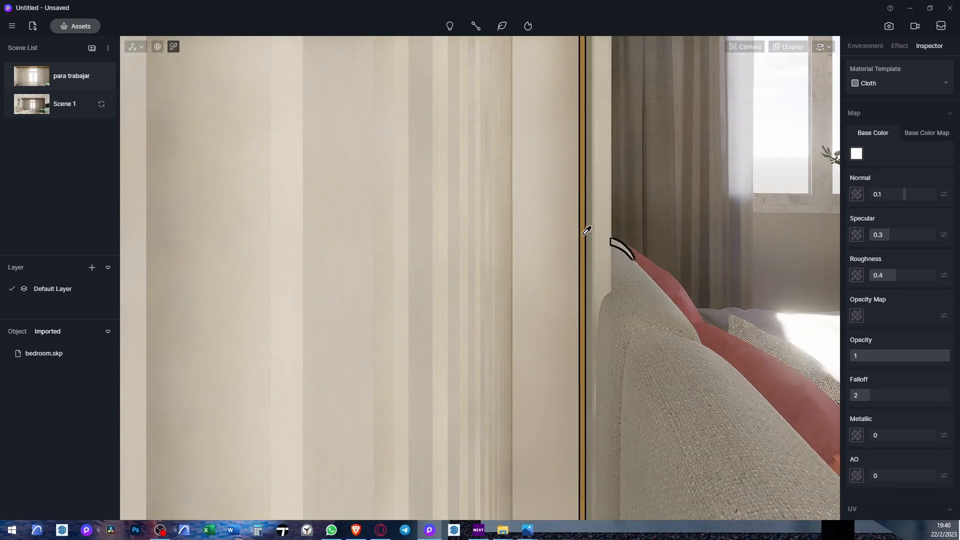
pyautogui.click(583, 234)
pyautogui.click(943, 398)
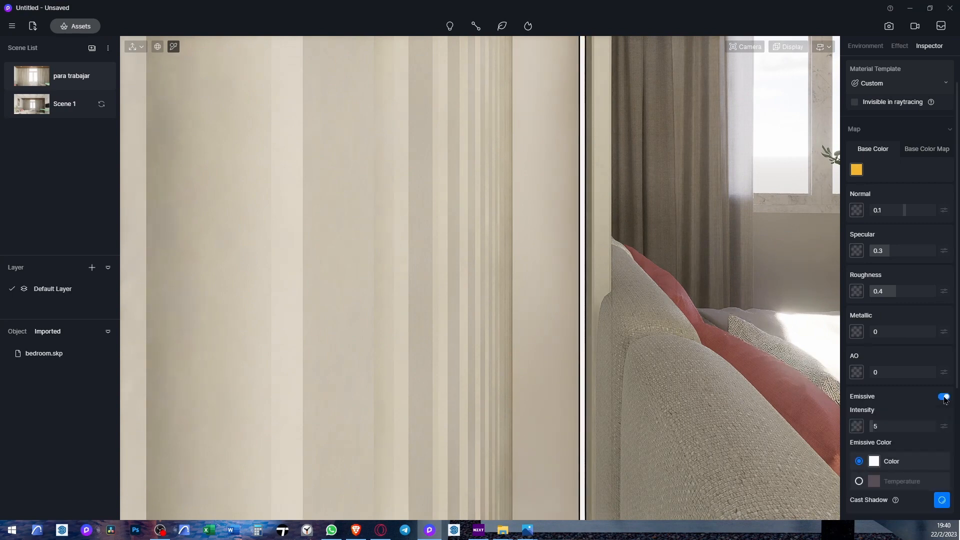
pyautogui.click(860, 482)
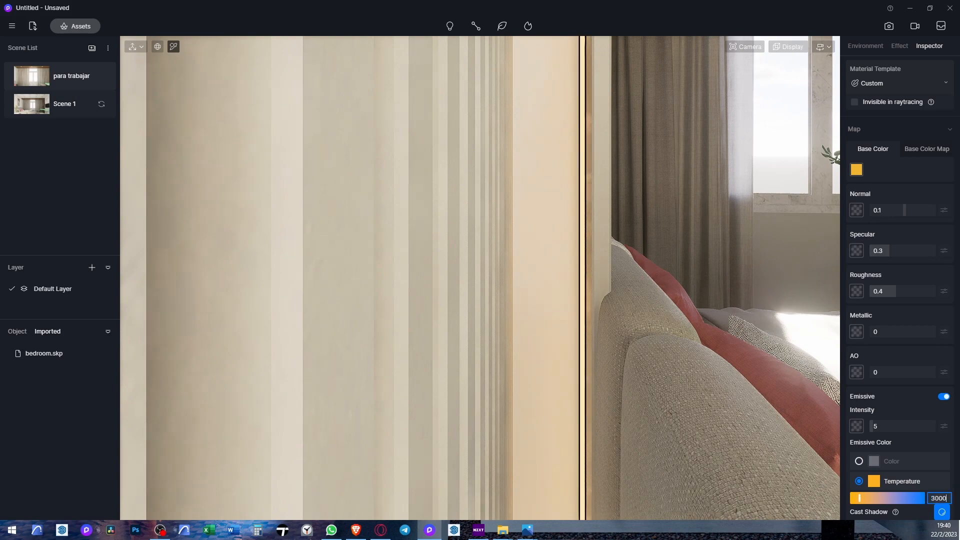
# Apply the emissive strip material to the green vertical strip beside the curtain and set its intensity to 3
pyautogui.scroll(-8, 261, 118)
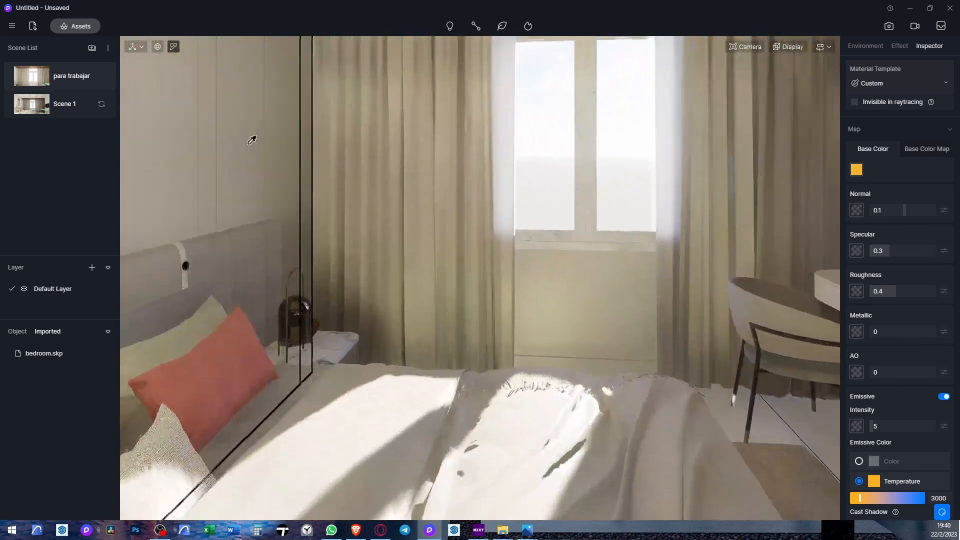
pyautogui.moveTo(253, 140); pyautogui.dragTo(353, 231, button='middle')
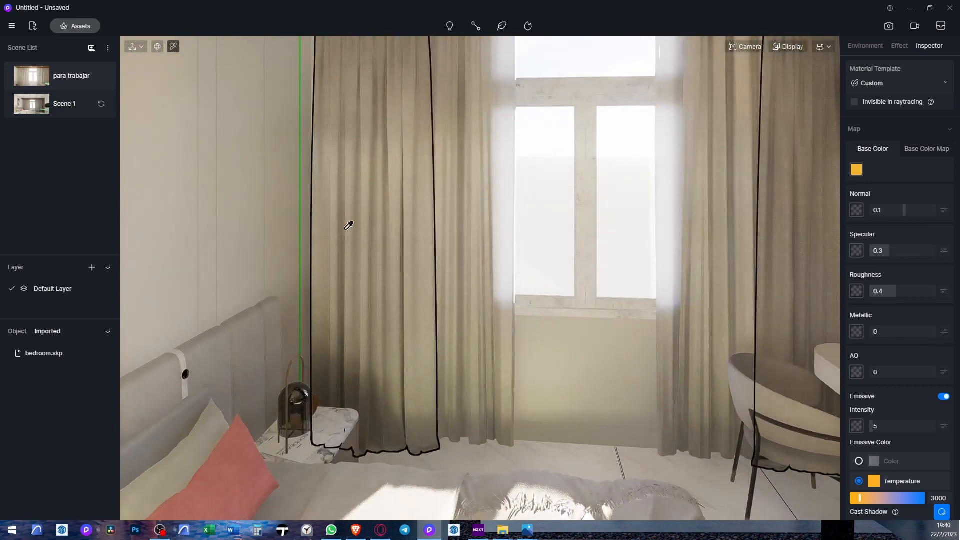
pyautogui.scroll(2, 890, 104)
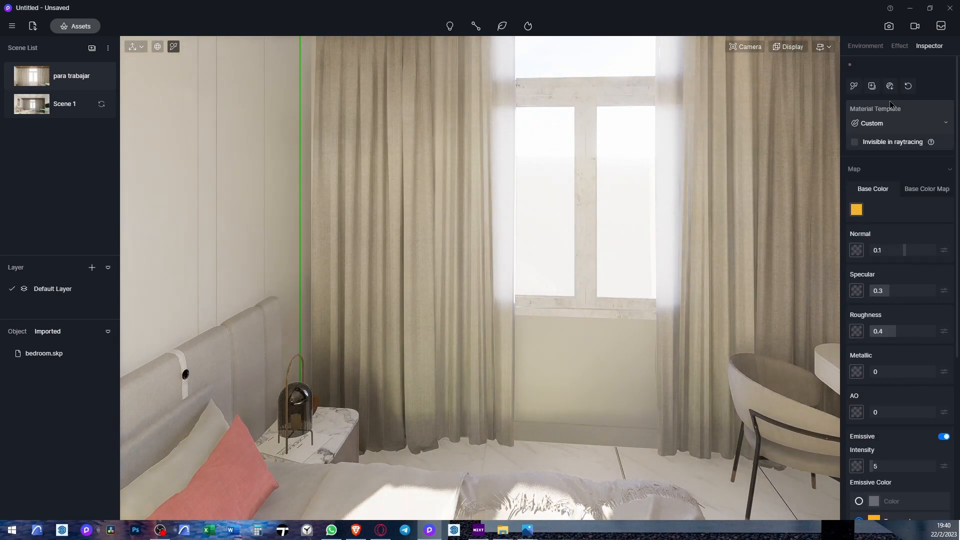
pyautogui.click(853, 86)
pyautogui.scroll(5, 274, 197)
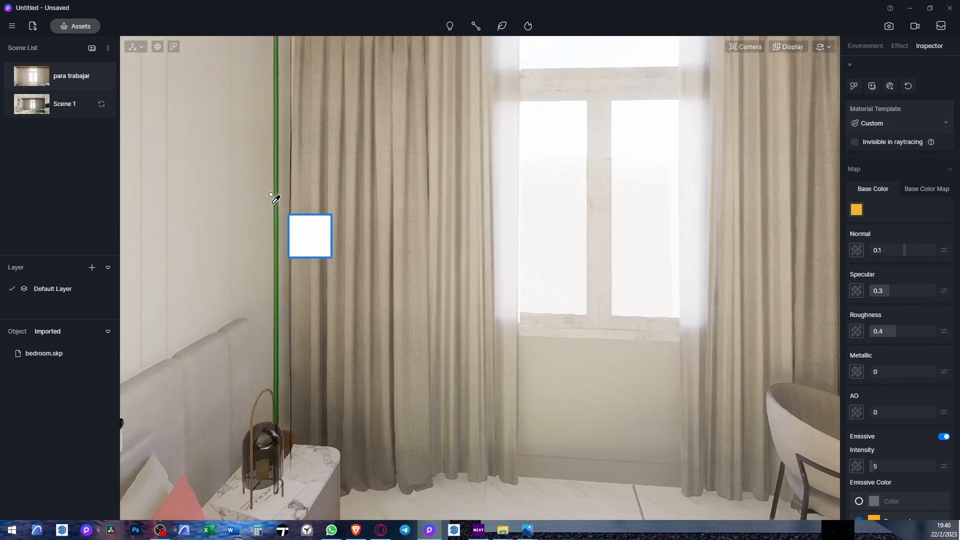
pyautogui.scroll(4, 215, 310)
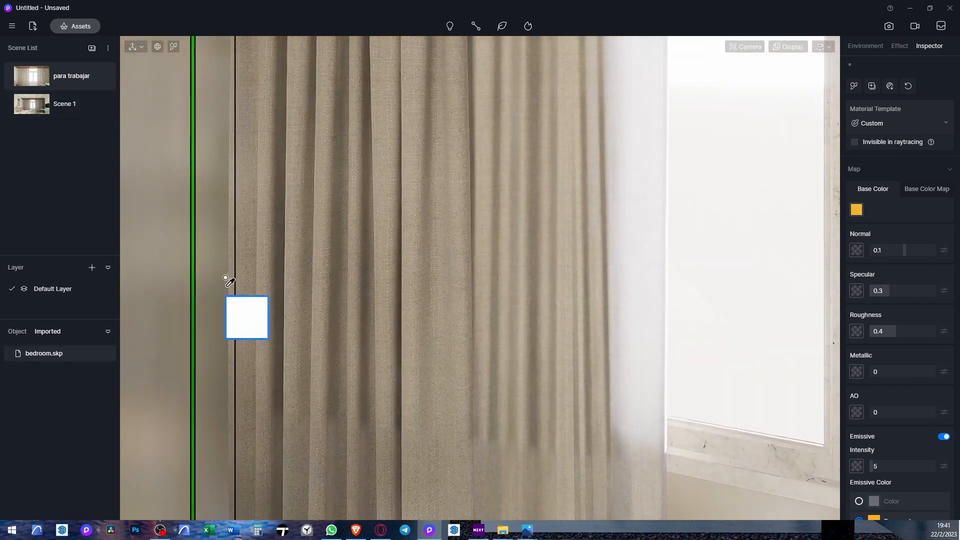
pyautogui.click(192, 276)
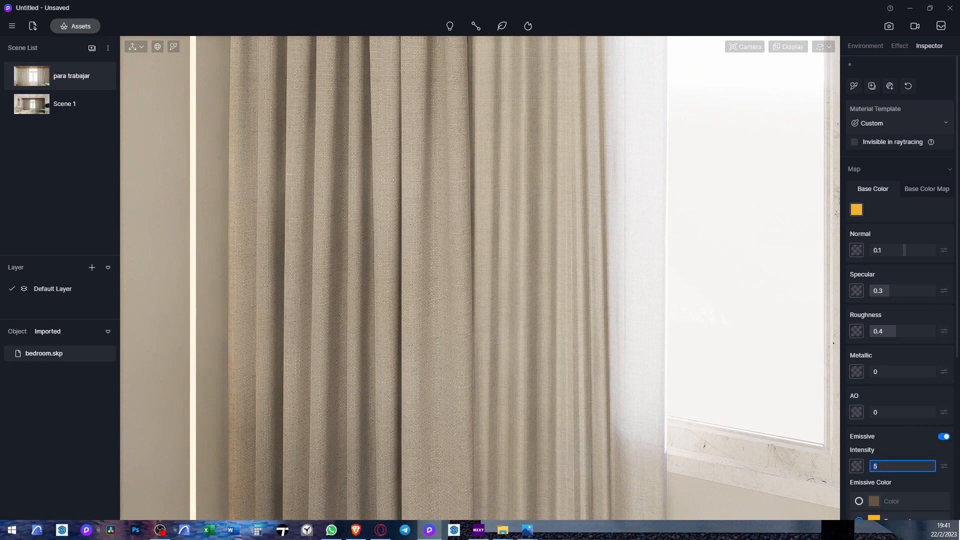
pyautogui.press('Return')
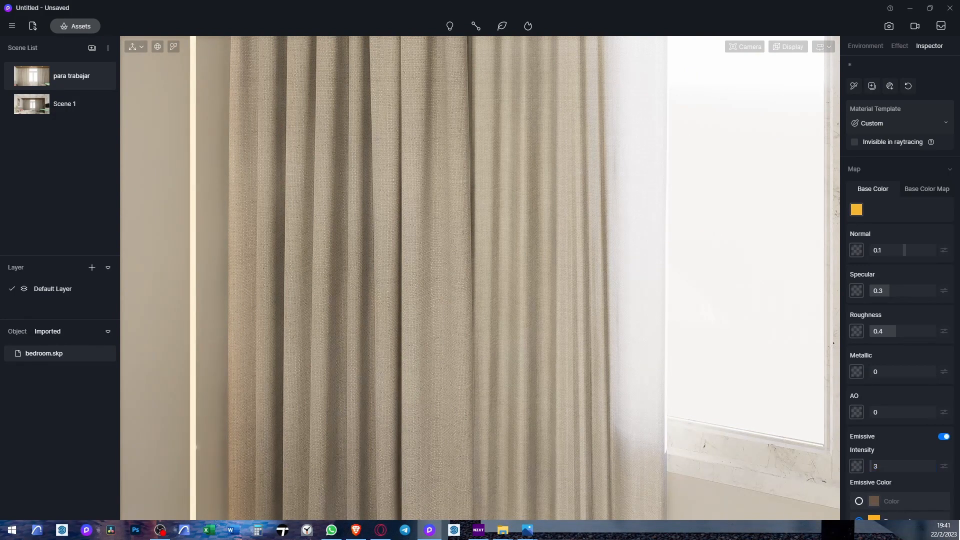
# Select the copper material on the bedside lamp's frame and set its metallic value to 1
pyautogui.click(854, 86)
pyautogui.scroll(-4, 554, 169)
pyautogui.scroll(-5, 562, 176)
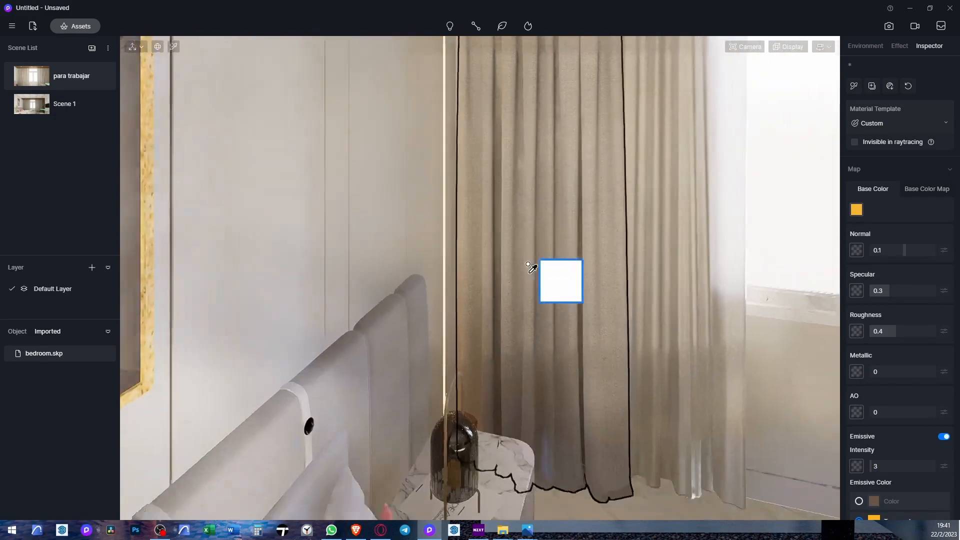
pyautogui.scroll(-3, 515, 276)
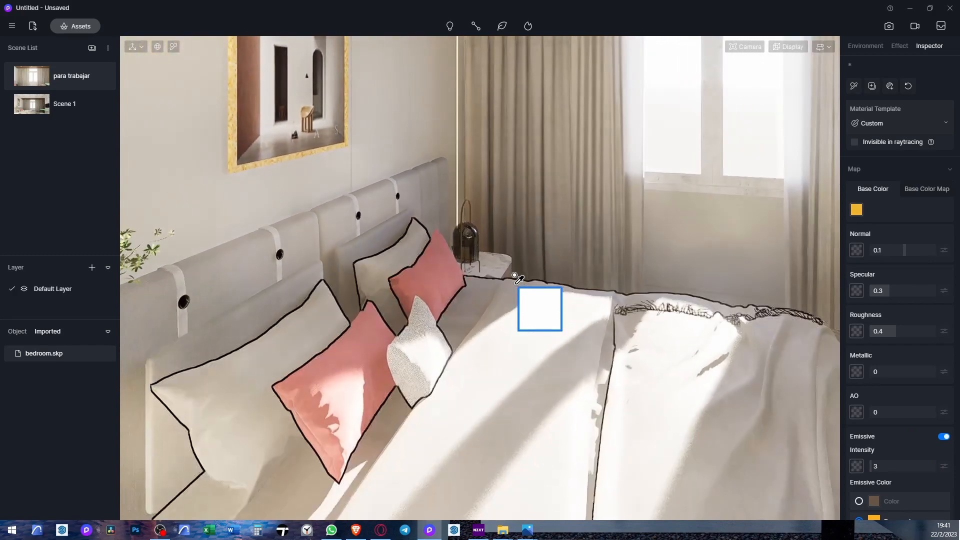
pyautogui.moveTo(540, 278); pyautogui.dragTo(346, 233, button='right')
pyautogui.scroll(-5, 346, 233)
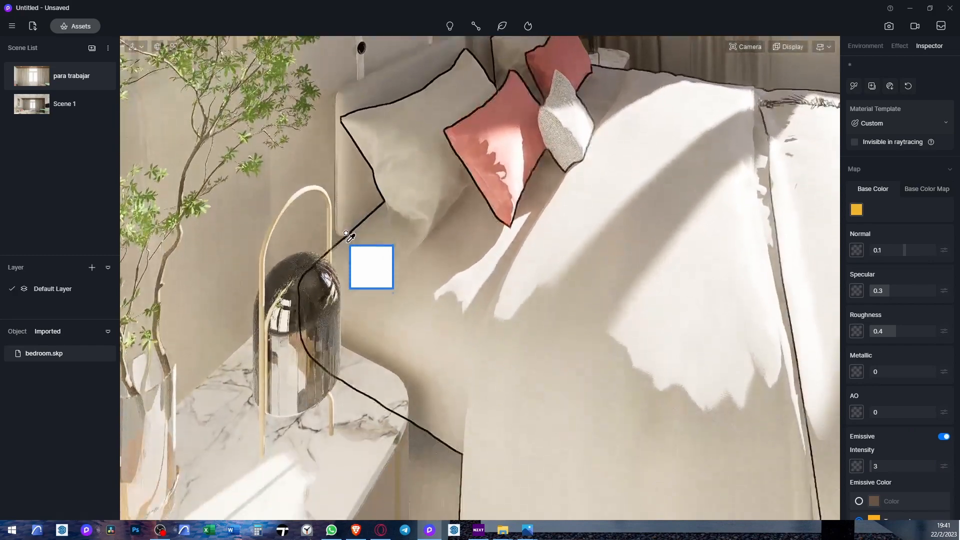
pyautogui.scroll(-1, 310, 346)
pyautogui.moveTo(309, 346); pyautogui.dragTo(313, 226, button='right')
pyautogui.scroll(5, 386, 193)
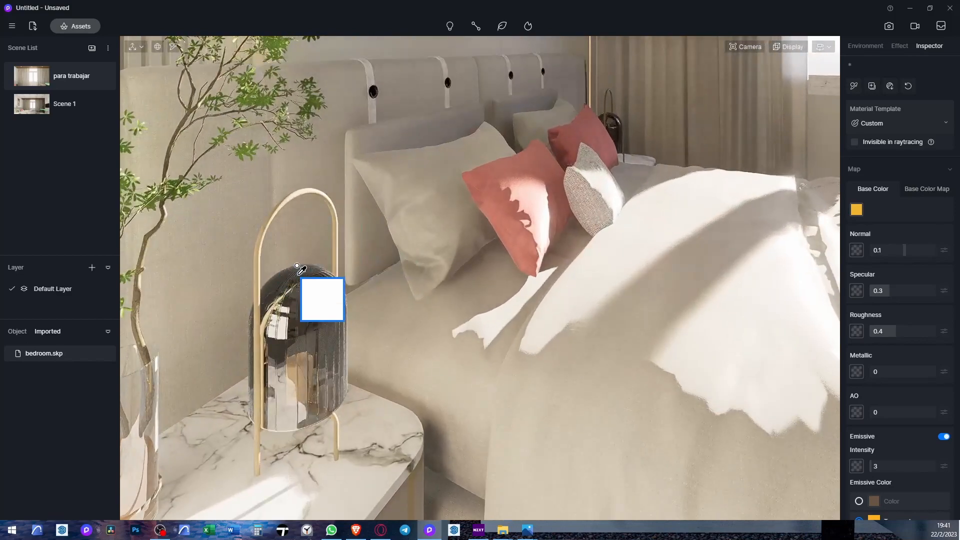
pyautogui.press('Escape')
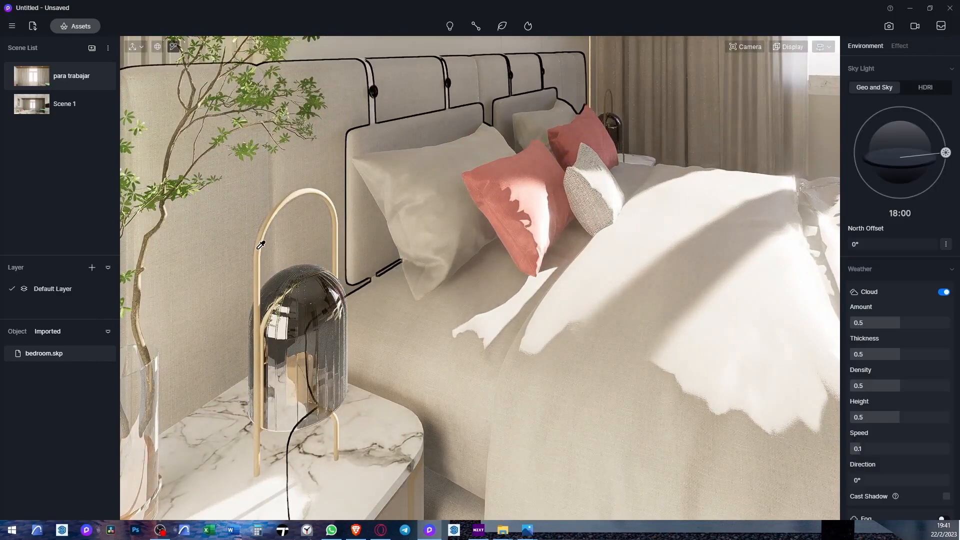
pyautogui.click(260, 243)
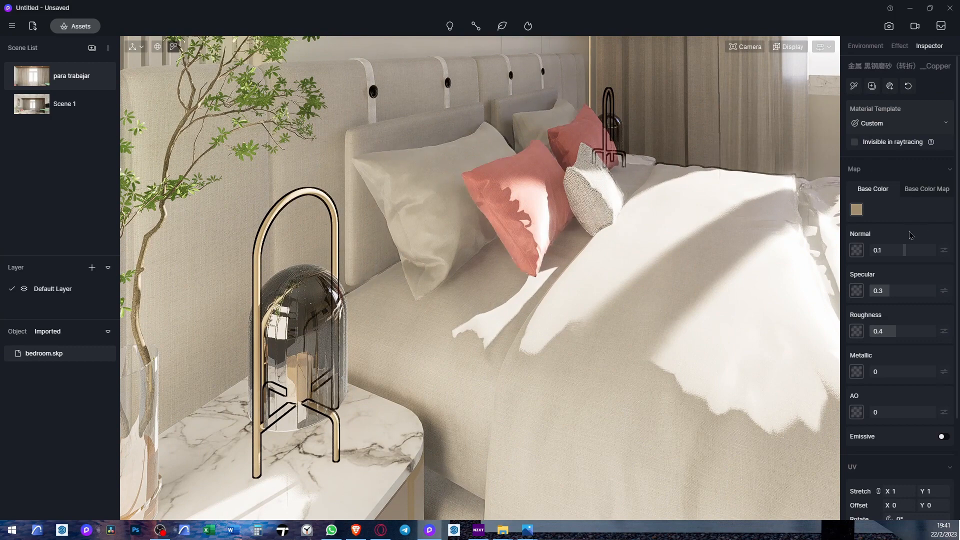
pyautogui.moveTo(880, 374); pyautogui.dragTo(936, 374)
# Set the roughness of the bedside lamp frame's copper material to 0.3
pyautogui.scroll(4, 281, 249)
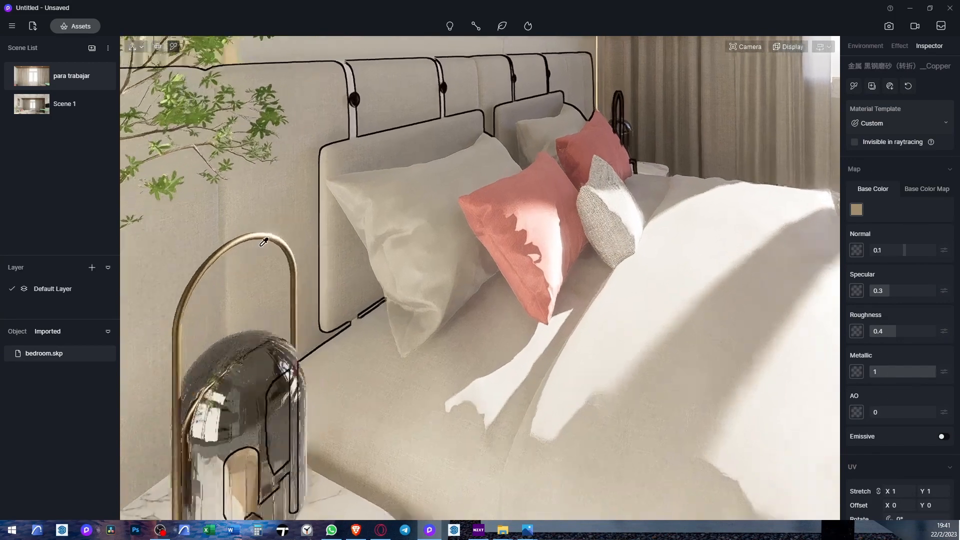
pyautogui.moveTo(281, 251)
pyautogui.mouseDown(button='middle')
pyautogui.moveTo(265, 251)
pyautogui.moveTo(267, 242)
pyautogui.moveTo(287, 242)
pyautogui.mouseUp(button='middle')
pyautogui.scroll(-2, 286, 241)
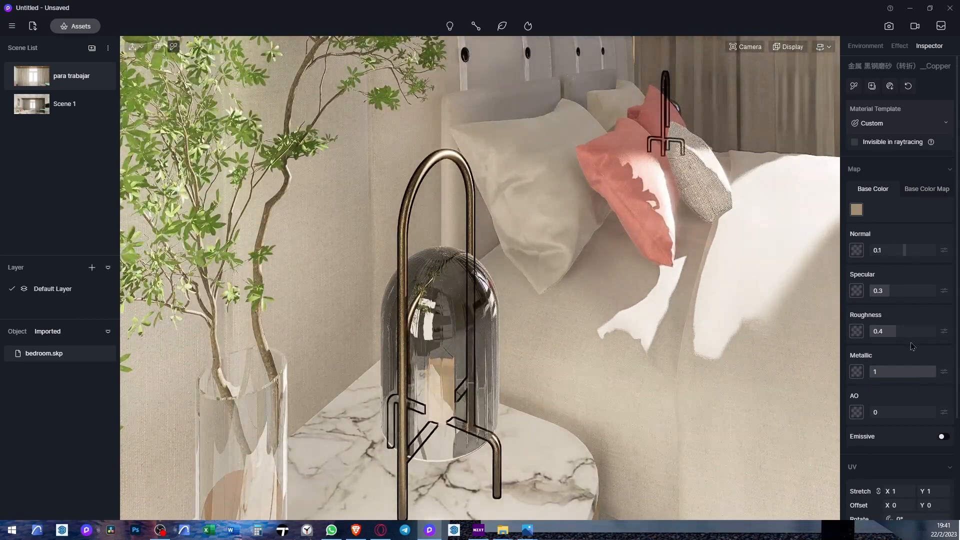
pyautogui.moveTo(889, 336); pyautogui.dragTo(887, 343)
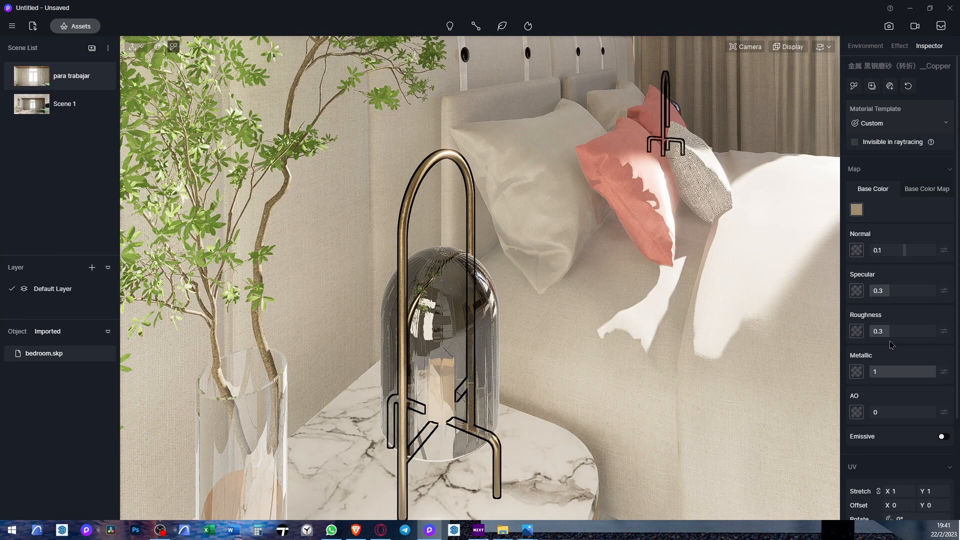
# Apply the lamp frame's copper material to the metal trim around the nightstand
pyautogui.click(854, 90)
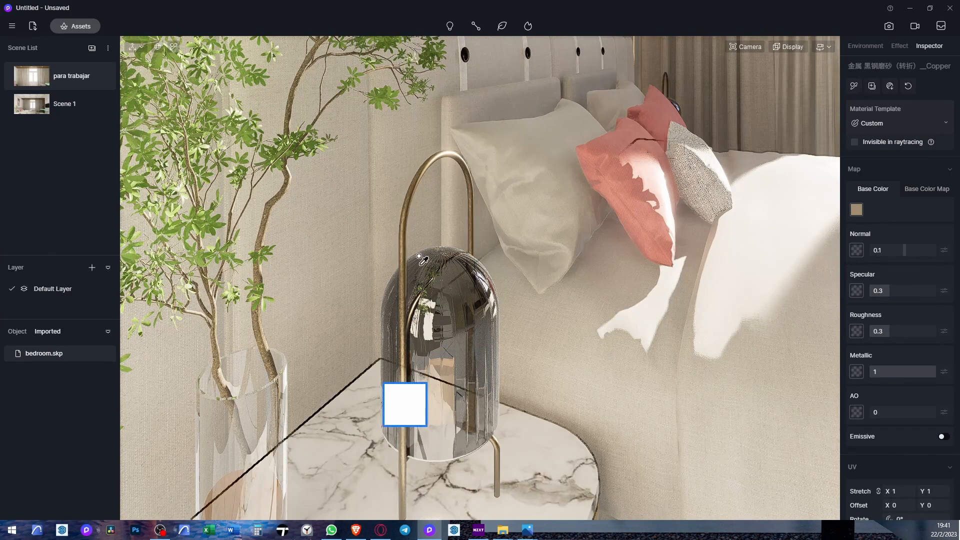
pyautogui.scroll(-3, 379, 371)
pyautogui.moveTo(379, 371); pyautogui.dragTo(400, 170, button='middle')
pyautogui.click(451, 366)
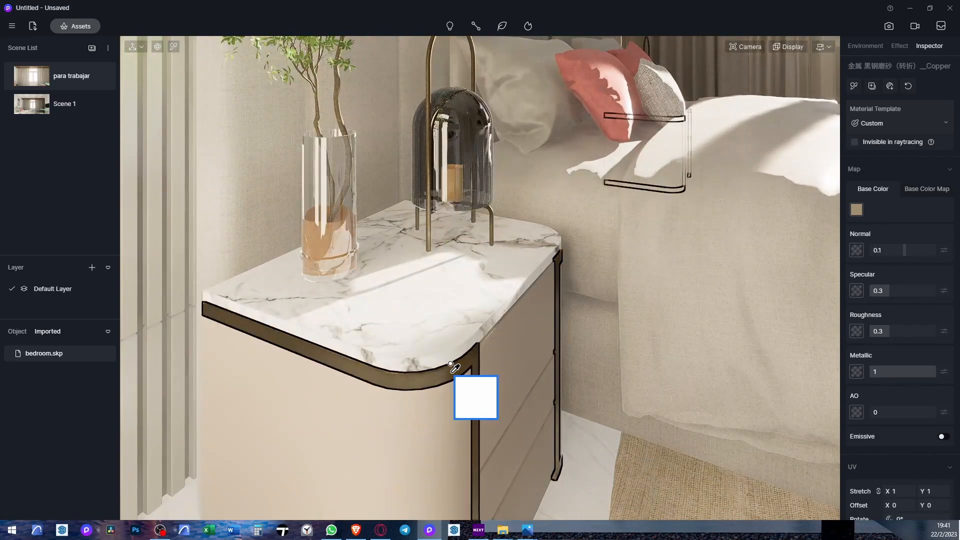
# Apply the same copper material to the chair's leg tips and the round drawer knobs of the desk
pyautogui.moveTo(315, 358); pyautogui.dragTo(695, 265, button='right')
pyautogui.moveTo(695, 265); pyautogui.dragTo(394, 301, button='middle')
pyautogui.scroll(4, 384, 307)
pyautogui.scroll(2, 384, 307)
pyautogui.moveTo(401, 327); pyautogui.dragTo(505, 363, button='right')
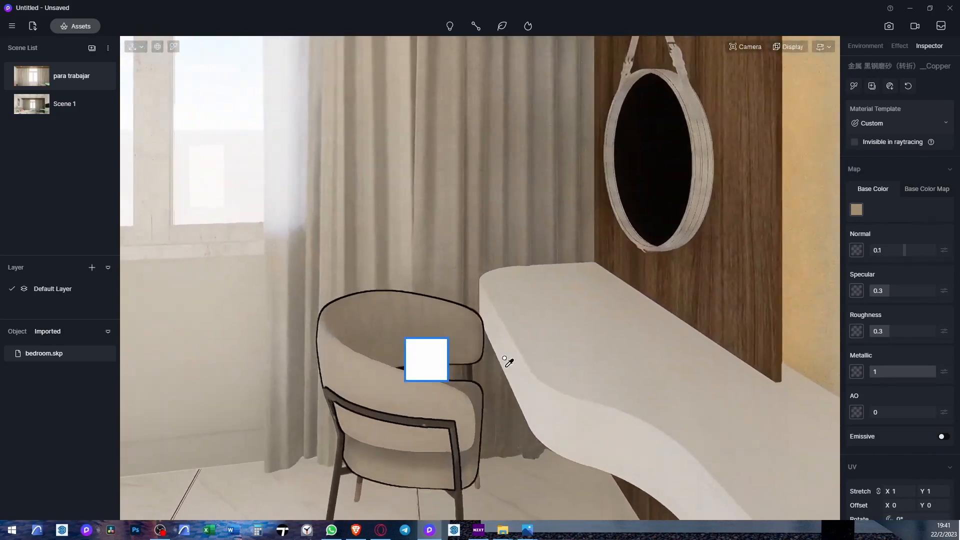
pyautogui.moveTo(513, 452); pyautogui.dragTo(515, 359, button='middle')
pyautogui.moveTo(490, 505); pyautogui.dragTo(479, 389, button='middle')
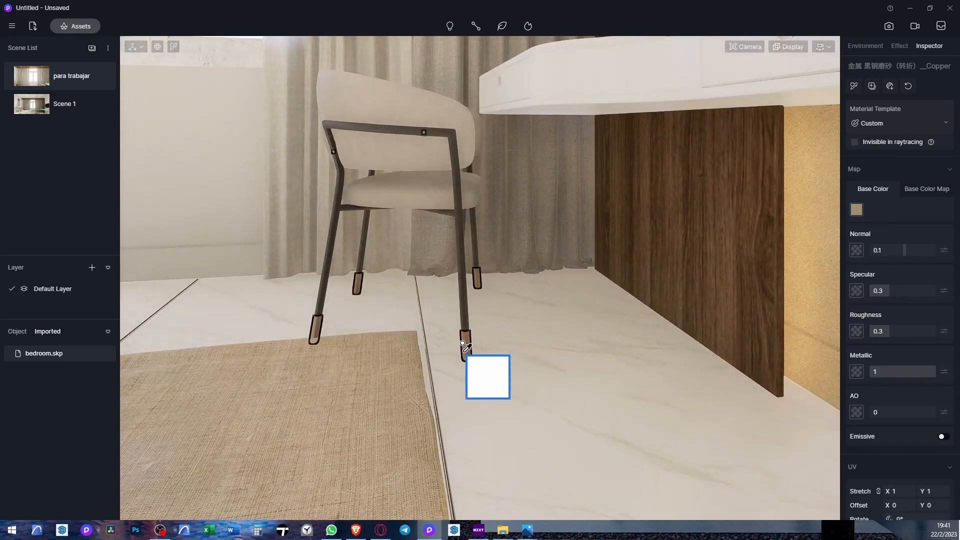
pyautogui.press('e')
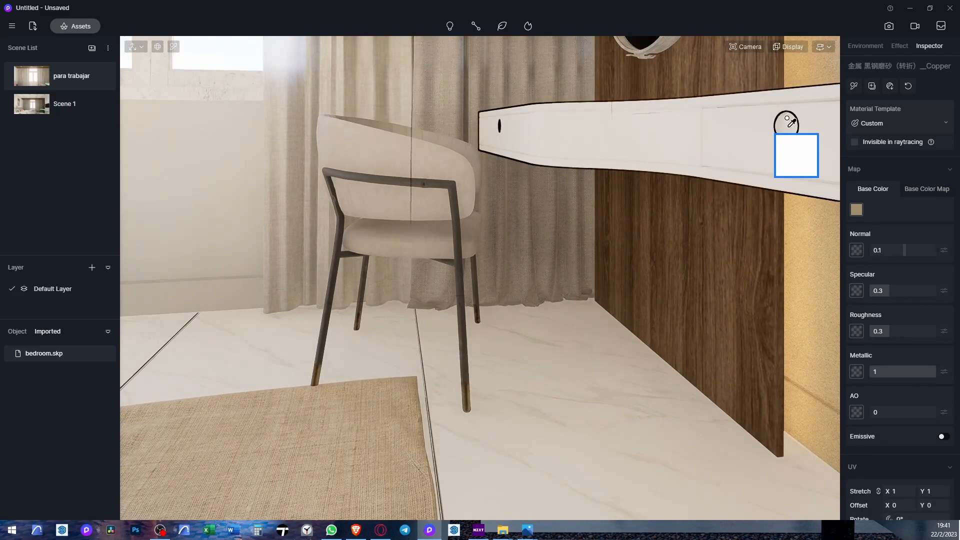
pyautogui.press('s')
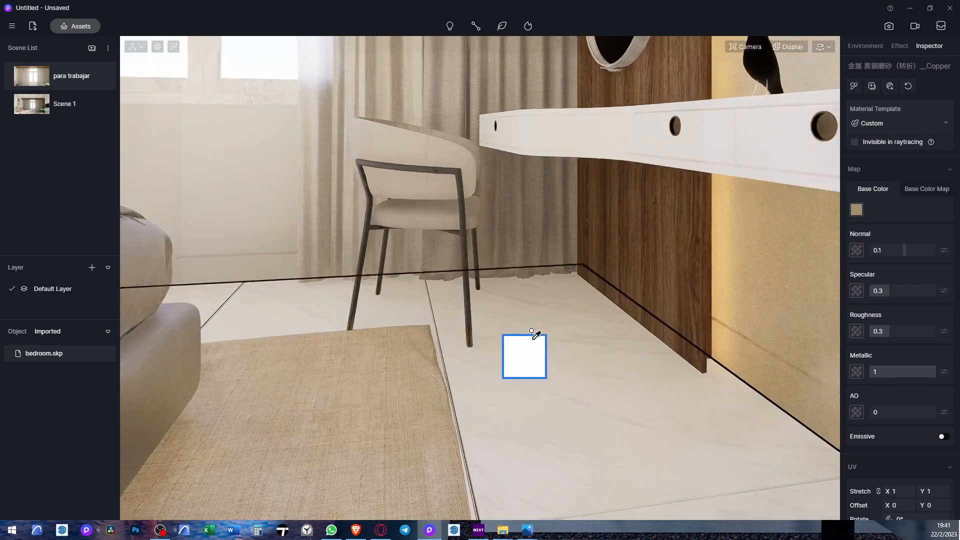
# Return to the bedside lamp and set the camera clipping to 51.9 to cut open the glass shade
pyautogui.press('e')
pyautogui.moveTo(439, 340); pyautogui.dragTo(195, 371, button='right')
pyautogui.press('a')
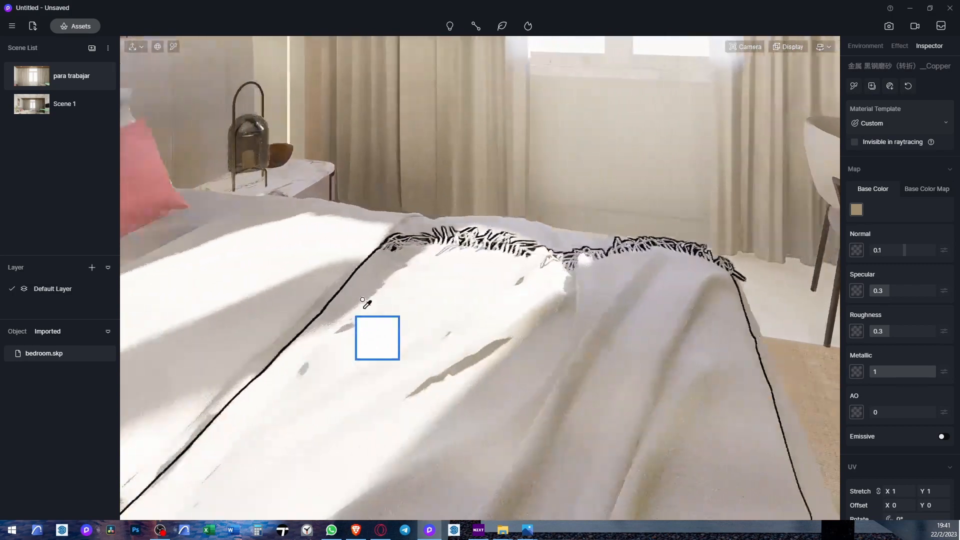
pyautogui.press('s')
pyautogui.press('a')
pyautogui.press('s')
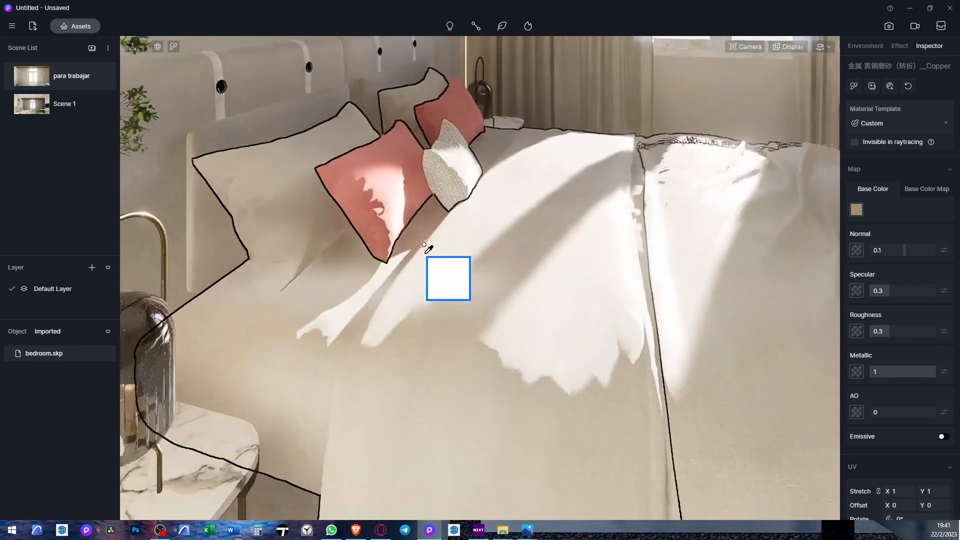
pyautogui.press('Escape')
pyautogui.press('s')
pyautogui.moveTo(310, 473); pyautogui.dragTo(436, 326, button='right')
pyautogui.press('w')
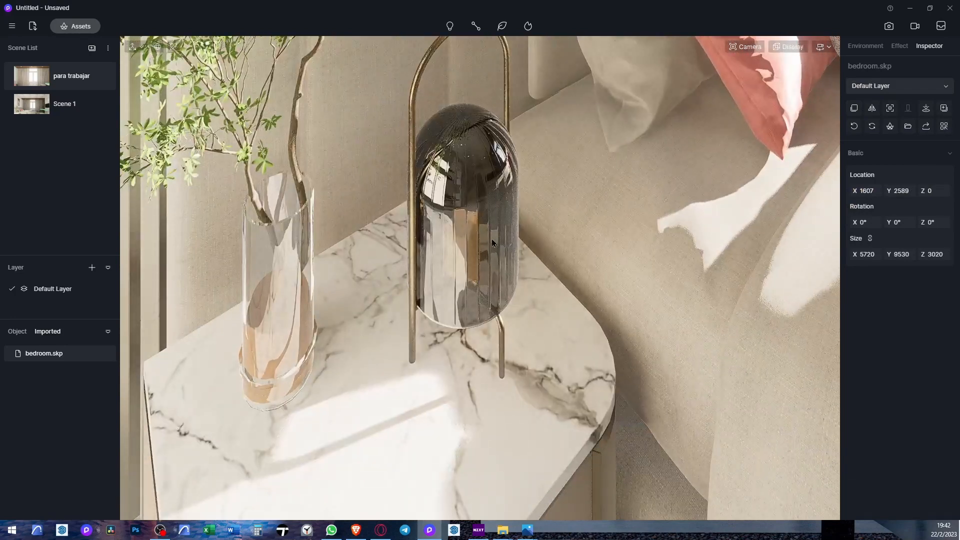
pyautogui.press('w')
pyautogui.moveTo(493, 239); pyautogui.dragTo(645, 224, button='right')
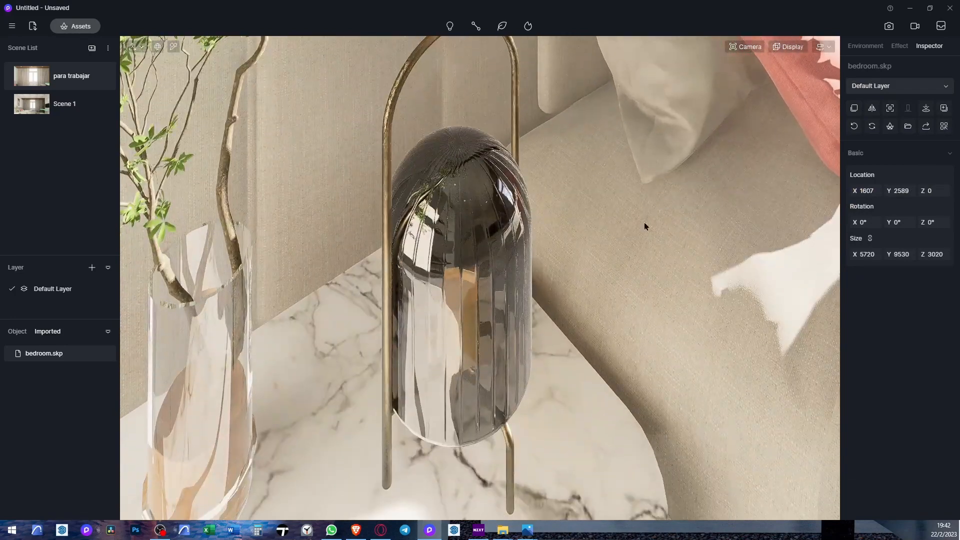
pyautogui.click(748, 47)
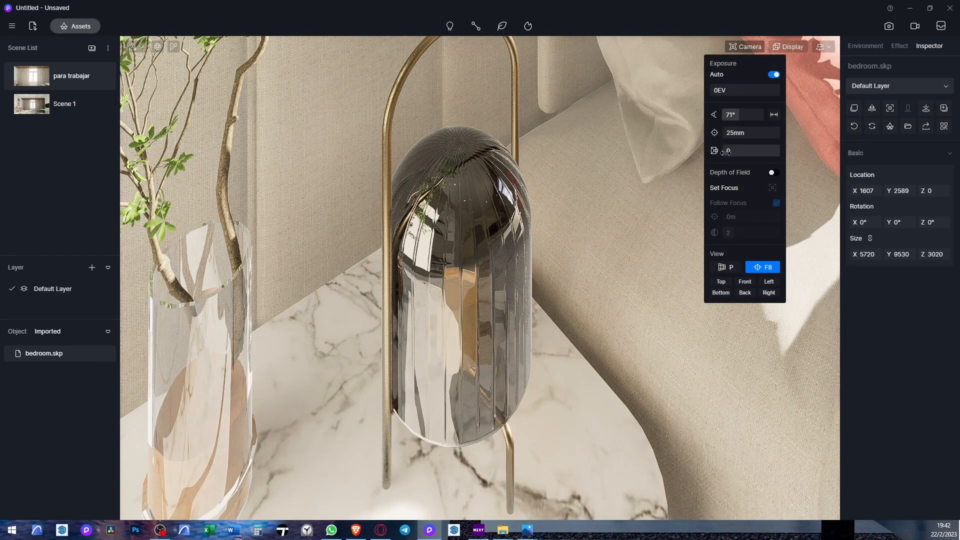
pyautogui.moveTo(728, 152); pyautogui.dragTo(726, 156)
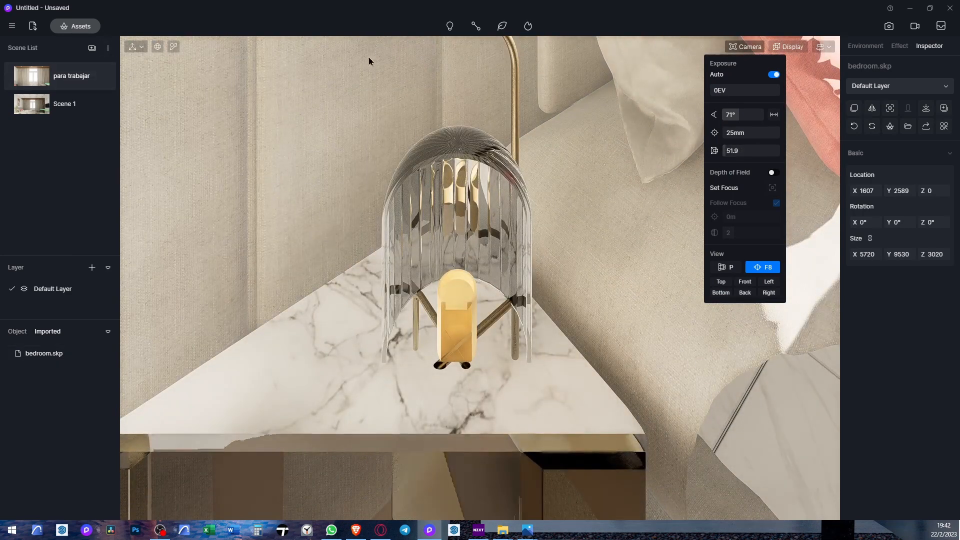
# Place a point light inside the bedside lamp's glass shade and set its intensity to 0.1
pyautogui.click(449, 28)
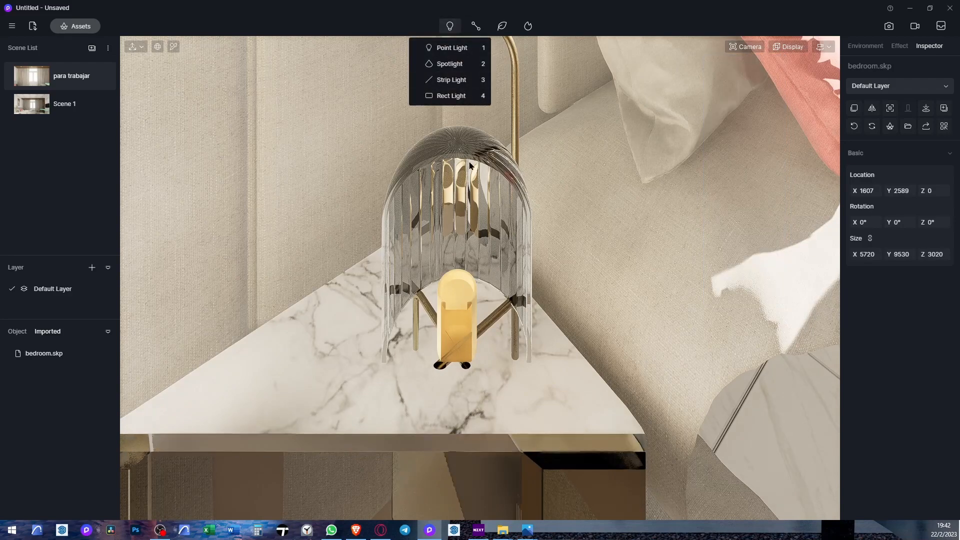
pyautogui.click(452, 45)
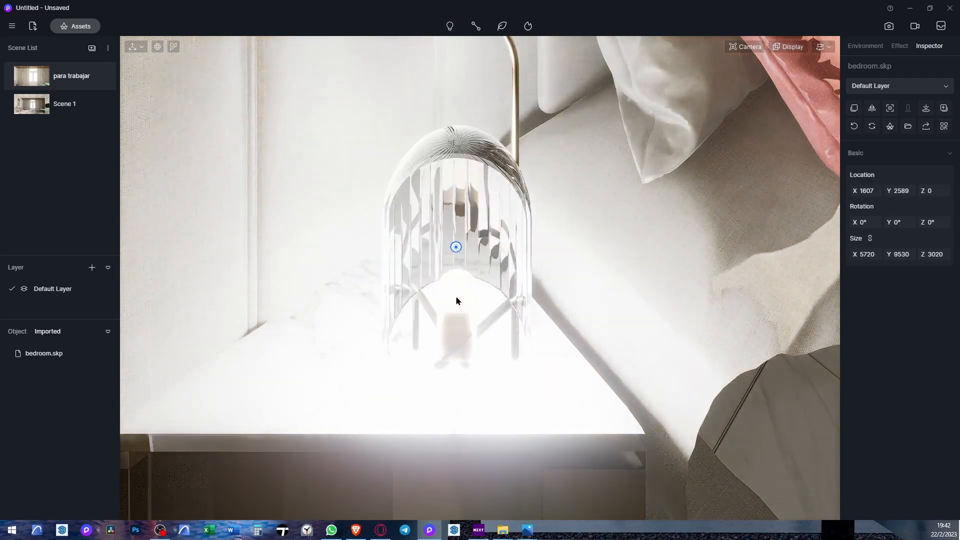
pyautogui.click(456, 300)
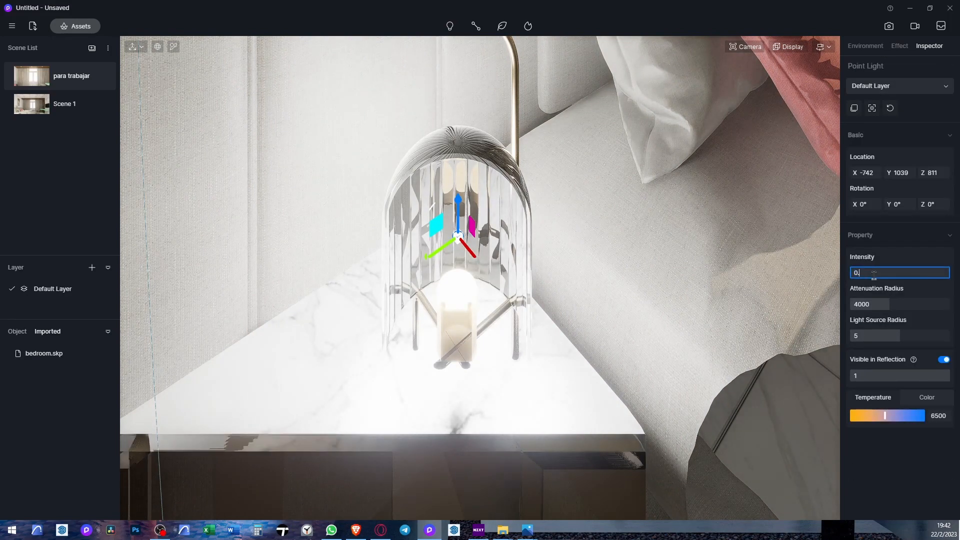
pyautogui.press('Return')
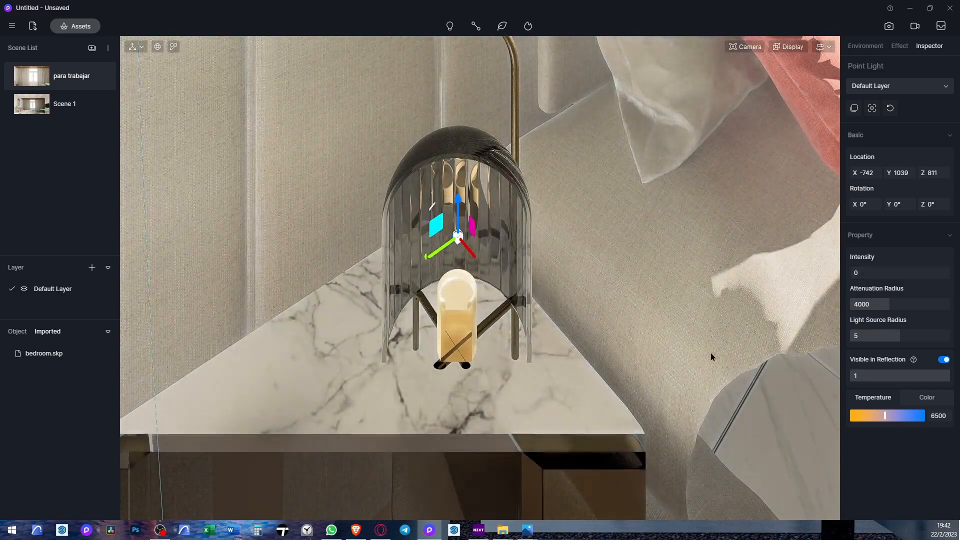
pyautogui.scroll(-5, 575, 388)
pyautogui.moveTo(574, 388); pyautogui.dragTo(560, 118, button='right')
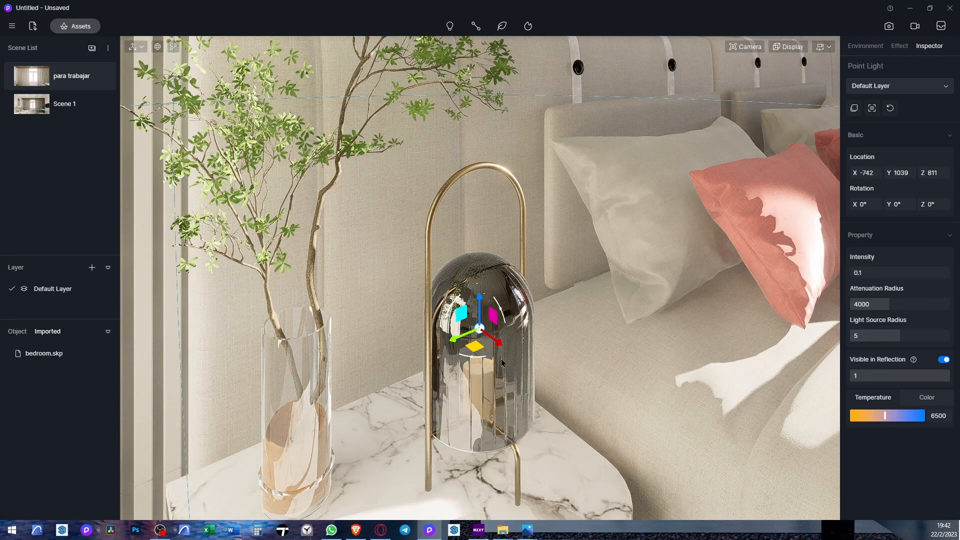
# Assign the Subsurface scattering material template to the bedside lamp's glass shade
pyautogui.moveTo(500, 367); pyautogui.dragTo(530, 176, button='right')
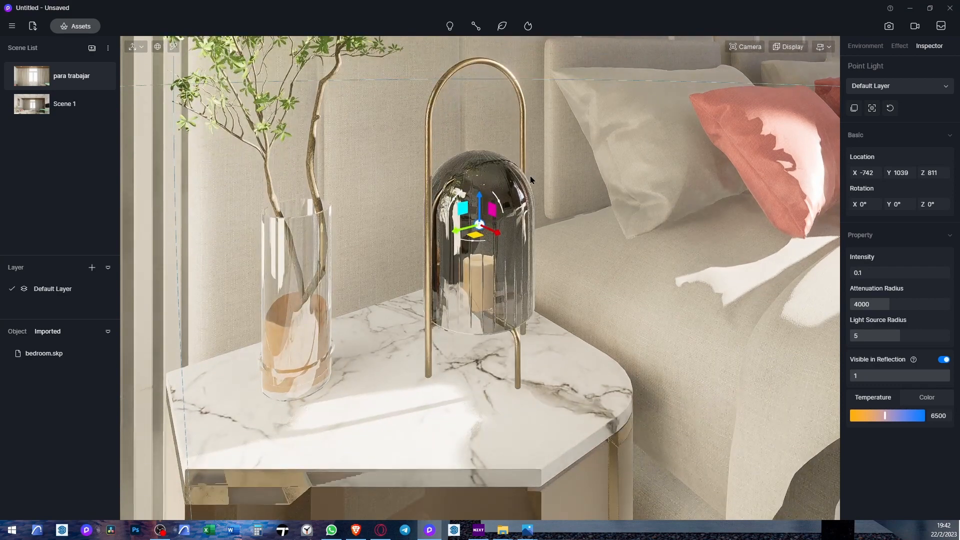
pyautogui.press('i')
pyautogui.click(512, 194)
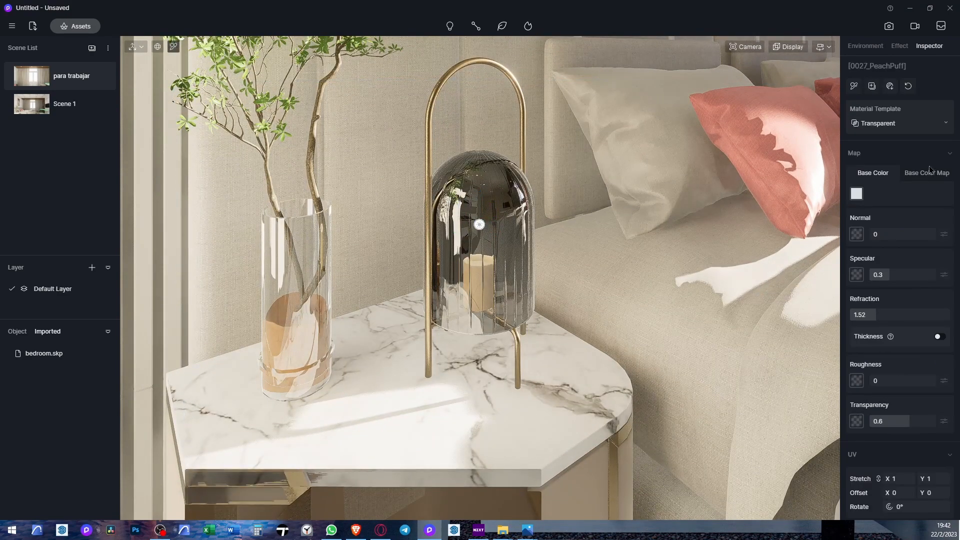
pyautogui.click(882, 125)
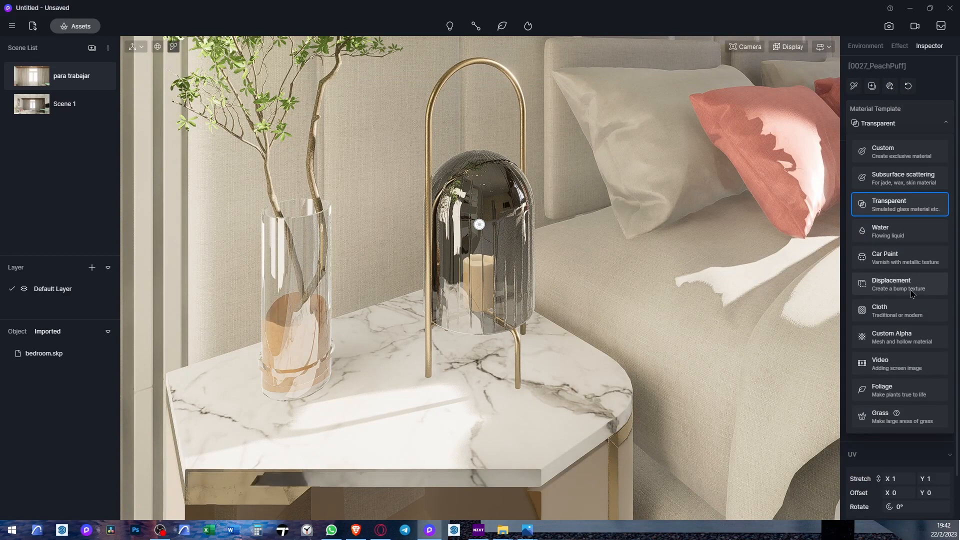
pyautogui.click(903, 178)
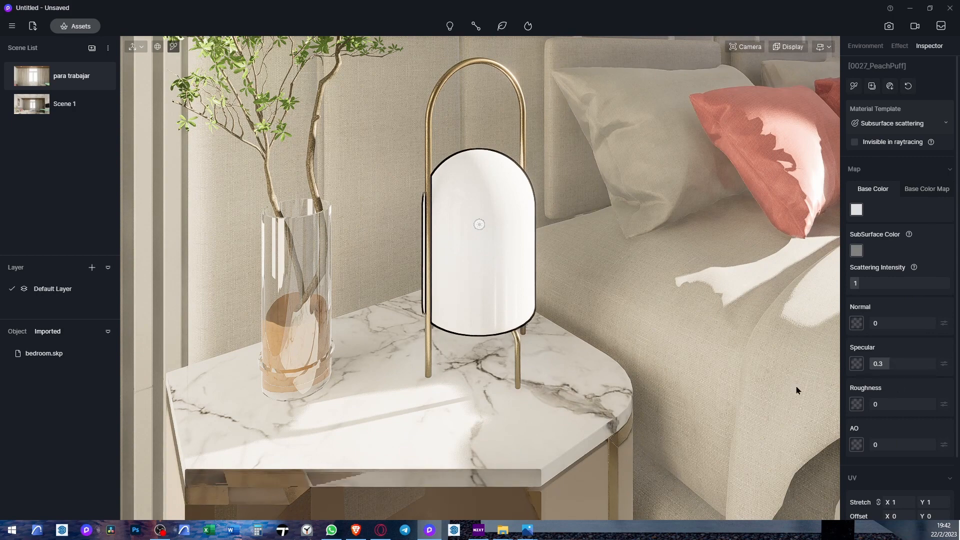
# Reduce the attenuation radius of the point light inside the bedside lamp to 328
pyautogui.click(479, 226)
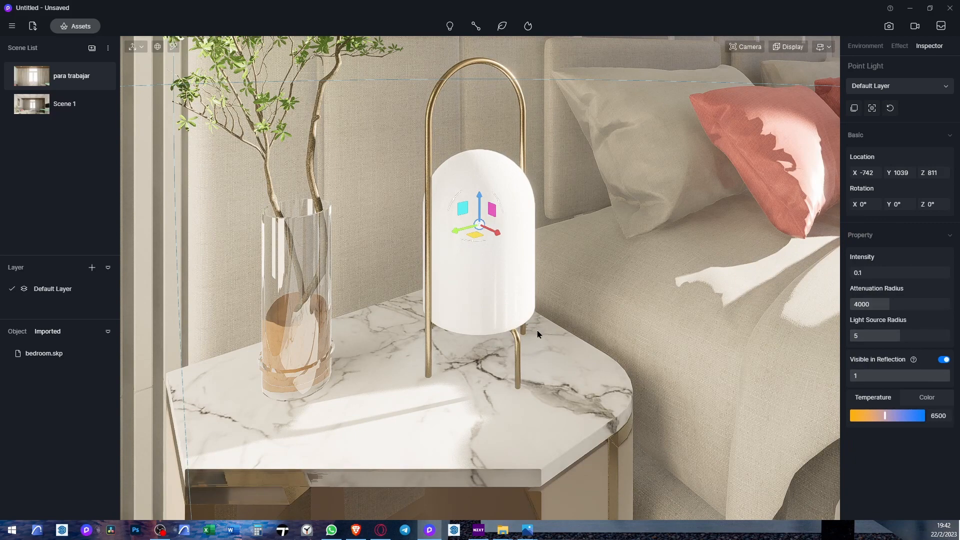
pyautogui.scroll(-5, 539, 329)
pyautogui.moveTo(874, 305); pyautogui.dragTo(854, 320)
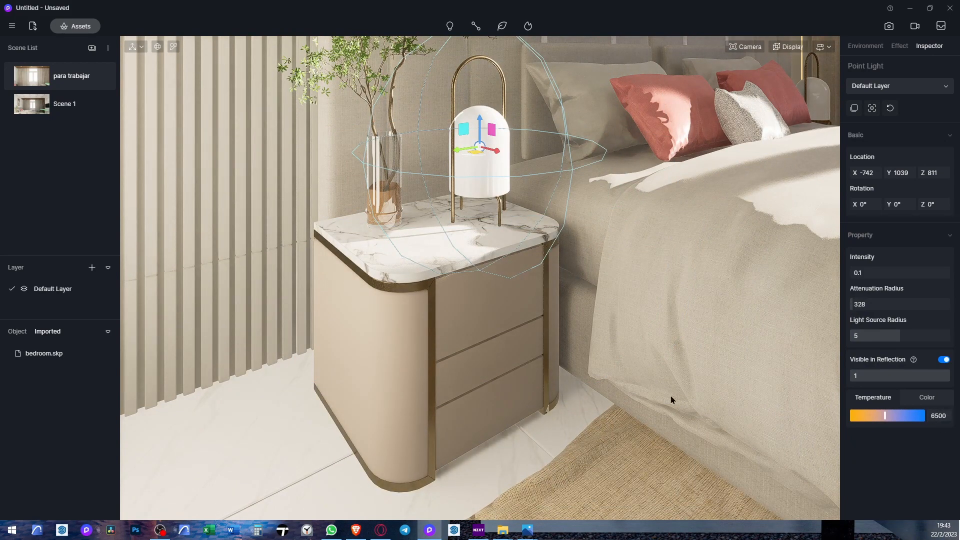
# Copy the point light from the near bedside lamp across the bed into the lamp on the far nightstand
pyautogui.moveTo(578, 253); pyautogui.dragTo(601, 292, button='right')
pyautogui.moveTo(601, 292); pyautogui.dragTo(610, 343, button='middle')
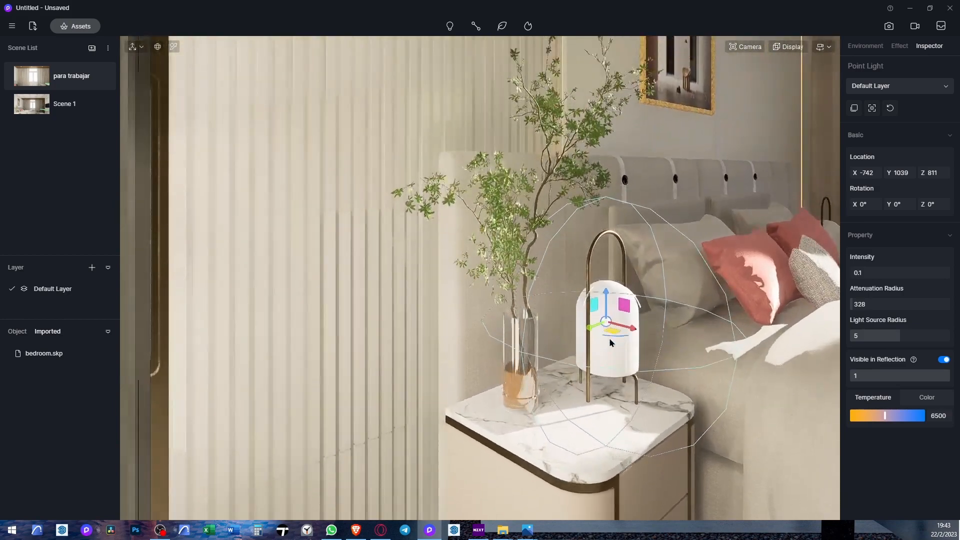
pyautogui.press('d')
pyautogui.press('d')
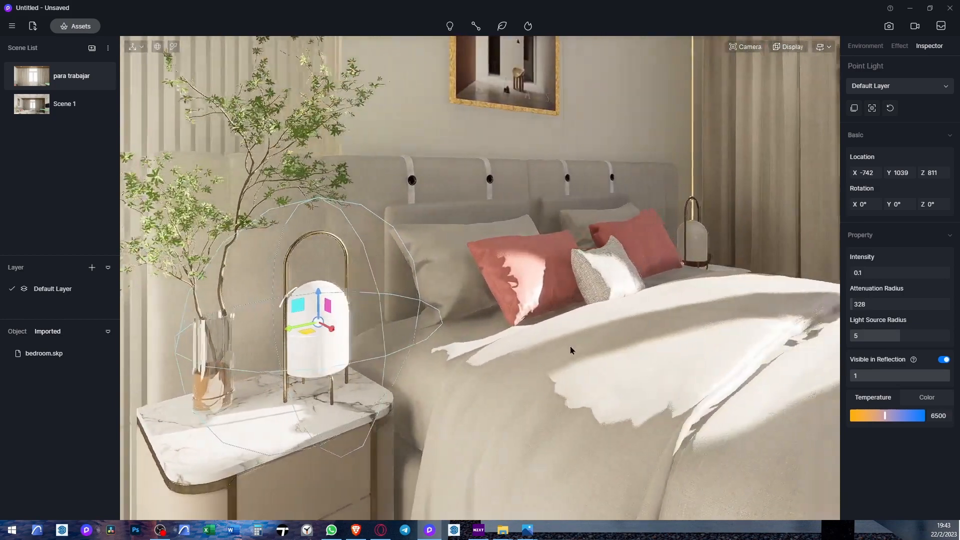
pyautogui.moveTo(570, 346); pyautogui.dragTo(215, 352, button='right')
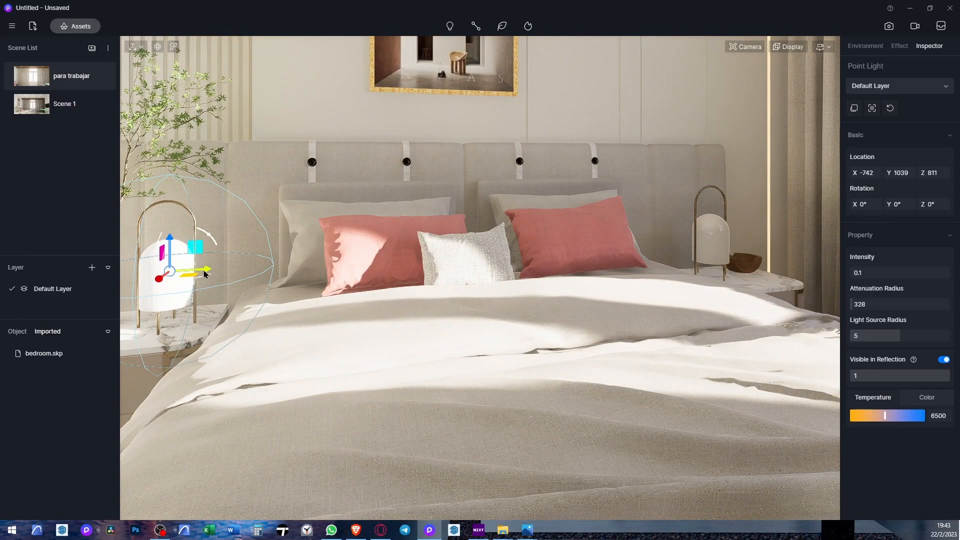
pyautogui.moveTo(203, 271); pyautogui.dragTo(742, 263)
# Fine-tune the copied point light's position inside the far lamp's glass shade to Y -1174
pyautogui.moveTo(720, 267); pyautogui.dragTo(535, 335, button='right')
pyautogui.press('w')
pyautogui.press('w')
pyautogui.press('e')
pyautogui.moveTo(484, 371); pyautogui.dragTo(469, 373)
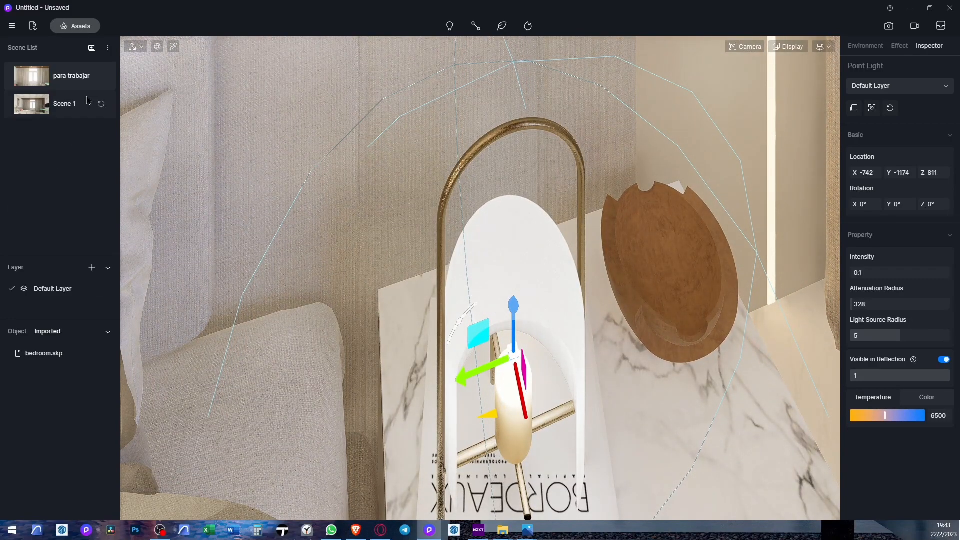
# Return to Scene 1 and select the Wood OSB material of the picture frame above the headboard, showing its base color map
pyautogui.click(68, 107)
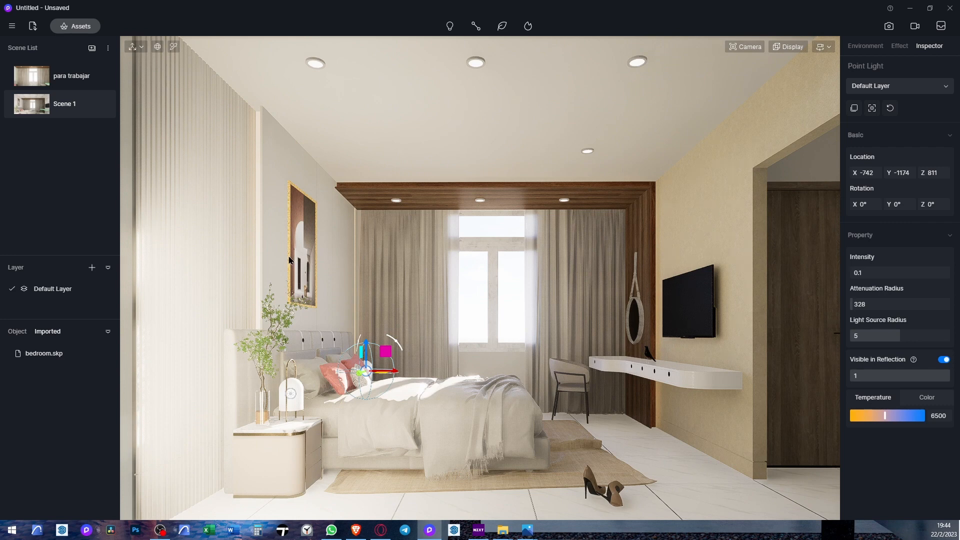
pyautogui.press('m')
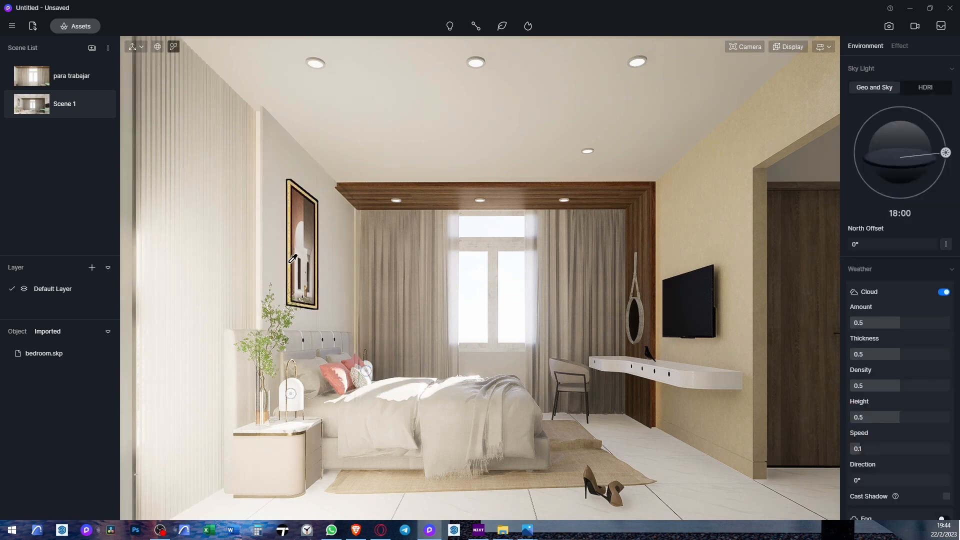
pyautogui.click(293, 258)
pyautogui.click(912, 192)
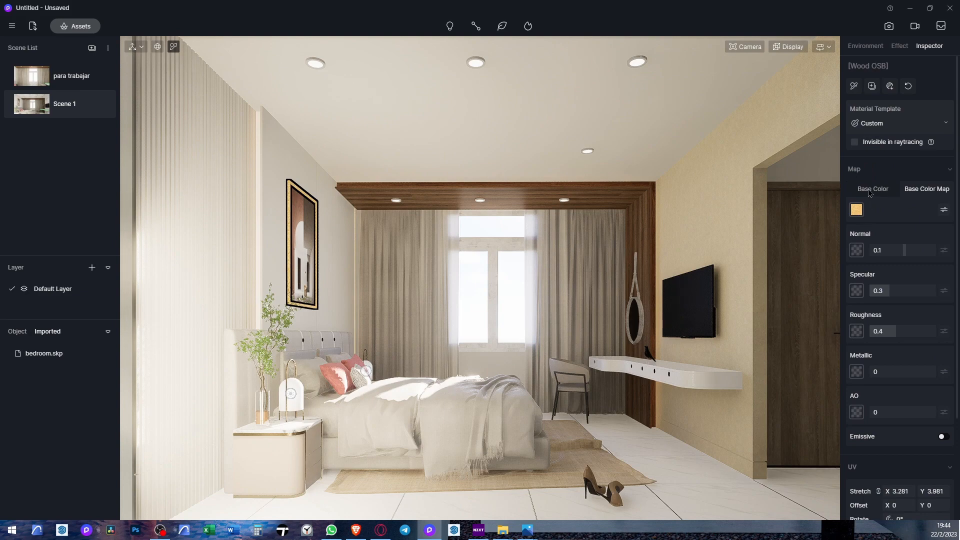
# From the para trabajar scene, move close to the picture frame and sample its golden tone as the material's base color
pyautogui.click(75, 80)
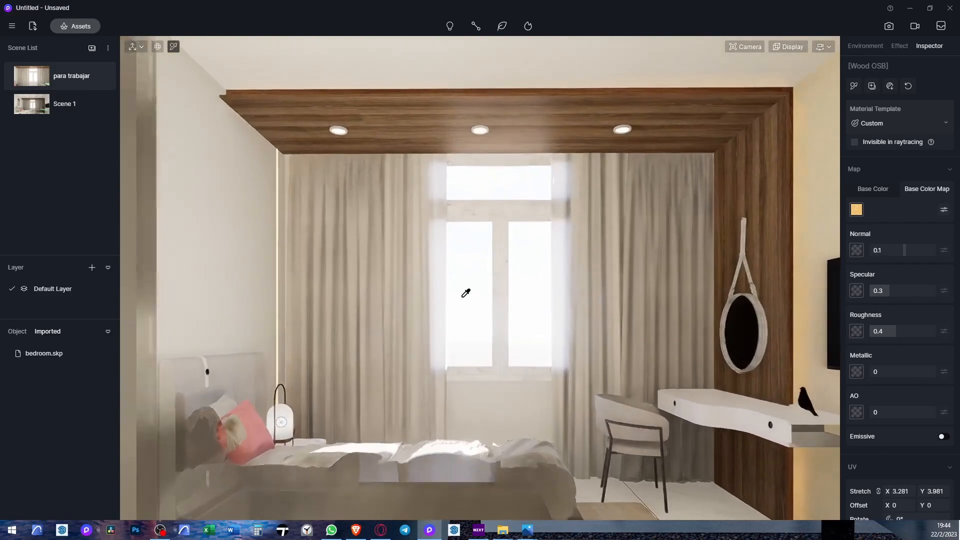
pyautogui.moveTo(462, 297); pyautogui.dragTo(236, 283, button='right')
pyautogui.press('w')
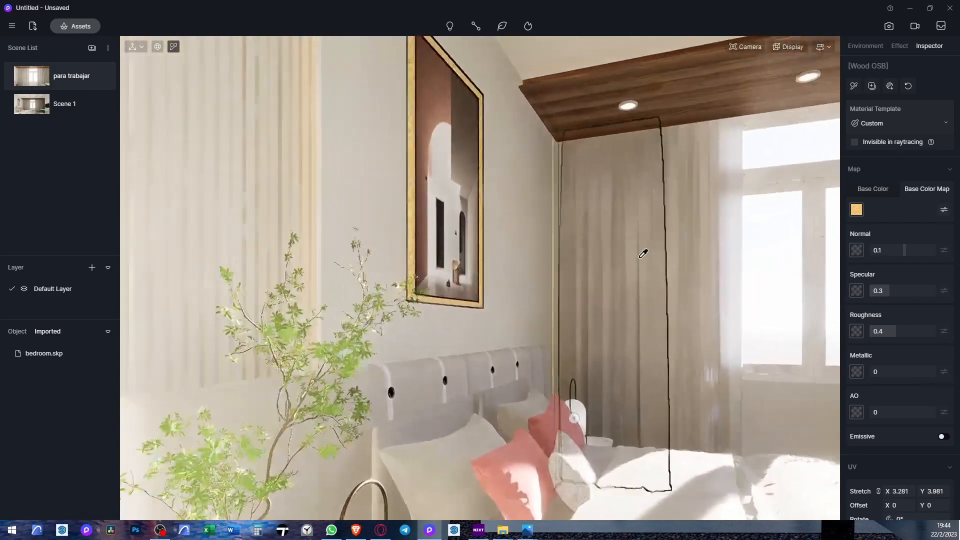
pyautogui.press('e')
pyautogui.press('w')
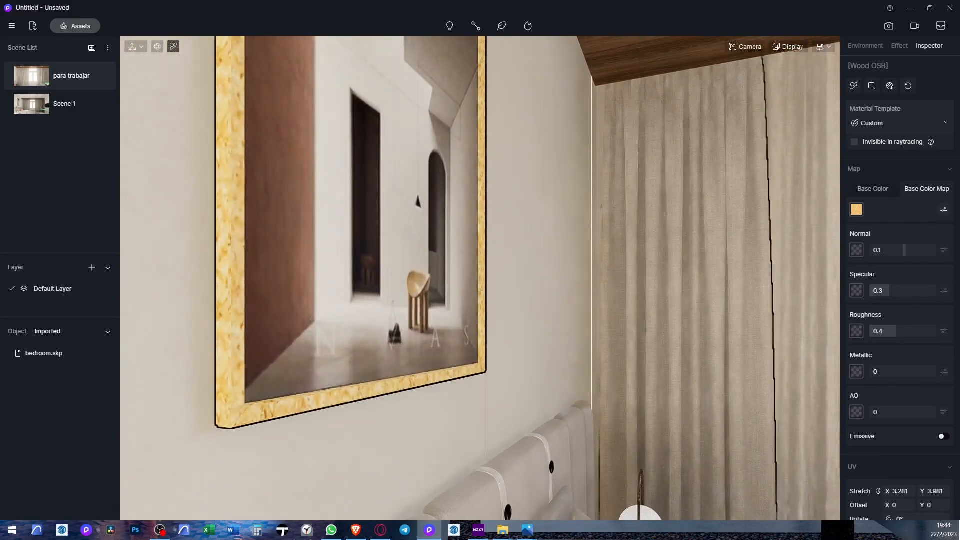
pyautogui.click(865, 195)
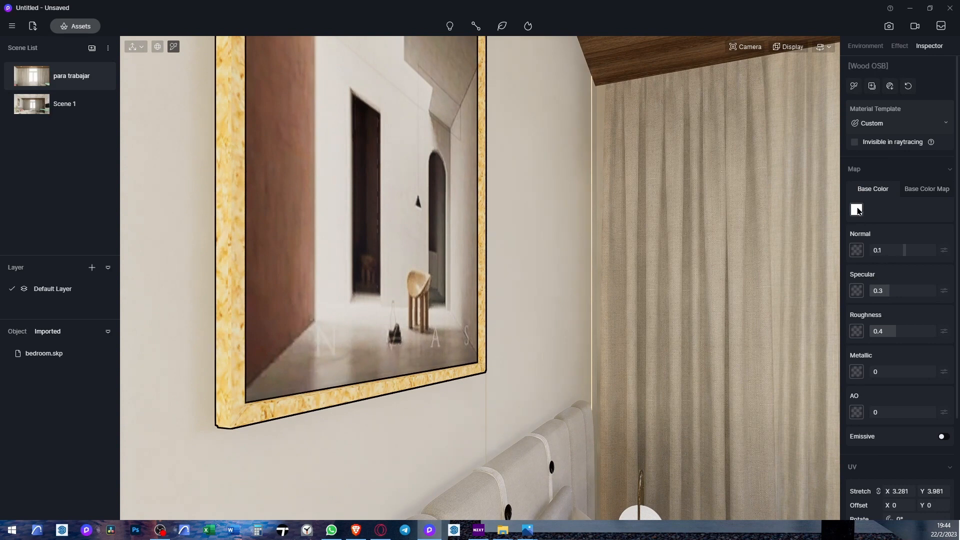
pyautogui.click(856, 210)
pyautogui.click(857, 235)
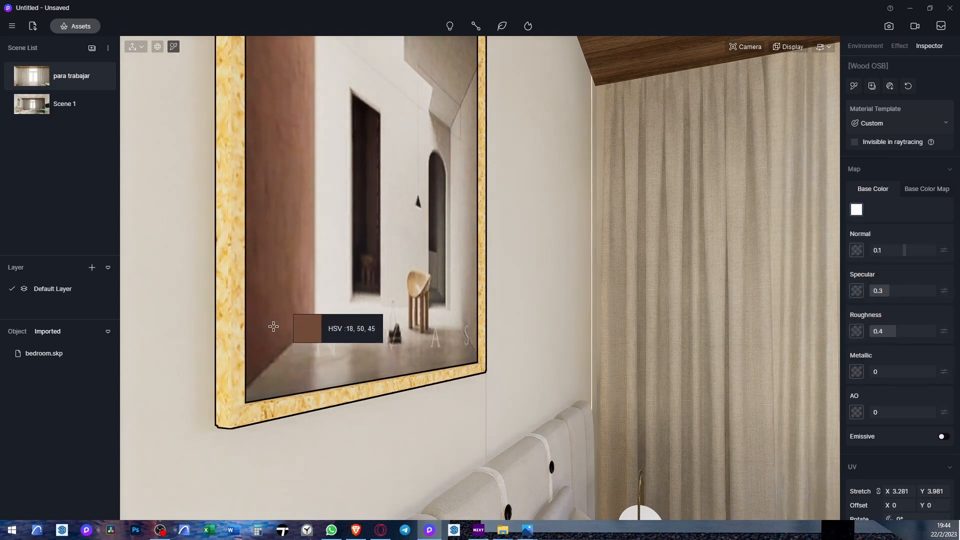
pyautogui.click(237, 343)
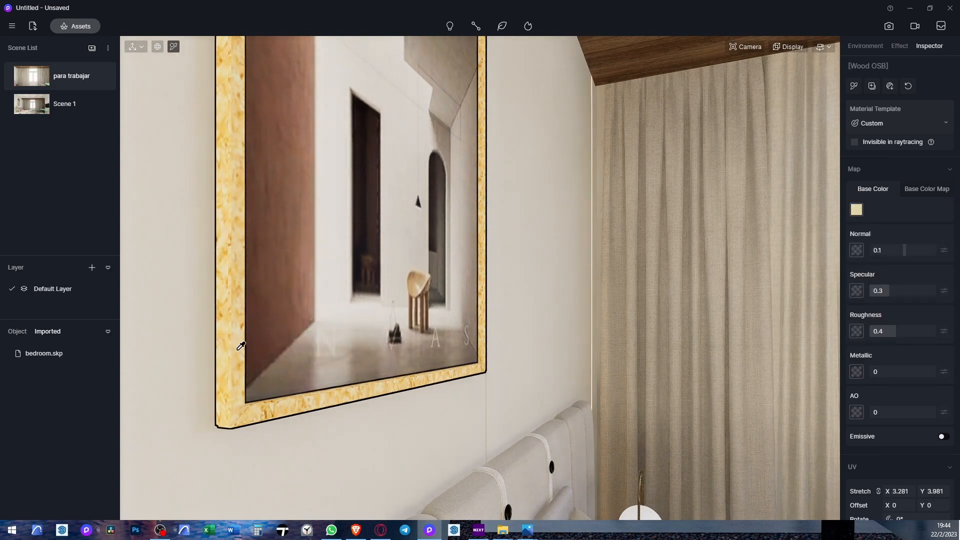
# Delete the picture frame's base color map and darken its base color by lowering the HSV value
pyautogui.click(920, 190)
pyautogui.click(856, 210)
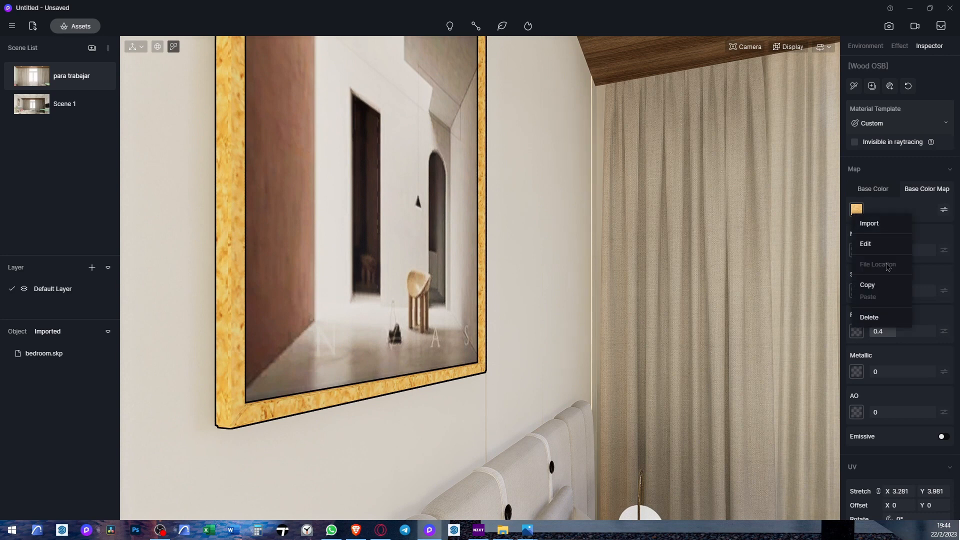
pyautogui.click(867, 318)
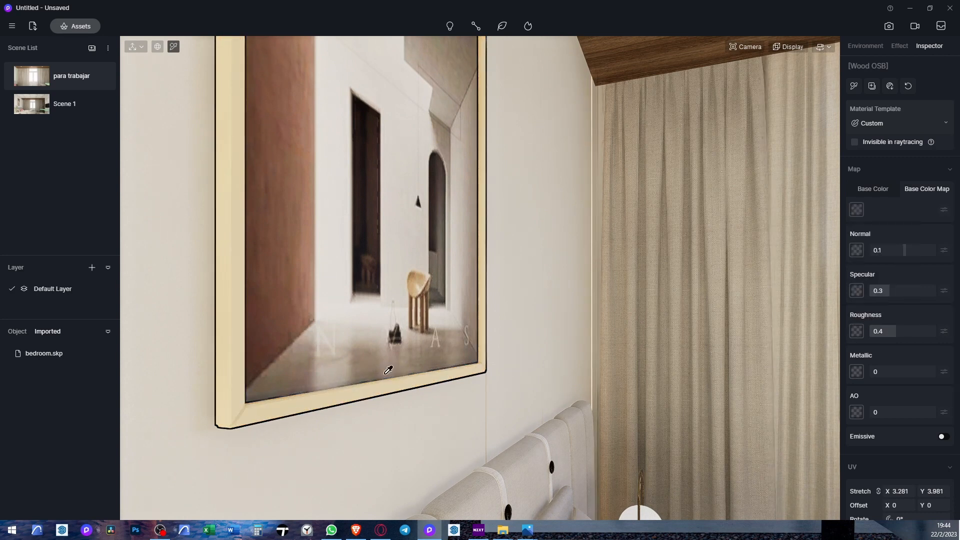
pyautogui.click(873, 189)
pyautogui.click(857, 210)
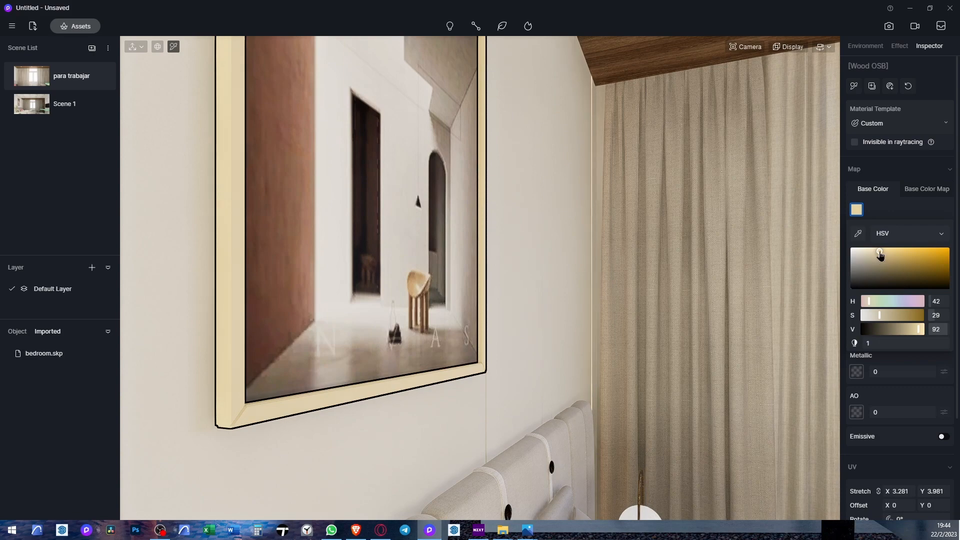
pyautogui.moveTo(918, 329); pyautogui.dragTo(895, 329)
# Pick the window frame's 0042_Sienna material and delete its base color map
pyautogui.moveTo(673, 358); pyautogui.dragTo(577, 422, button='right')
pyautogui.moveTo(615, 281); pyautogui.dragTo(618, 120, button='right')
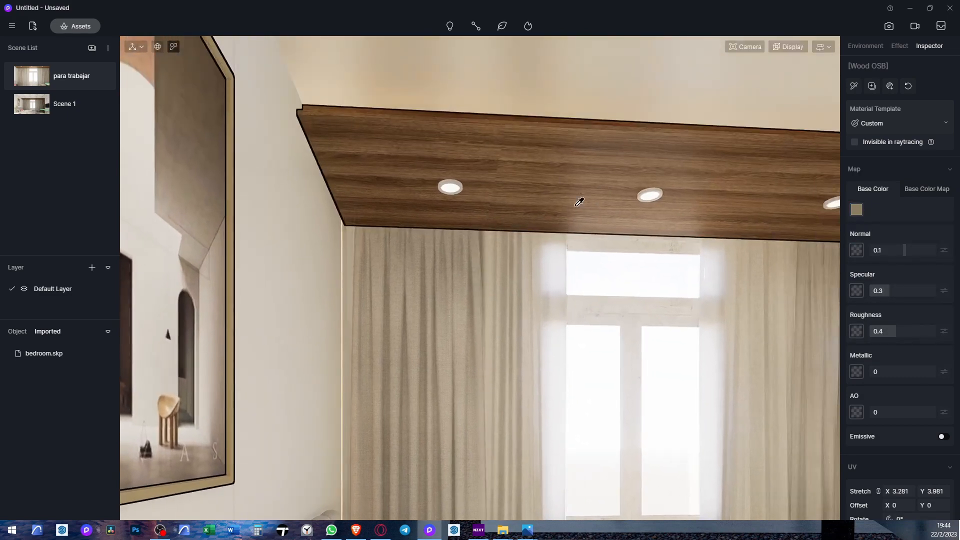
pyautogui.moveTo(602, 212); pyautogui.dragTo(717, 442, button='right')
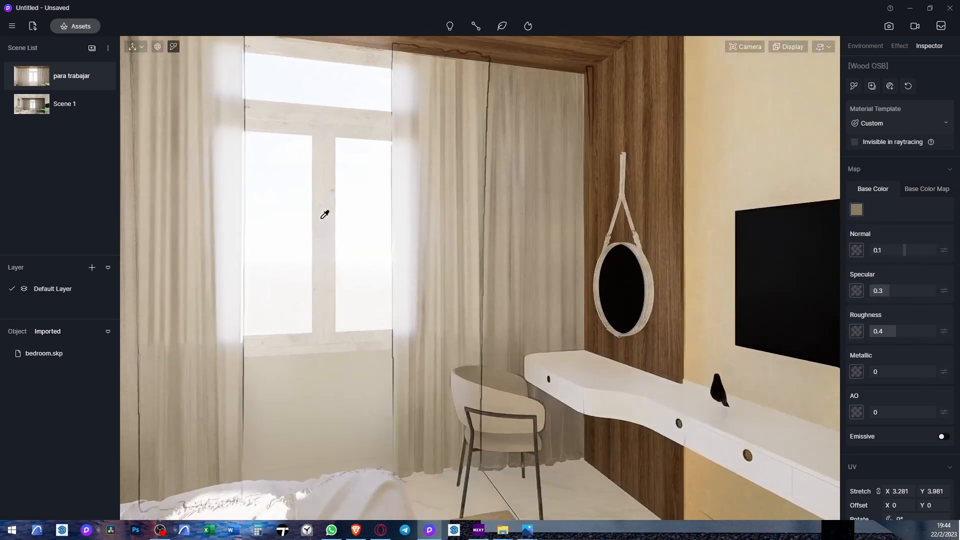
pyautogui.click(321, 122)
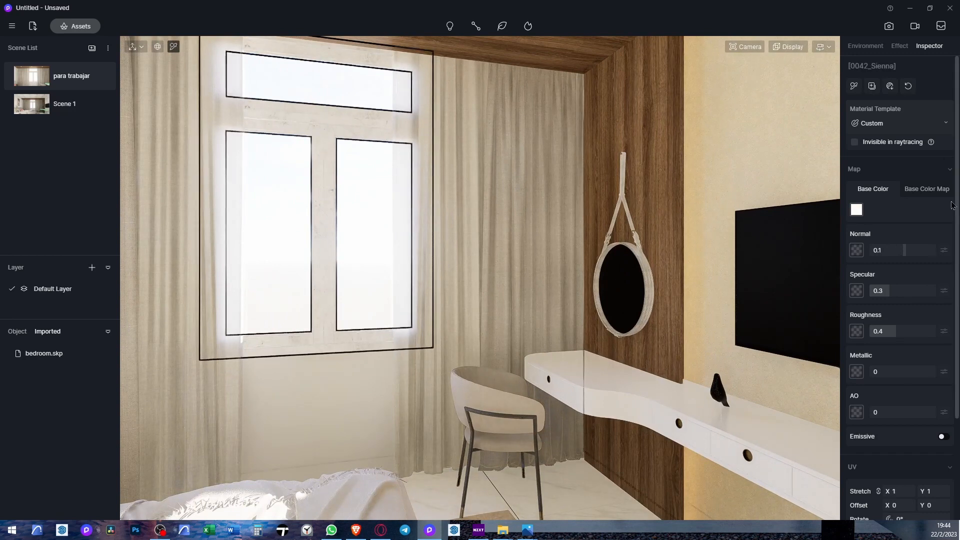
pyautogui.click(926, 188)
pyautogui.click(860, 214)
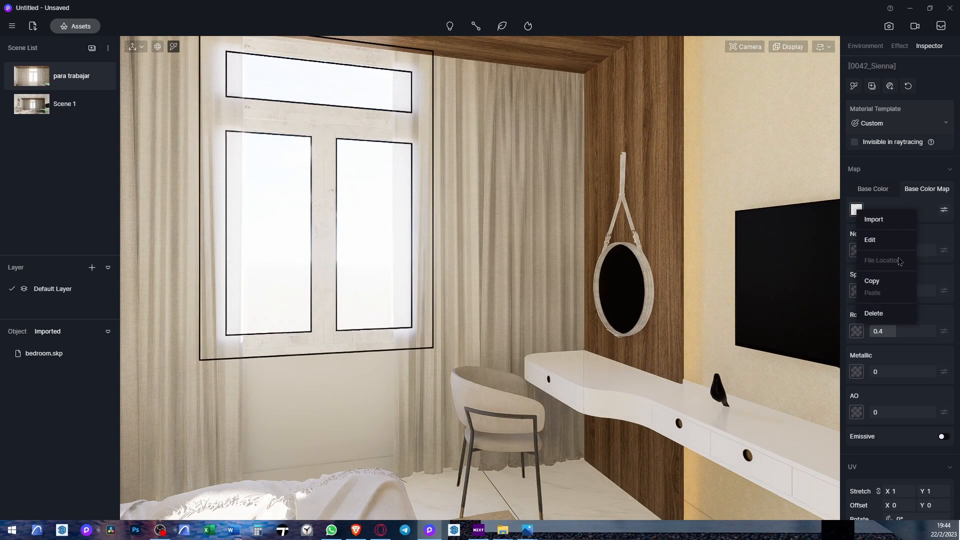
pyautogui.click(880, 313)
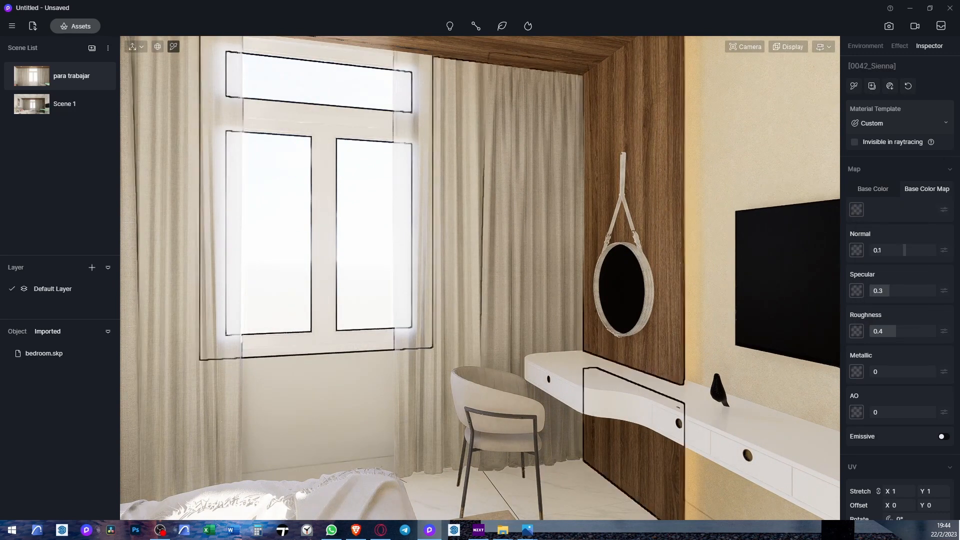
# Set the window frame's base color to a neutral grey with HSV 0, 0, 71
pyautogui.click(875, 189)
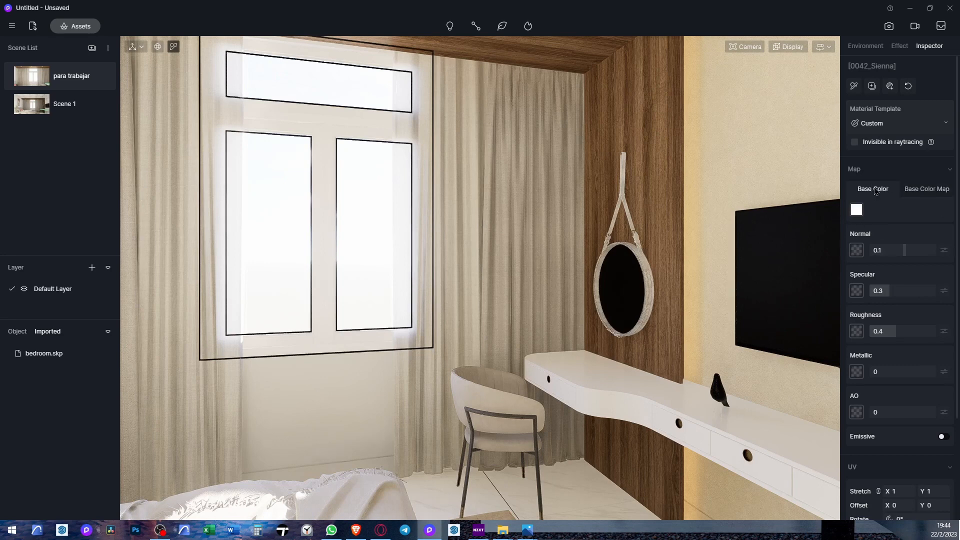
pyautogui.click(857, 211)
pyautogui.moveTo(852, 250); pyautogui.dragTo(849, 264)
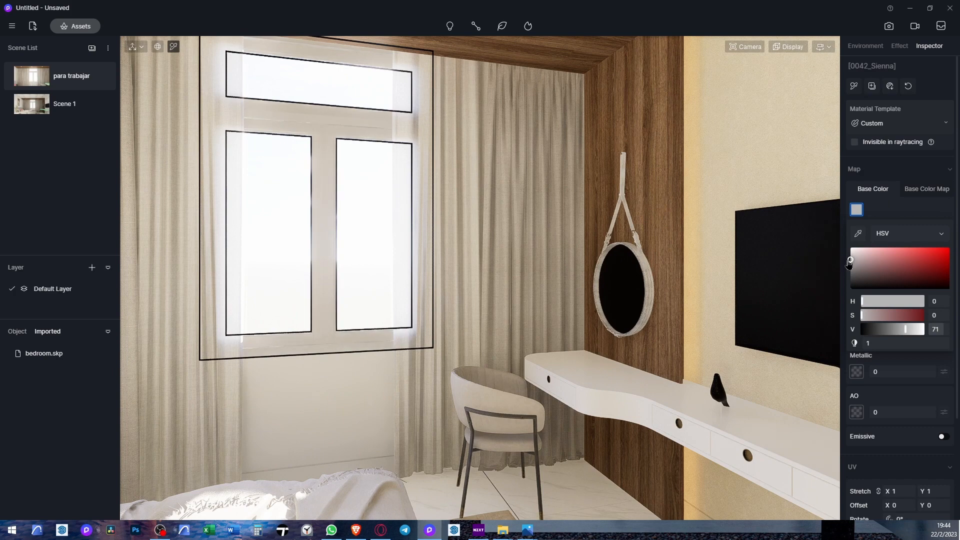
# Select the black material of the bird figurine on the floating desk and set its roughness to 0.09
pyautogui.moveTo(387, 351); pyautogui.dragTo(547, 420, button='right')
pyautogui.press('w')
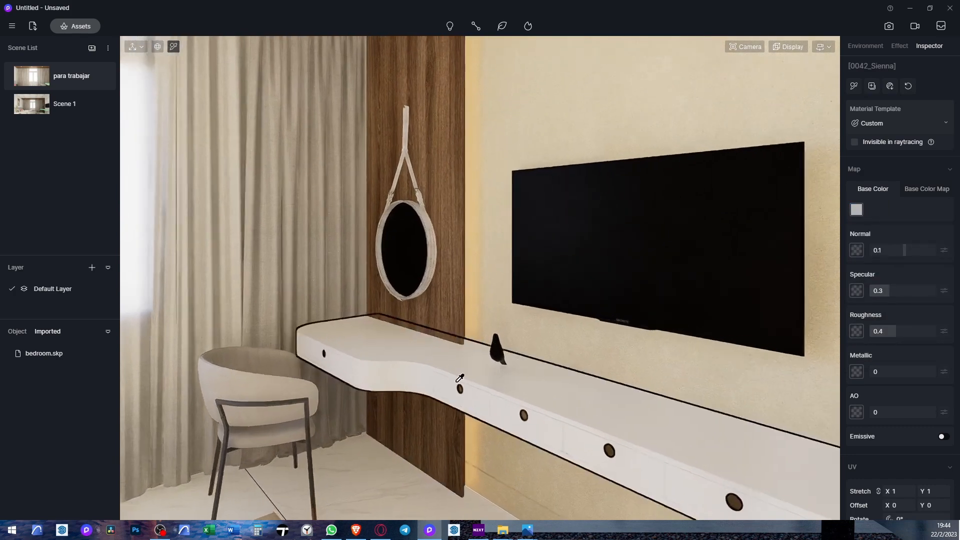
pyautogui.press('q')
pyautogui.press('w')
pyautogui.press('q')
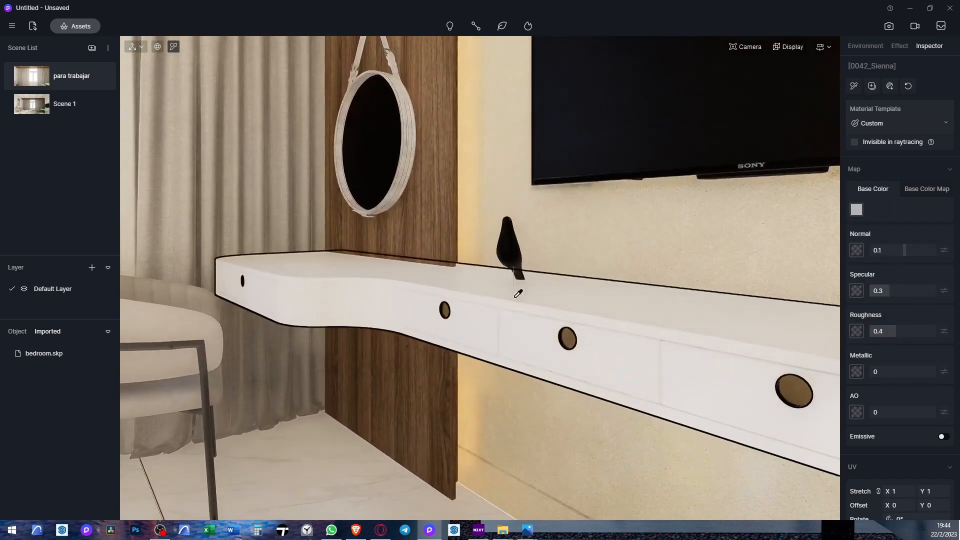
pyautogui.press('w')
pyautogui.click(521, 258)
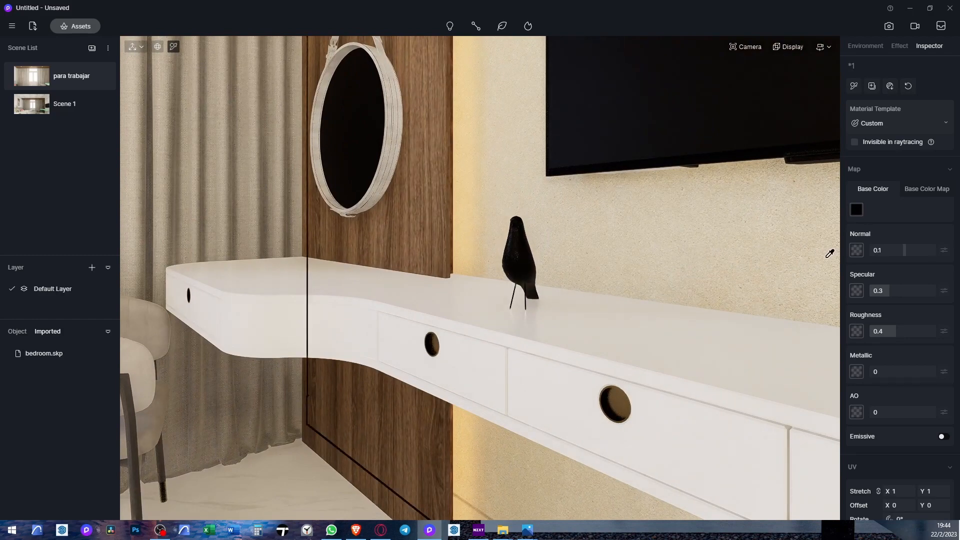
pyautogui.click(880, 331)
pyautogui.write('0.09')
pyautogui.press('Return')
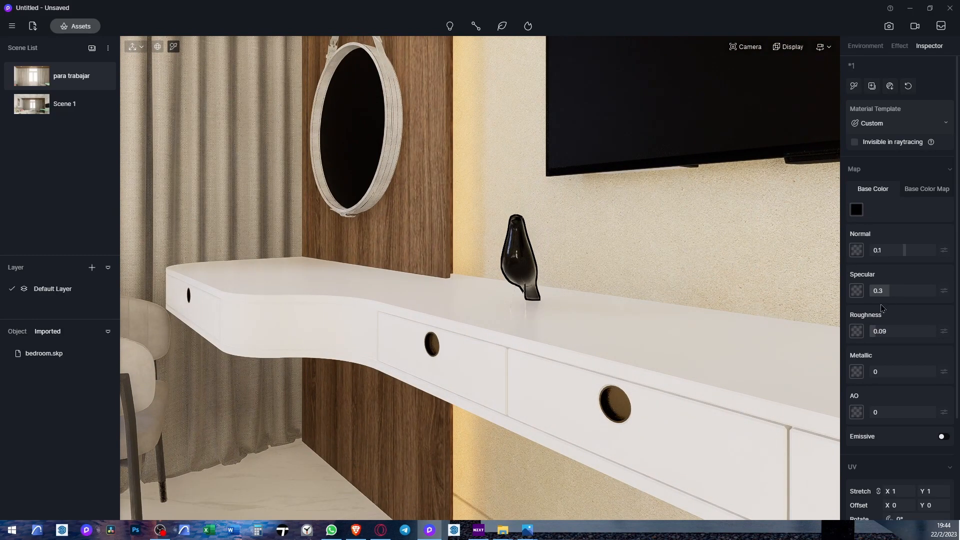
# Select the desk chair's dark frame material and raise its metallic value to 0.16
pyautogui.press('a')
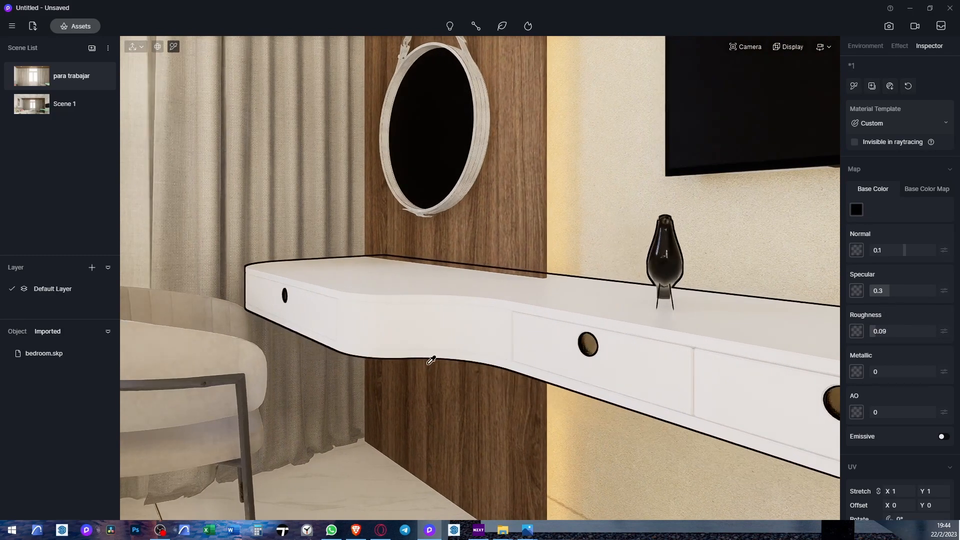
pyautogui.press('a')
pyautogui.click(372, 380)
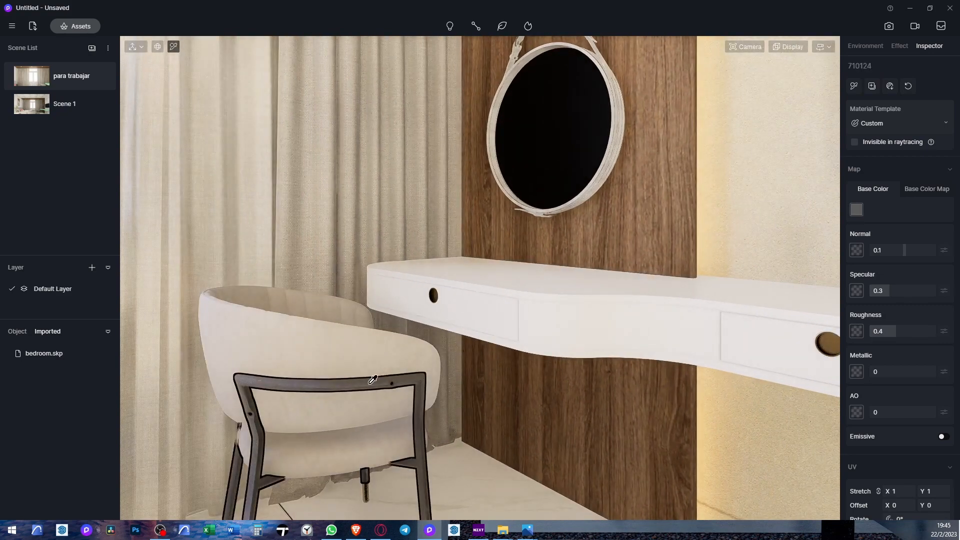
pyautogui.click(881, 371)
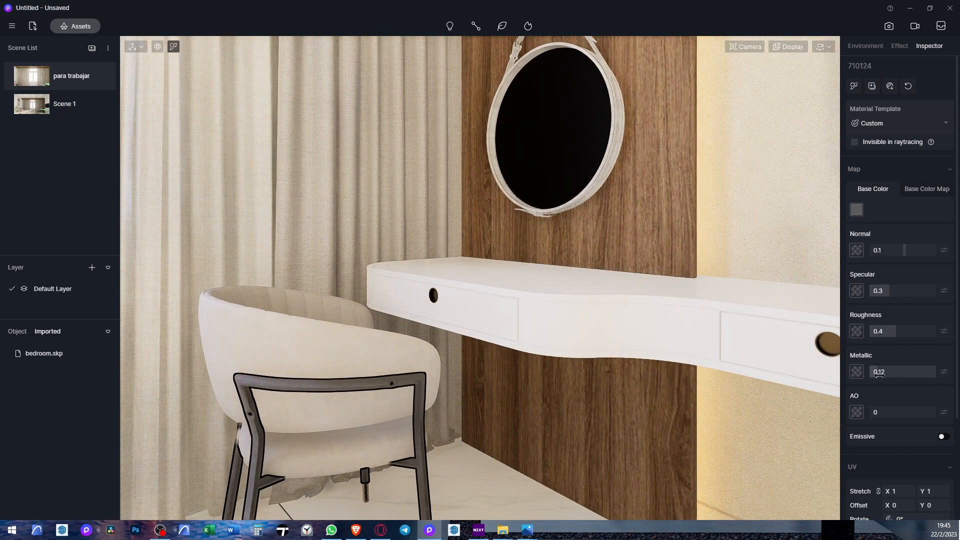
pyautogui.moveTo(540, 370); pyautogui.dragTo(448, 480, button='right')
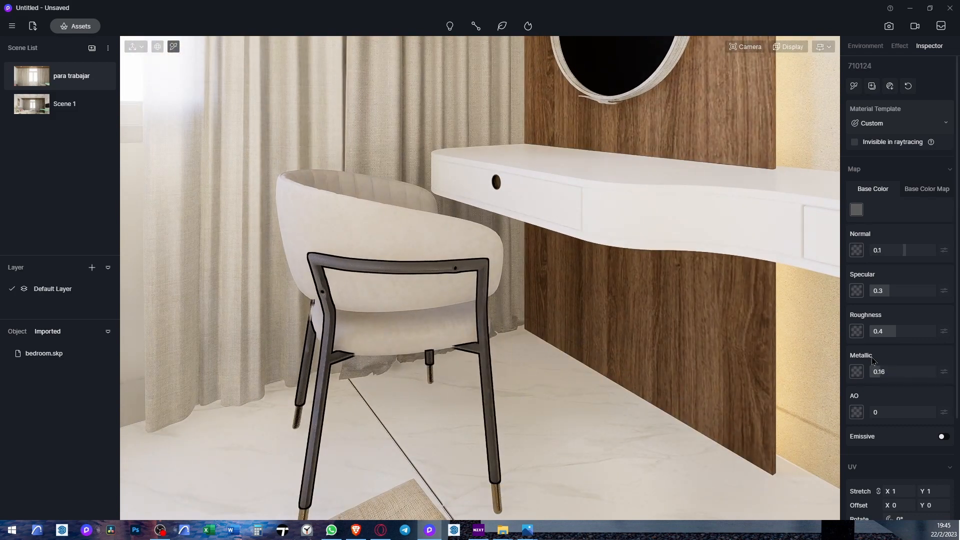
# Select the round mirror's gubi_leath frame material and copy its base color map
pyautogui.moveTo(616, 306); pyautogui.dragTo(624, 129, button='right')
pyautogui.click(575, 134)
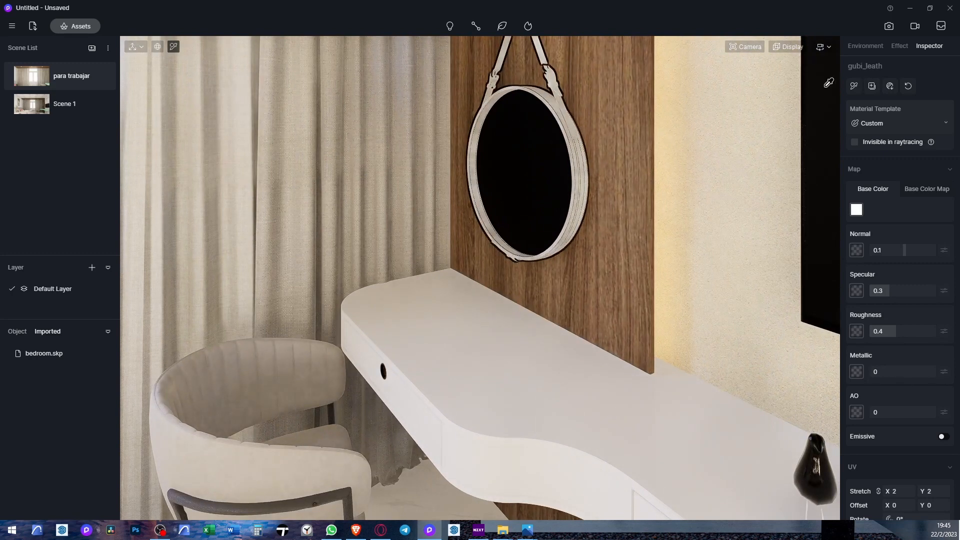
pyautogui.click(920, 193)
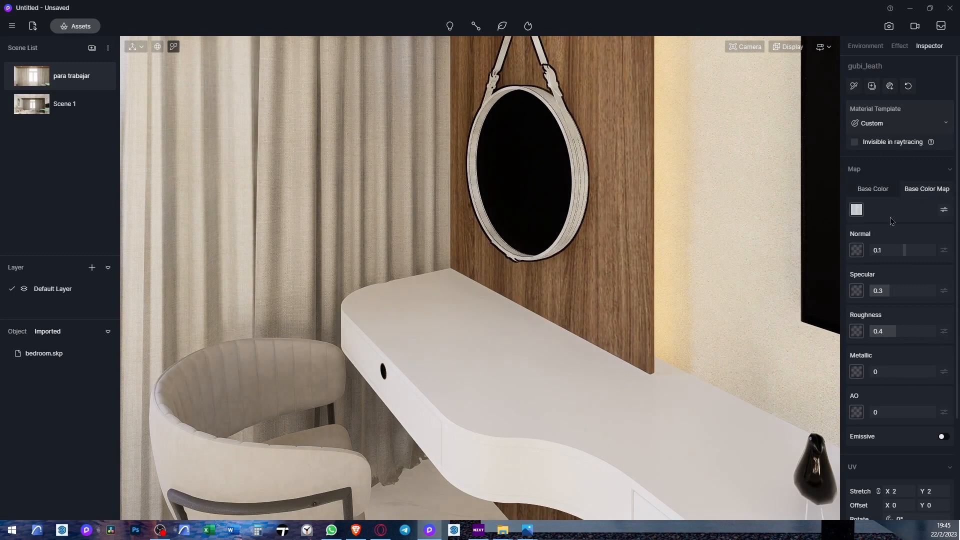
pyautogui.click(856, 211)
pyautogui.click(870, 279)
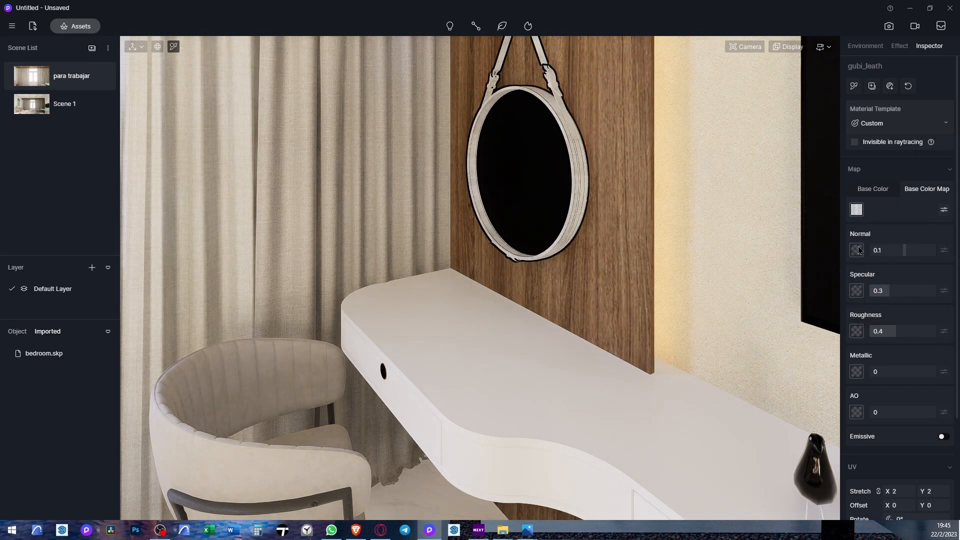
# Paste the copied map into the mirror frame material's specular and roughness slots, and invert the roughness map
pyautogui.click(857, 250)
pyautogui.click(854, 296)
pyautogui.click(877, 375)
pyautogui.click(857, 331)
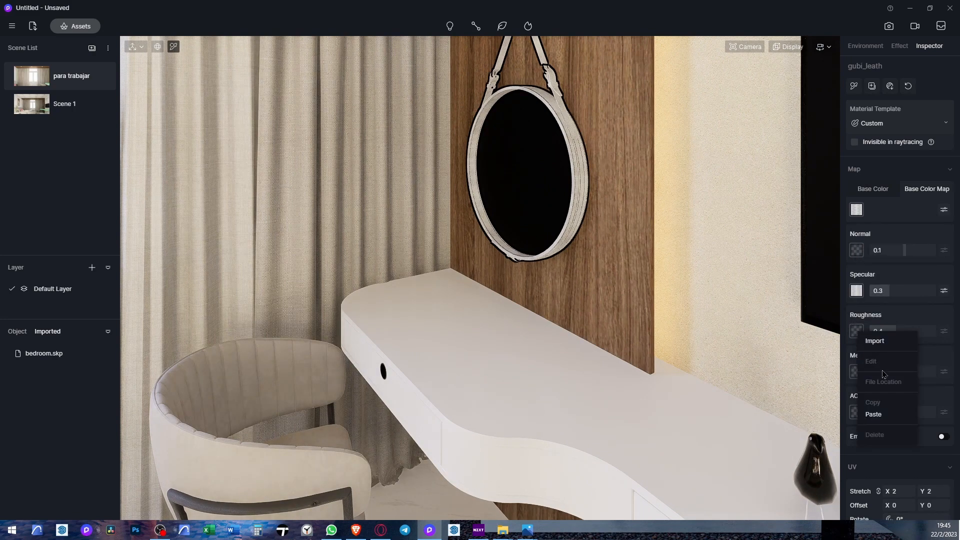
pyautogui.click(874, 415)
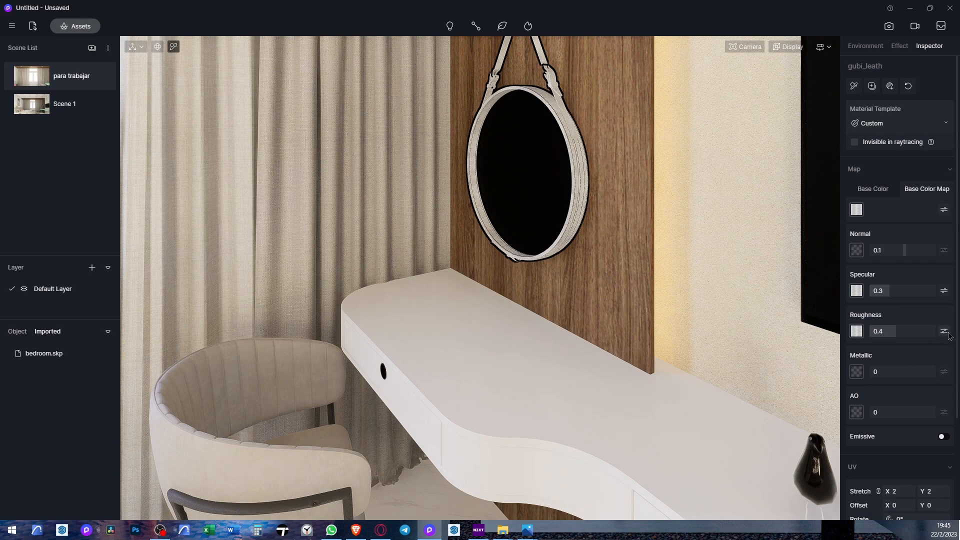
pyautogui.click(944, 331)
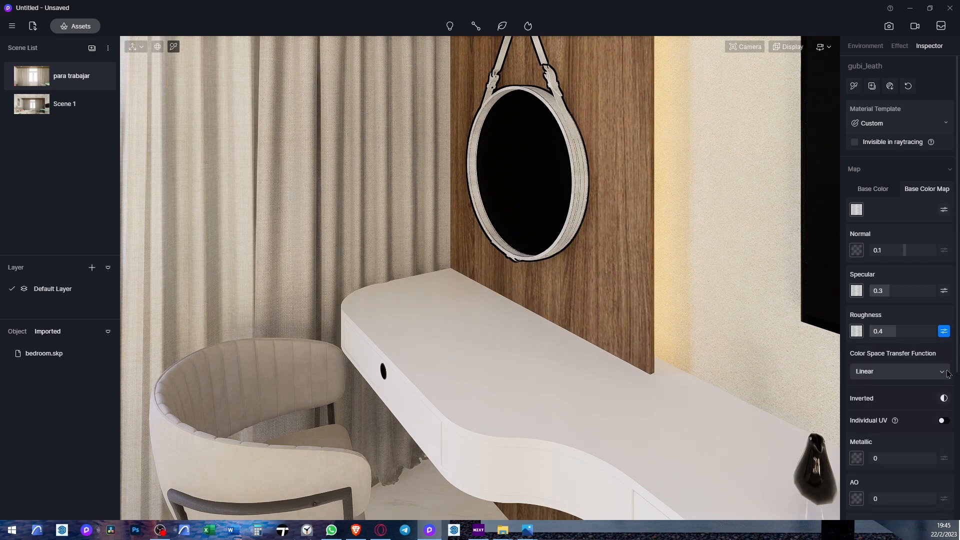
pyautogui.click(945, 398)
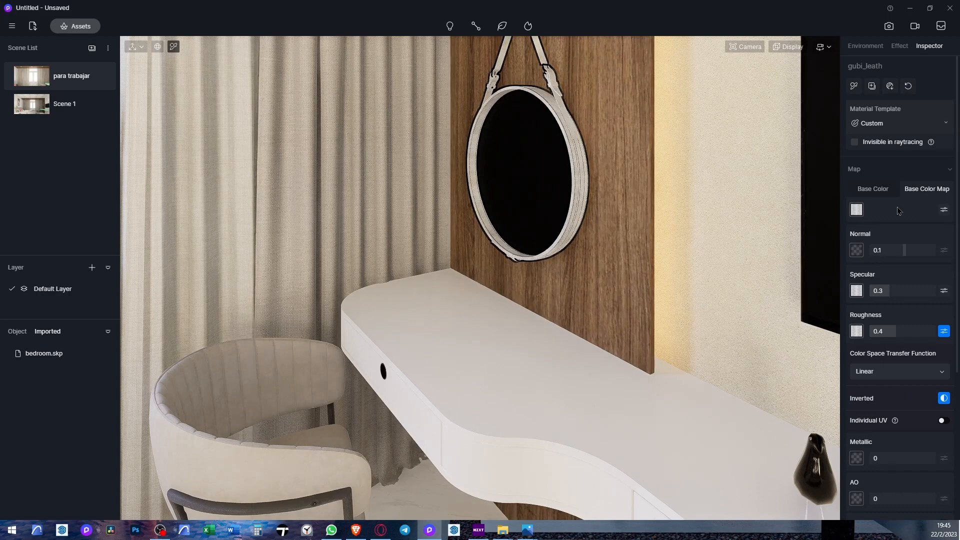
# Replace the mirror frame's base color map with the brown leather image 3d66Model-1201083-files-2
pyautogui.click(860, 253)
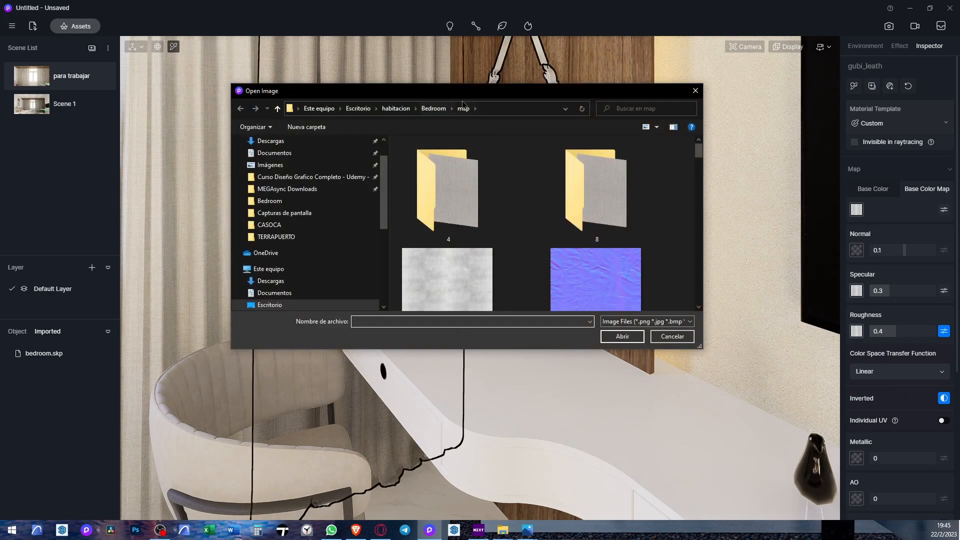
pyautogui.moveTo(699, 345); pyautogui.dragTo(772, 500)
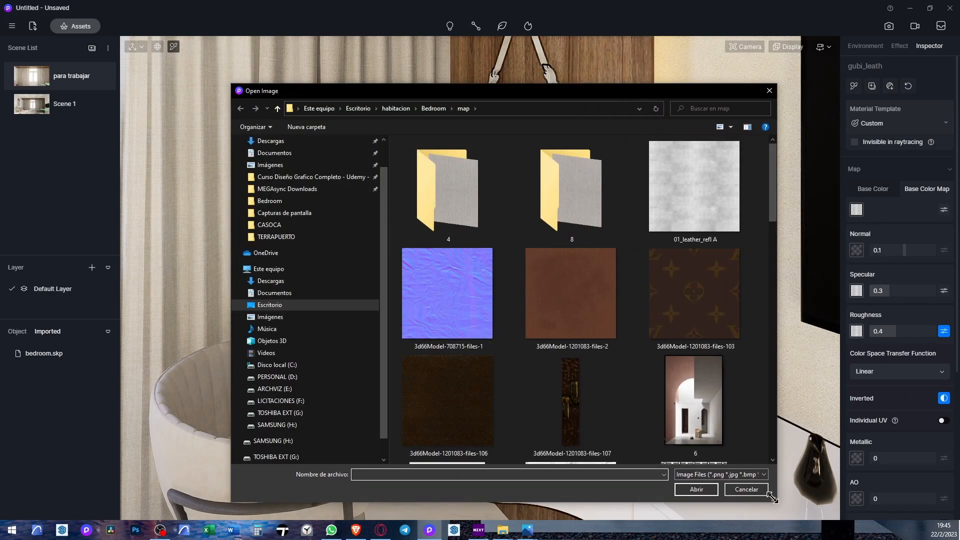
pyautogui.click(586, 313)
pyautogui.click(695, 490)
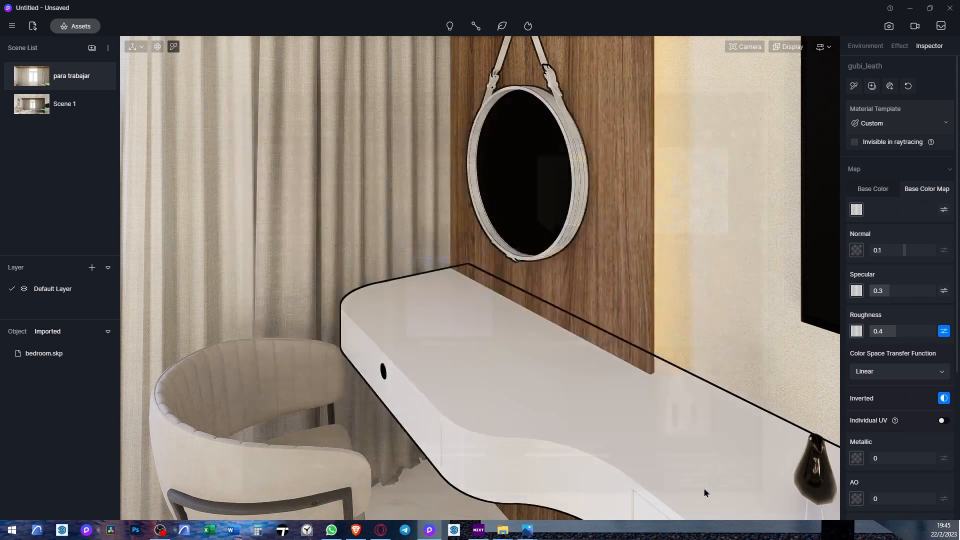
pyautogui.scroll(5, 569, 122)
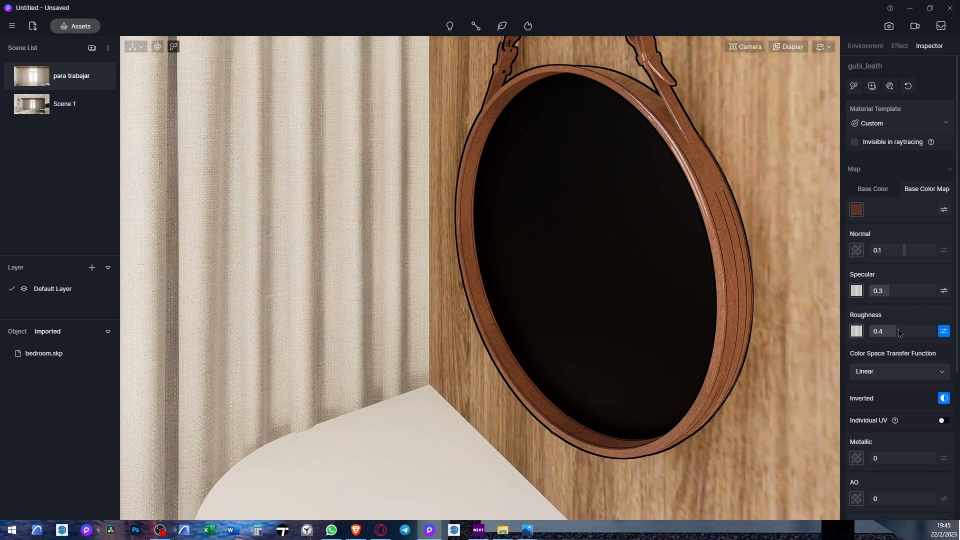
# Set the leather frame material's roughness to 0.49 and specular to 0.16, and check the leather grain up close
pyautogui.moveTo(898, 333); pyautogui.dragTo(902, 335)
pyautogui.moveTo(890, 294); pyautogui.dragTo(884, 295)
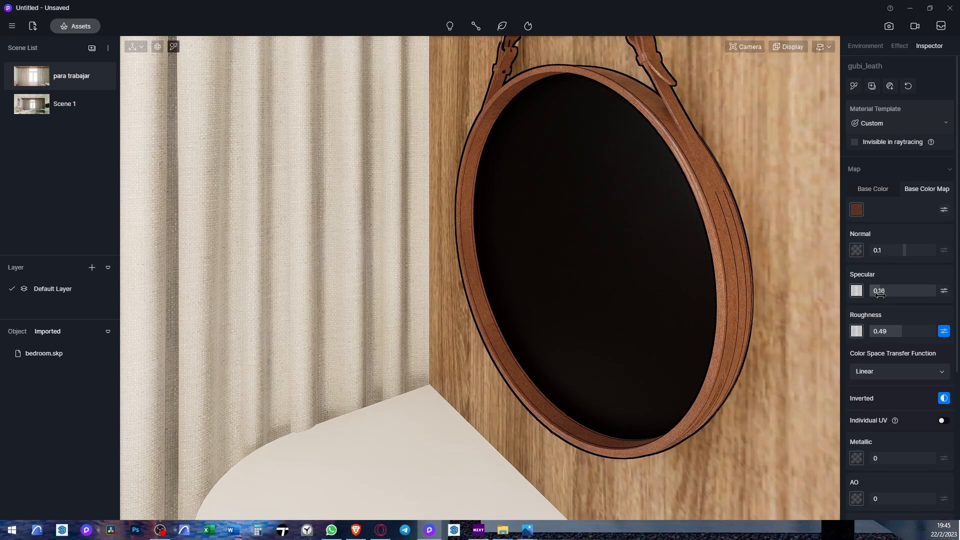
pyautogui.scroll(3, 695, 250)
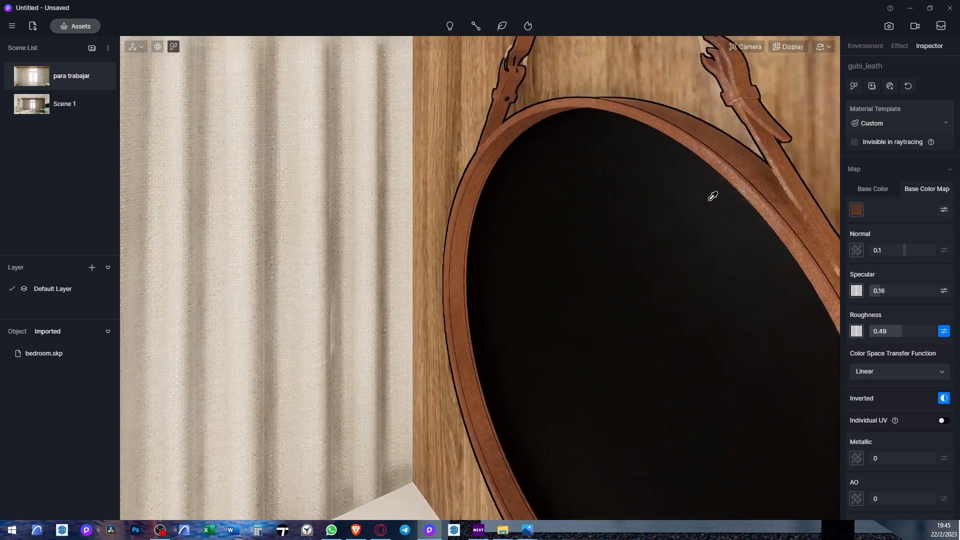
pyautogui.moveTo(713, 196); pyautogui.dragTo(450, 243, button='middle')
pyautogui.scroll(2, 489, 243)
pyautogui.press('q')
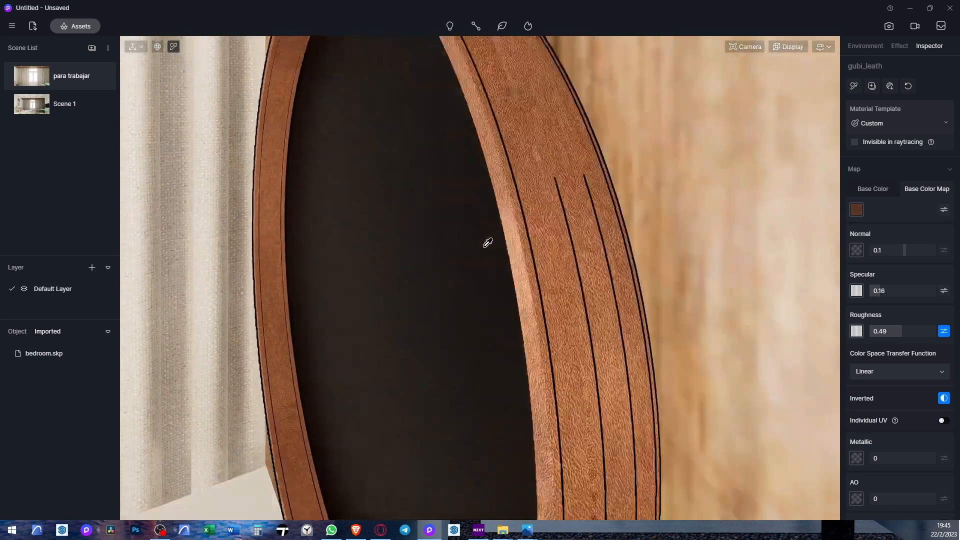
pyautogui.scroll(-3, 489, 241)
pyautogui.scroll(-1, 524, 188)
pyautogui.press('e')
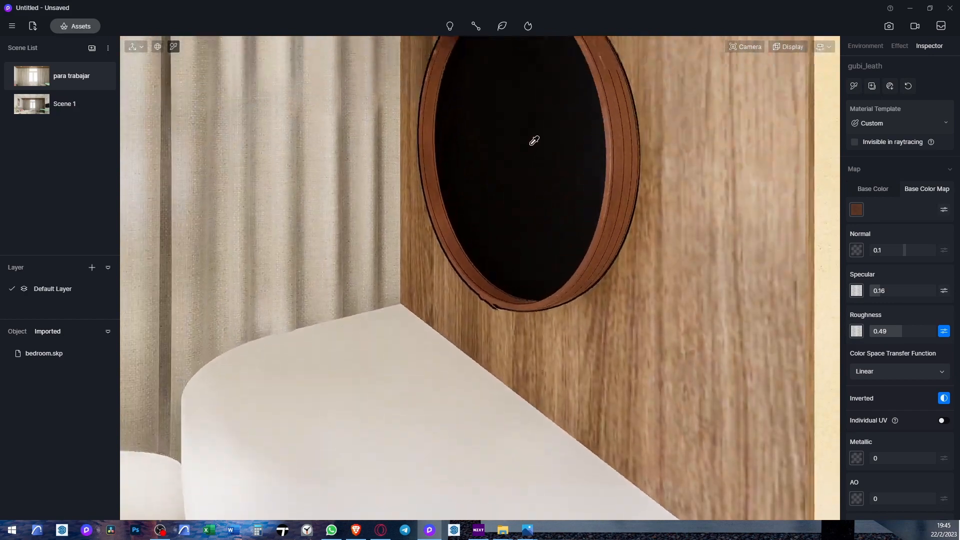
# Select the round mirror's black guongsoi glass material and apply the Mirror material from the online Metal library to it
pyautogui.click(534, 141)
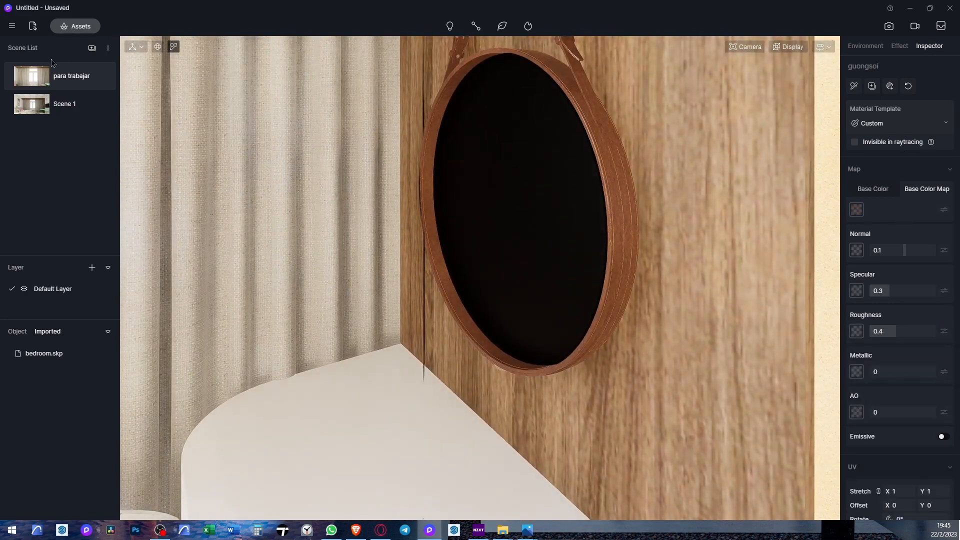
pyautogui.click(75, 26)
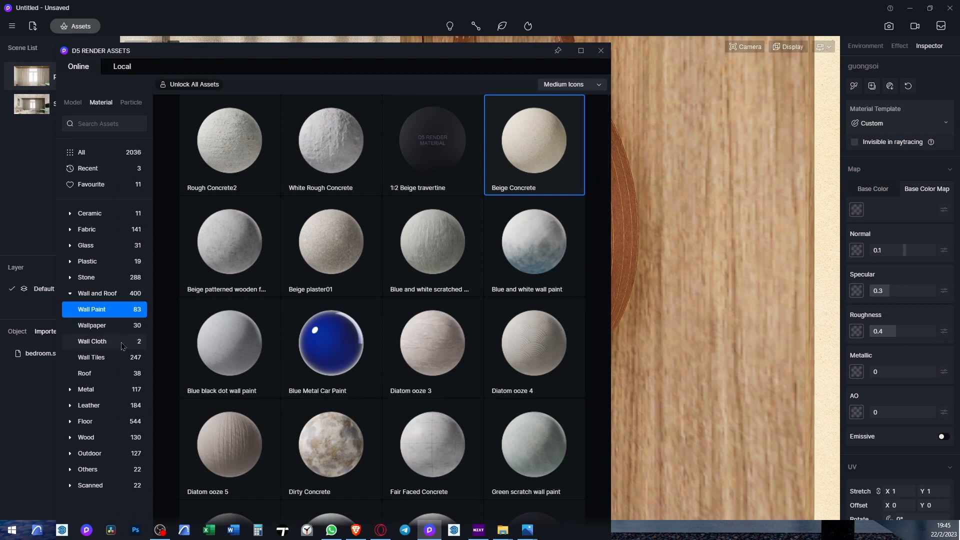
pyautogui.click(93, 390)
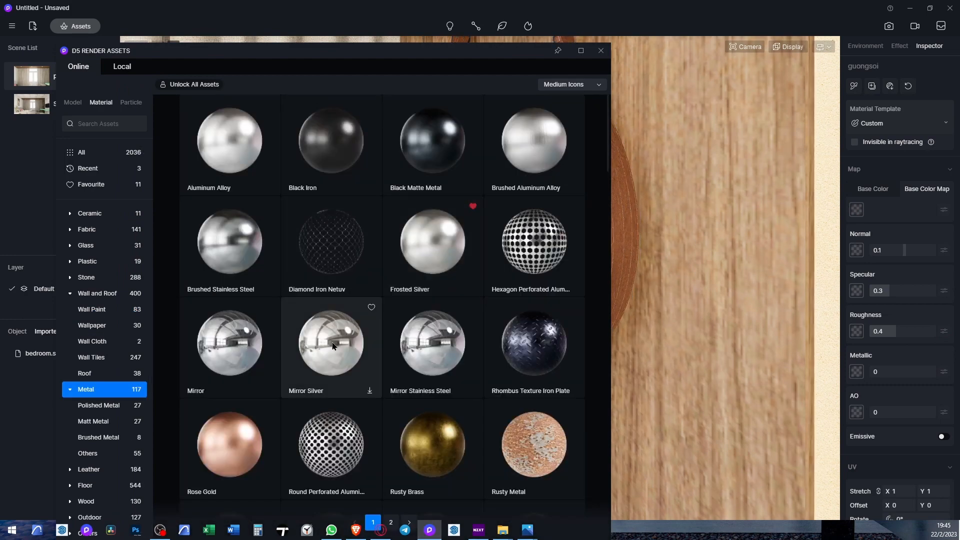
pyautogui.scroll(-1, 340, 350)
pyautogui.click(232, 320)
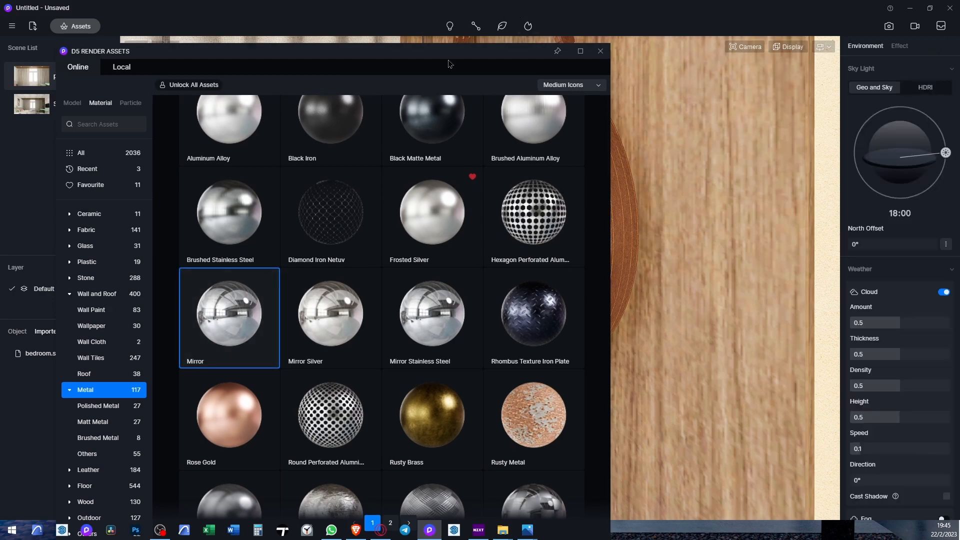
pyautogui.moveTo(230, 315); pyautogui.dragTo(482, 378)
pyautogui.rightClick(482, 378)
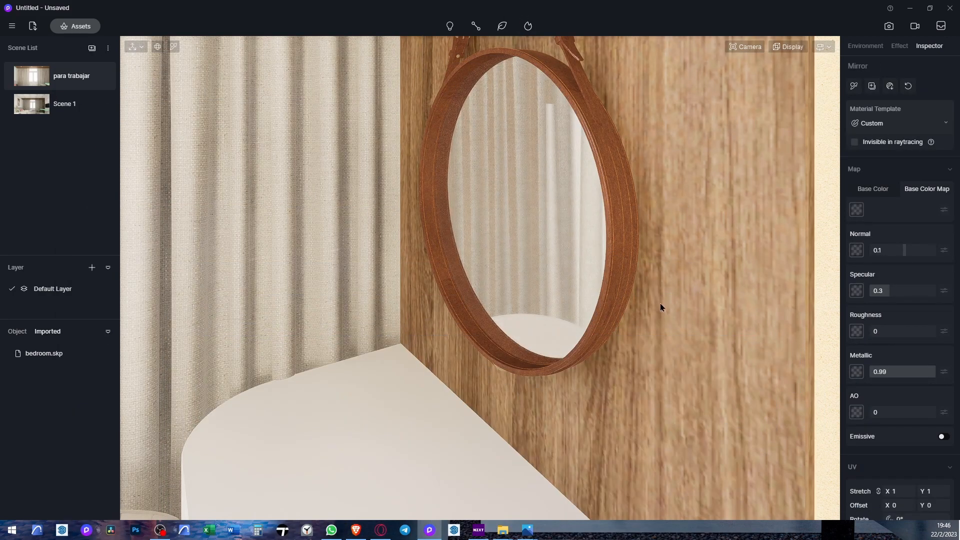
# Switch to the Scene 1 view and compare the bedroom's overall look with the reference image in the photo viewer
pyautogui.scroll(-5, 660, 302)
pyautogui.moveTo(656, 281); pyautogui.dragTo(378, 431, button='right')
pyautogui.press('a')
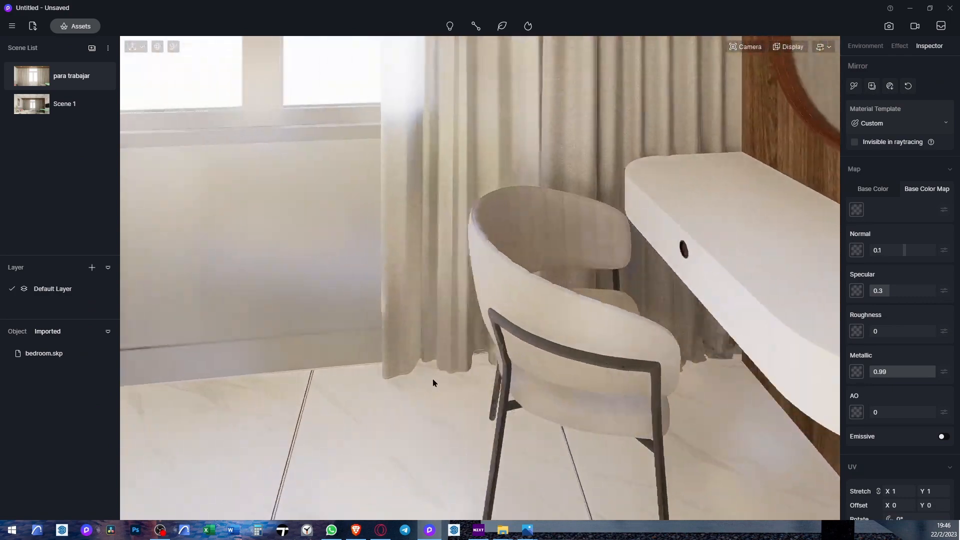
pyautogui.click(57, 105)
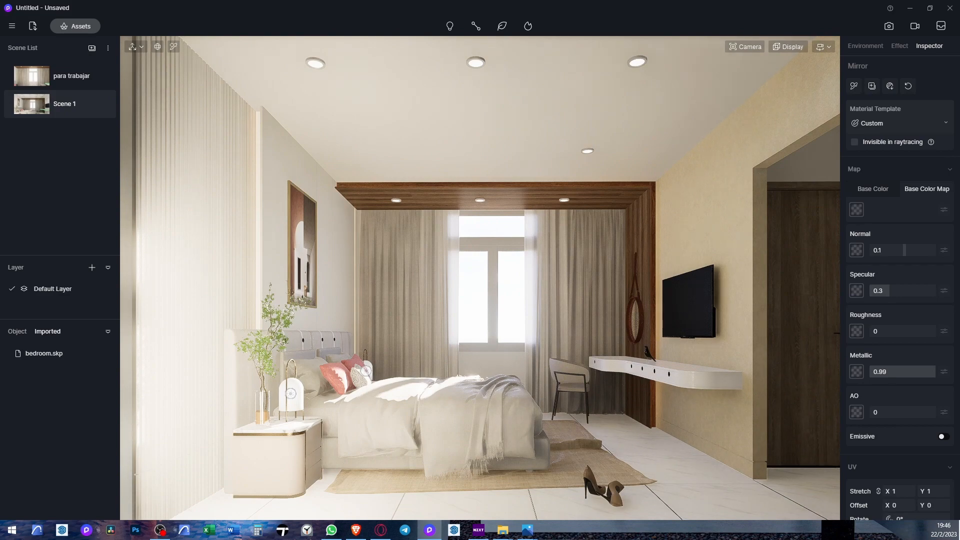
pyautogui.hotkey('alt', 'Tab')
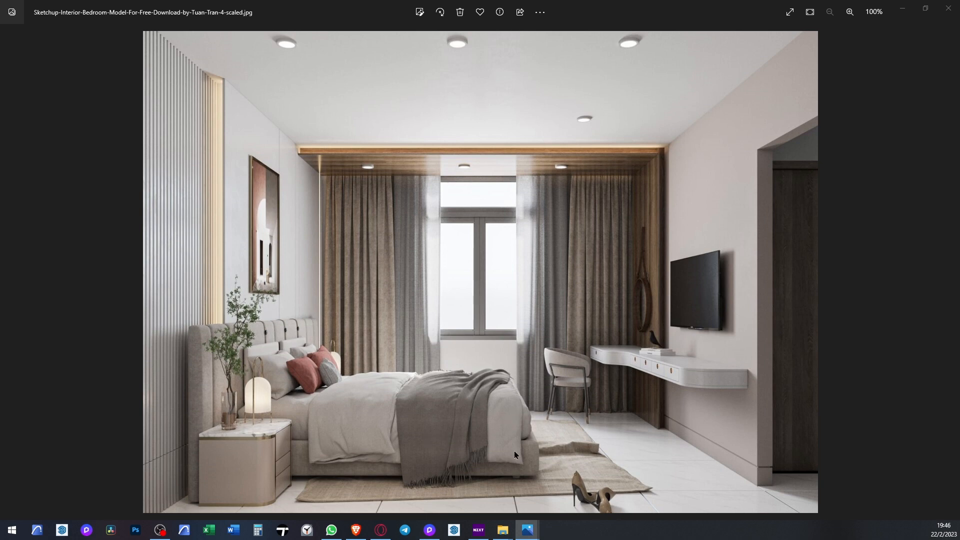
pyautogui.click(905, 10)
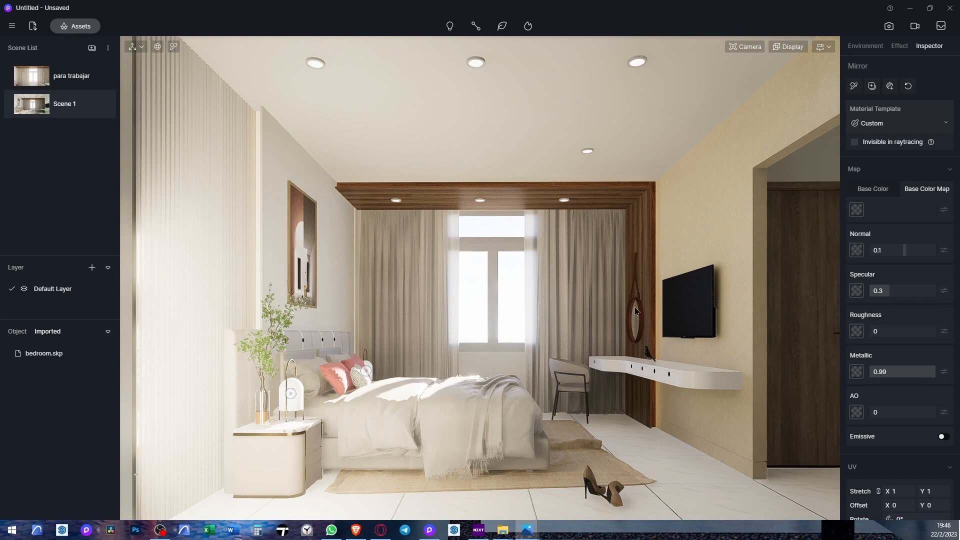
# Set the Geo and Sky north offset to -16° and the sun disk radius to 8
pyautogui.click(857, 44)
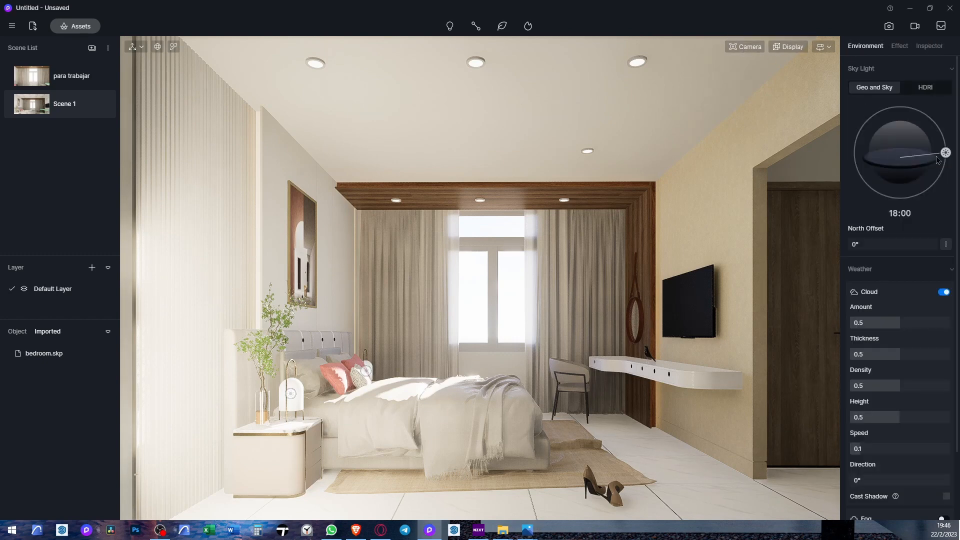
pyautogui.click(946, 246)
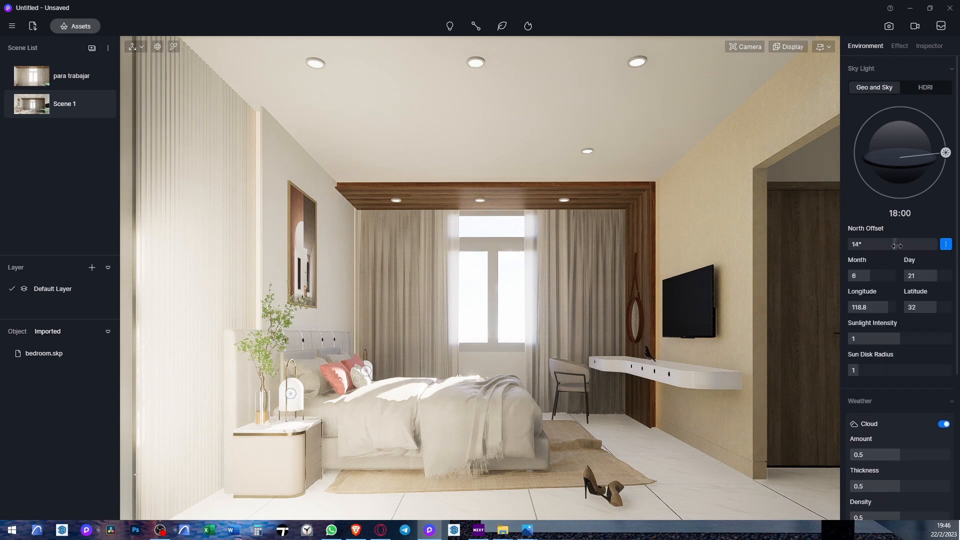
pyautogui.moveTo(897, 246); pyautogui.dragTo(889, 246)
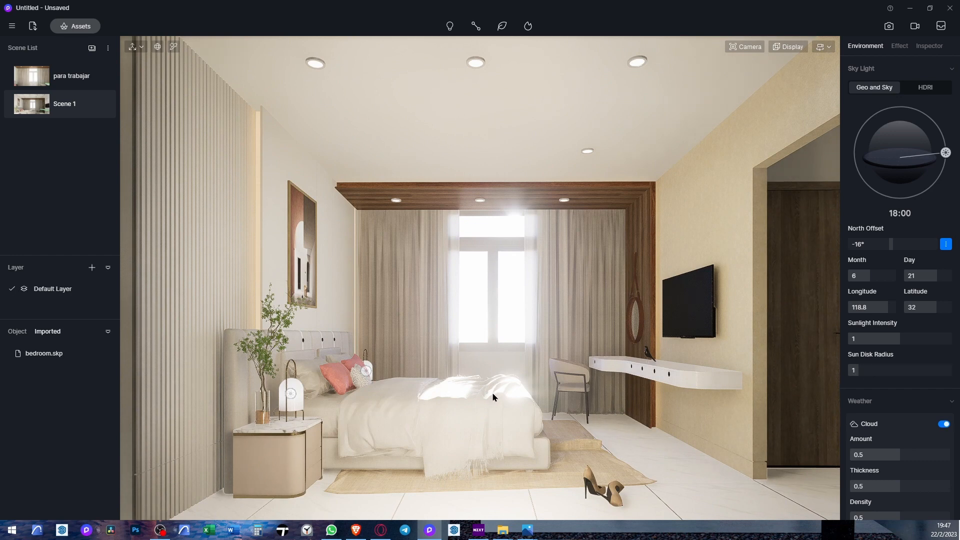
pyautogui.moveTo(868, 373); pyautogui.dragTo(931, 372)
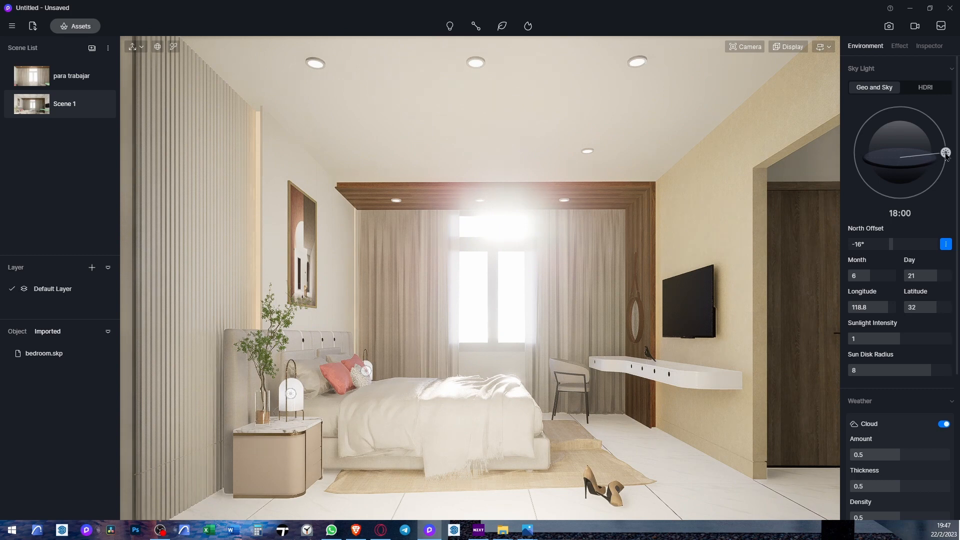
# Set the sun's time of day to 15:15 and the north offset to -4°
pyautogui.moveTo(946, 153); pyautogui.dragTo(942, 131)
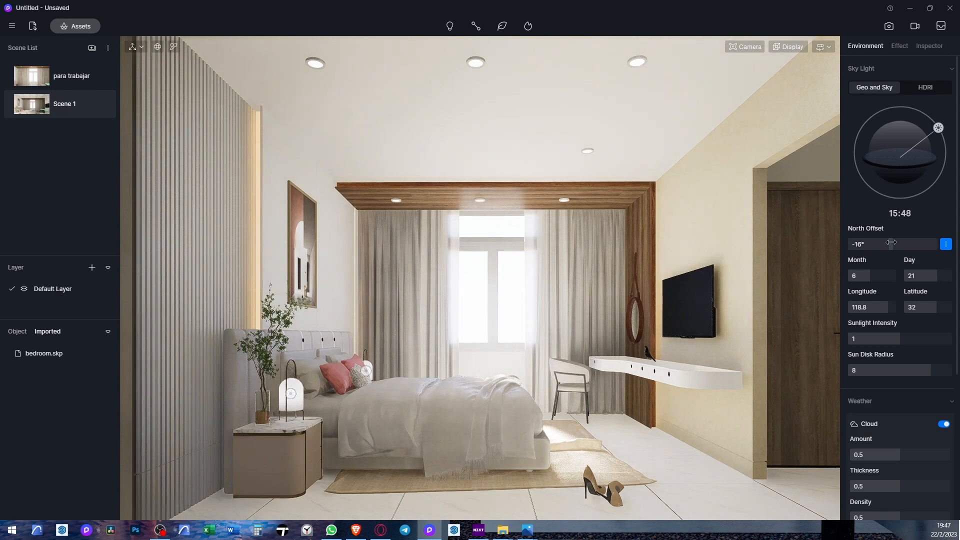
pyautogui.moveTo(891, 243); pyautogui.dragTo(892, 242)
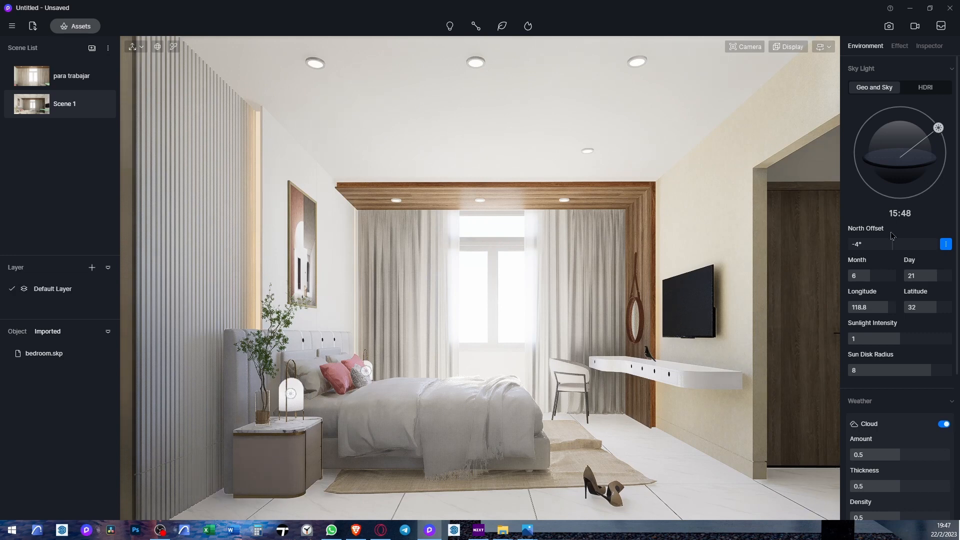
pyautogui.doubleClick(907, 214)
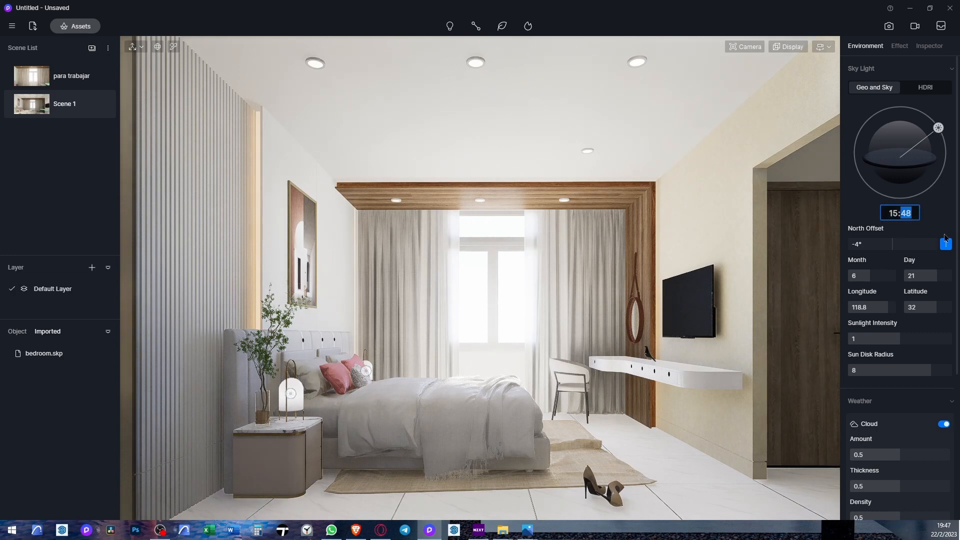
pyautogui.write('15')
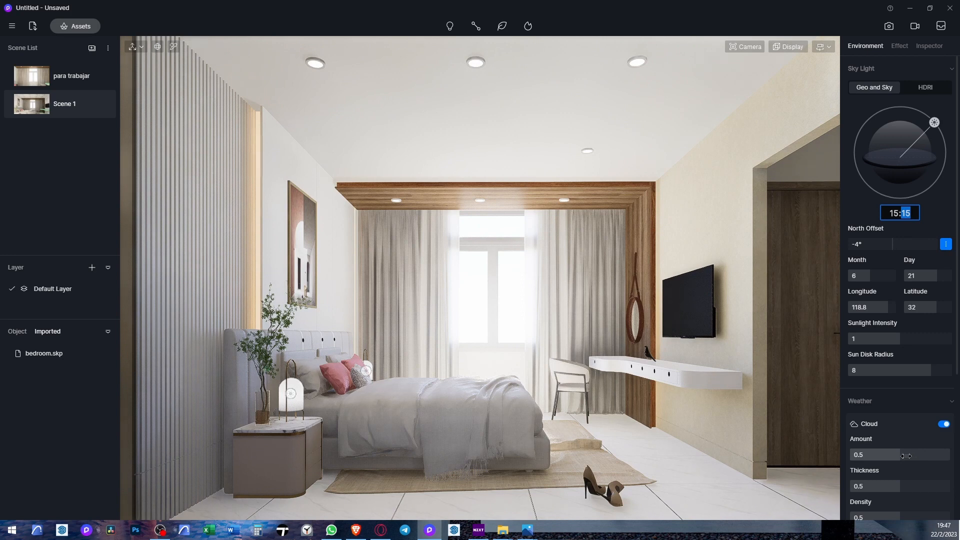
# Set the cloud amount to 0.96, its thickness, density and height to 1, and its speed to 0
pyautogui.moveTo(906, 456); pyautogui.dragTo(947, 456)
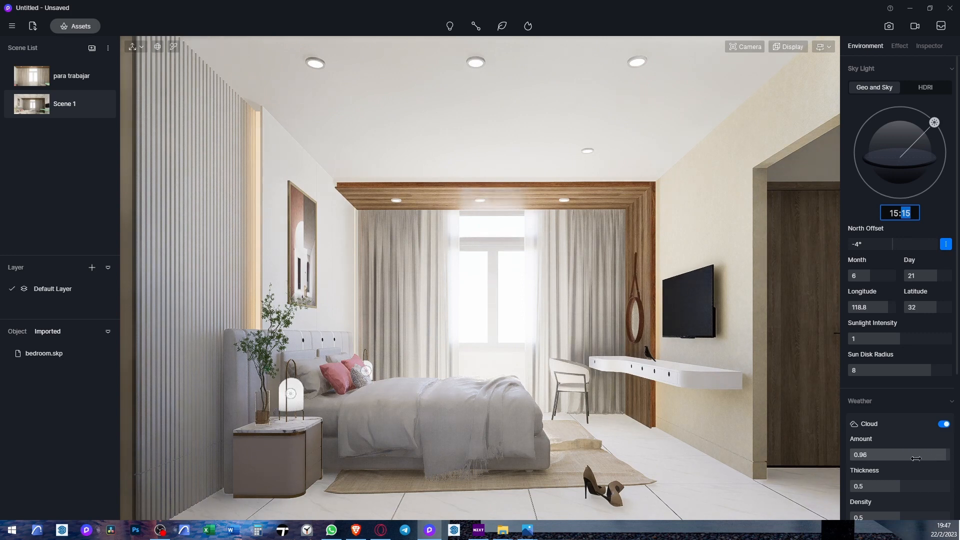
pyautogui.scroll(-3, 909, 446)
pyautogui.moveTo(903, 398); pyautogui.dragTo(953, 397)
pyautogui.moveTo(906, 428); pyautogui.dragTo(953, 427)
pyautogui.moveTo(900, 459); pyautogui.dragTo(953, 459)
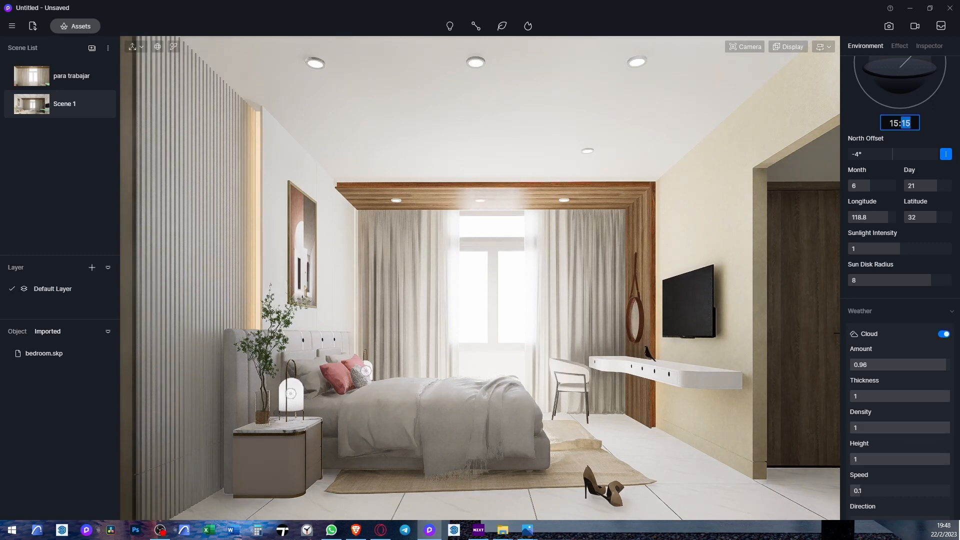
pyautogui.moveTo(906, 490); pyautogui.dragTo(850, 491)
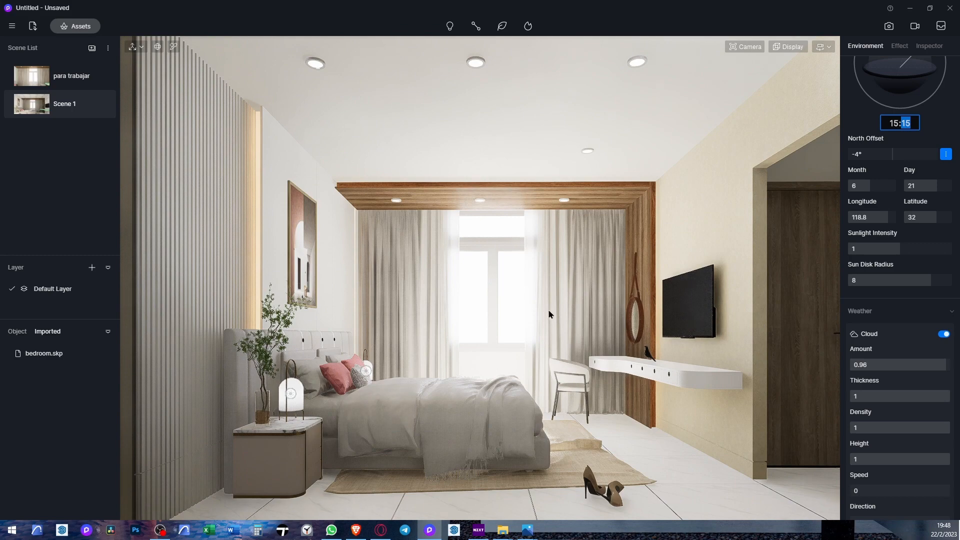
# Check the bedroom view and its camera settings, and save the current view as an additional scene
pyautogui.scroll(-1, 533, 301)
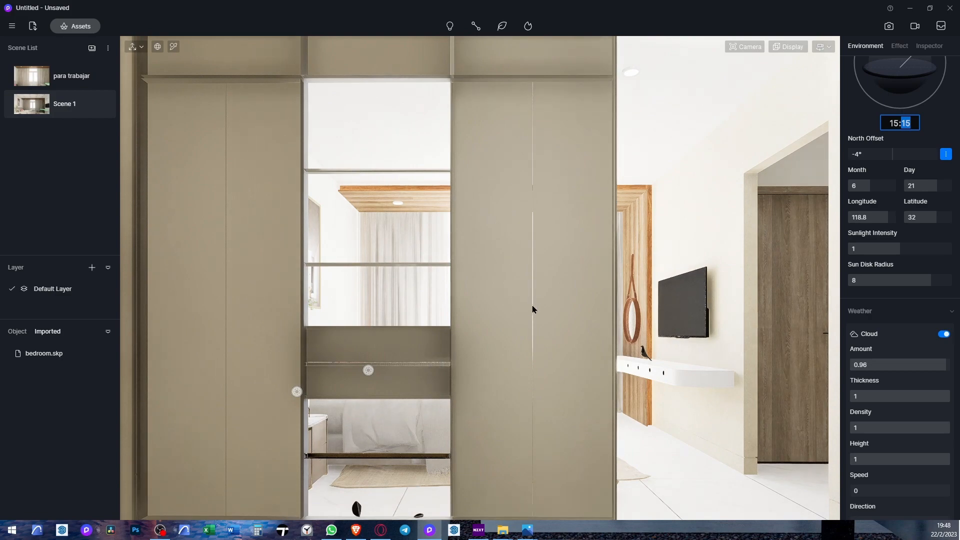
pyautogui.scroll(3, 532, 305)
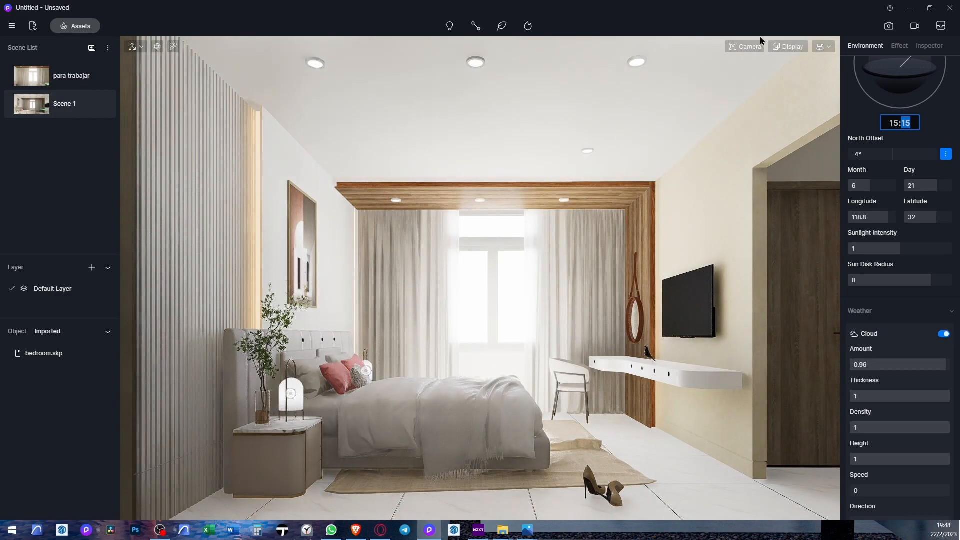
pyautogui.click(745, 46)
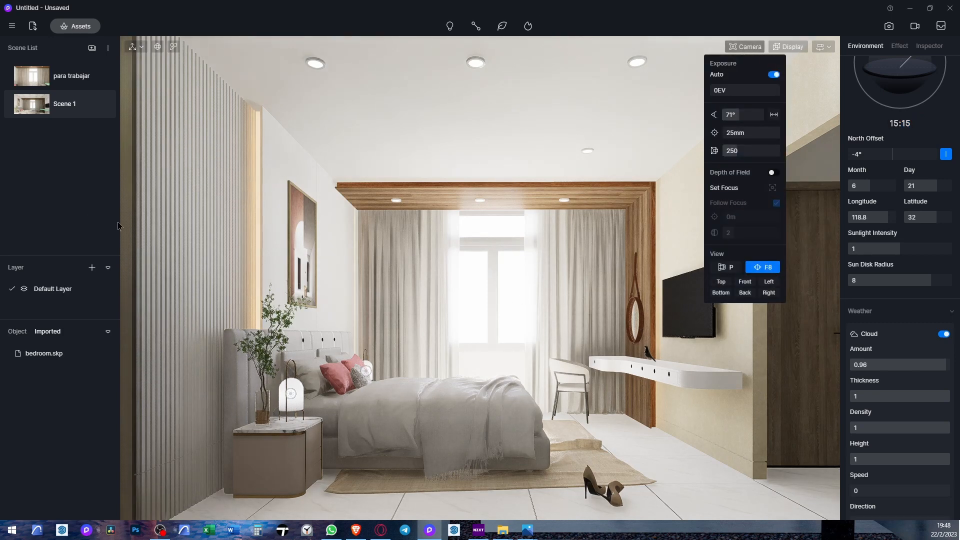
pyautogui.click(92, 49)
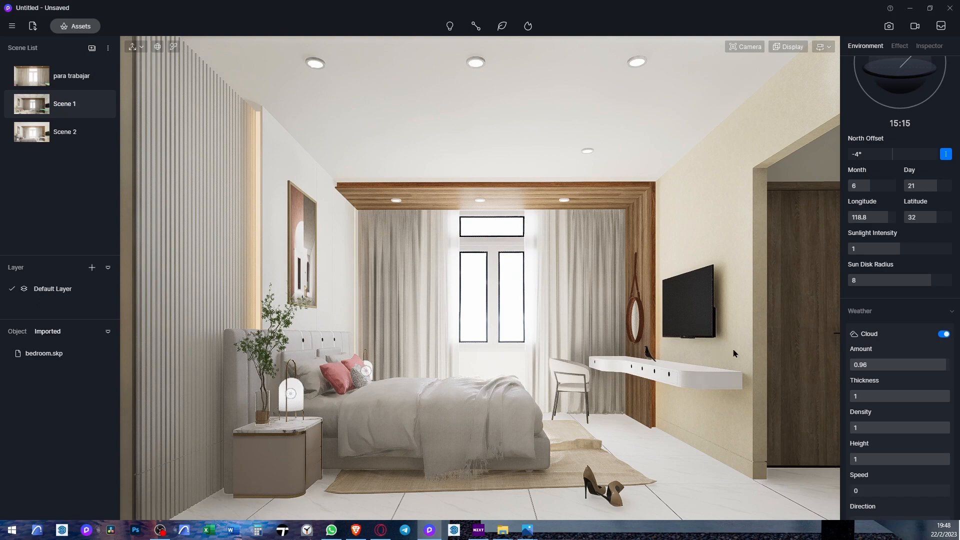
# Sample the wall-mounted TV's Plastic material and set its roughness to 0.2
pyautogui.press('i')
pyautogui.click(686, 310)
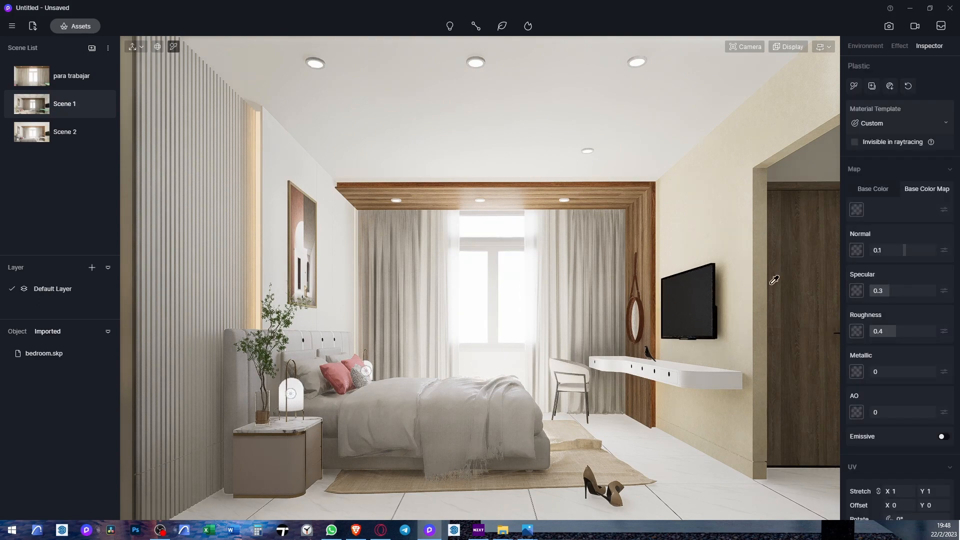
pyautogui.click(882, 332)
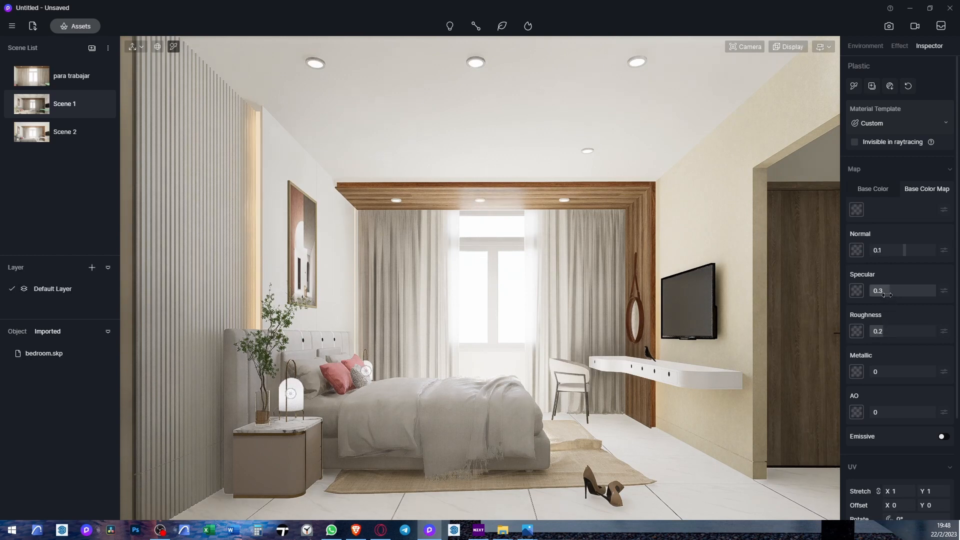
# Compare the render with the reference image and reduce the post-processing bloom to 0.04
pyautogui.click(899, 46)
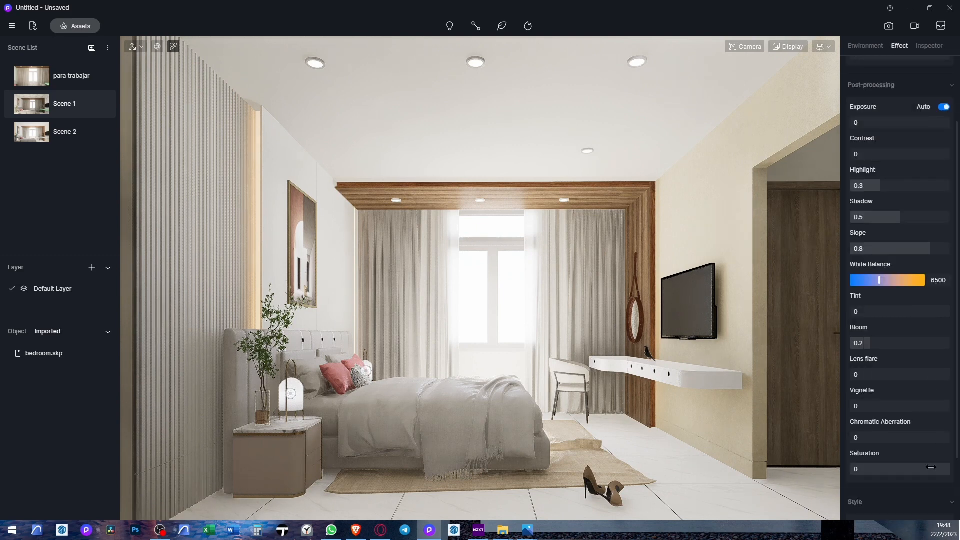
pyautogui.scroll(-1, 926, 461)
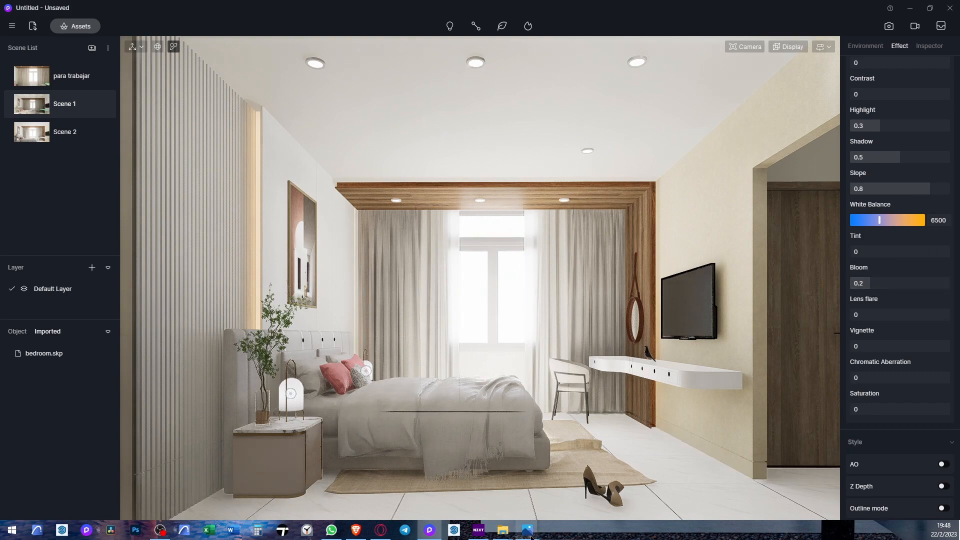
pyautogui.moveTo(530, 534)
pyautogui.click(430, 461)
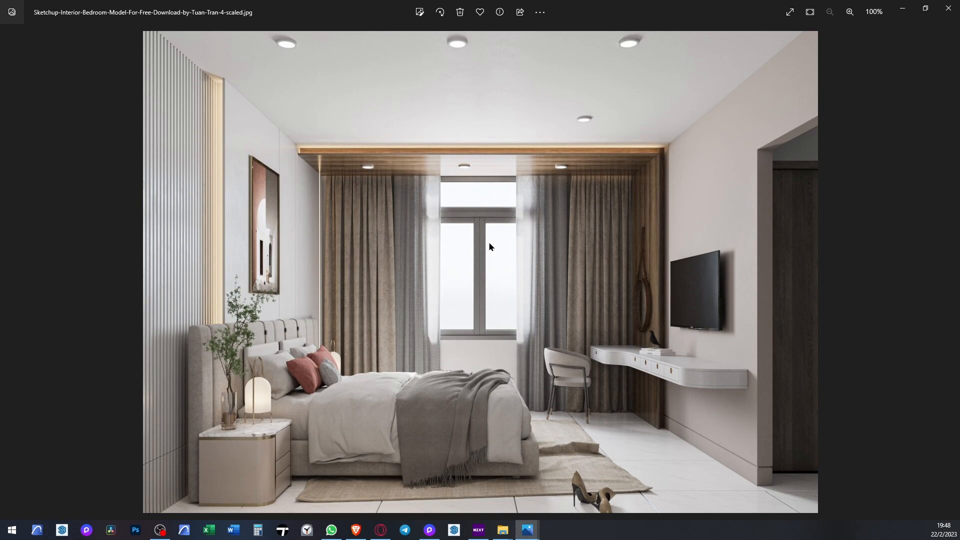
pyautogui.click(903, 8)
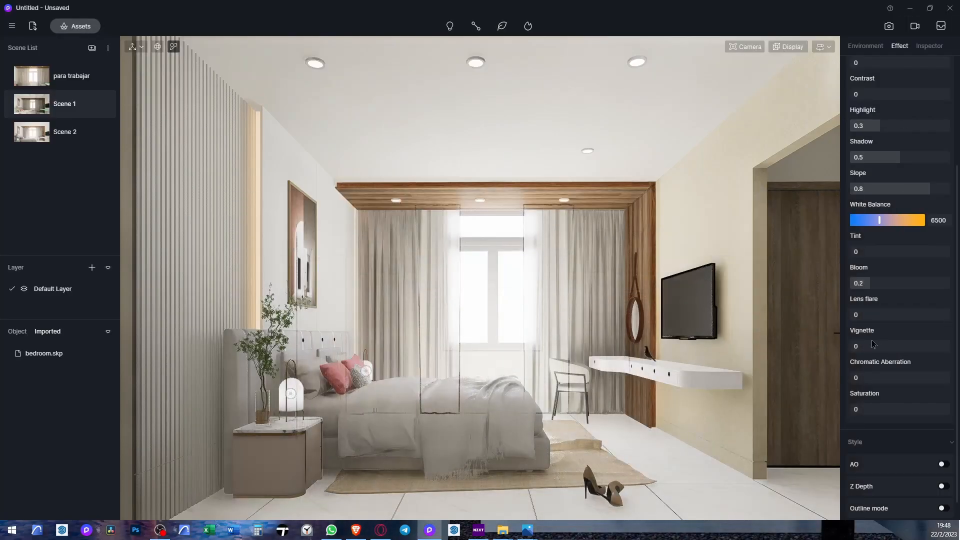
pyautogui.moveTo(867, 285)
pyautogui.mouseDown()
pyautogui.moveTo(846, 295)
pyautogui.moveTo(855, 296)
pyautogui.mouseUp()
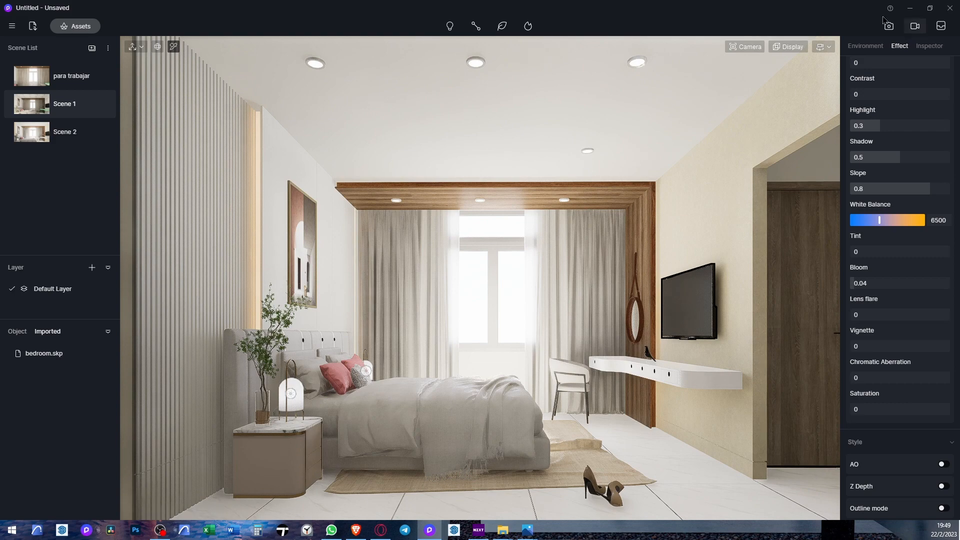
# Turn off the camera's automatic exposure and set the exposure to 0.3 EV
pyautogui.click(747, 49)
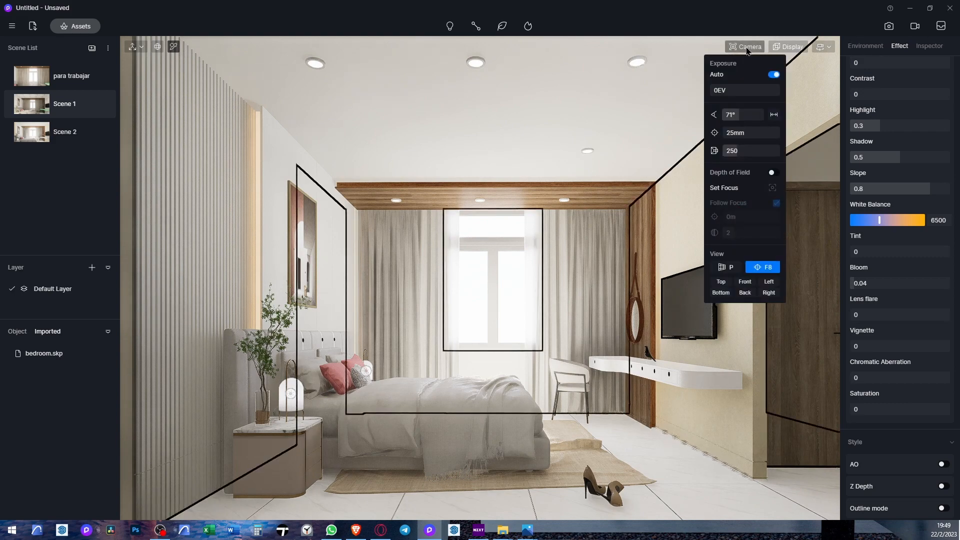
pyautogui.click(773, 75)
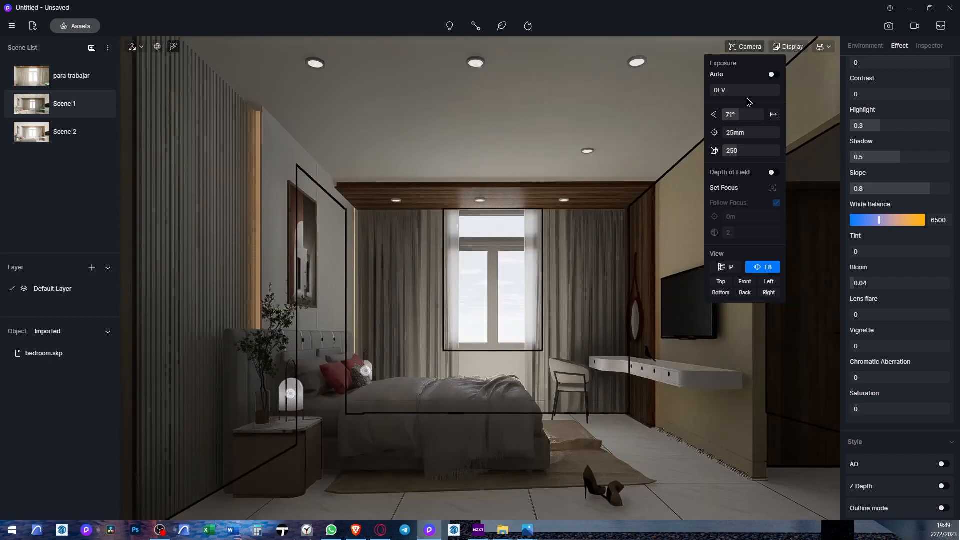
pyautogui.moveTo(747, 93); pyautogui.dragTo(756, 102)
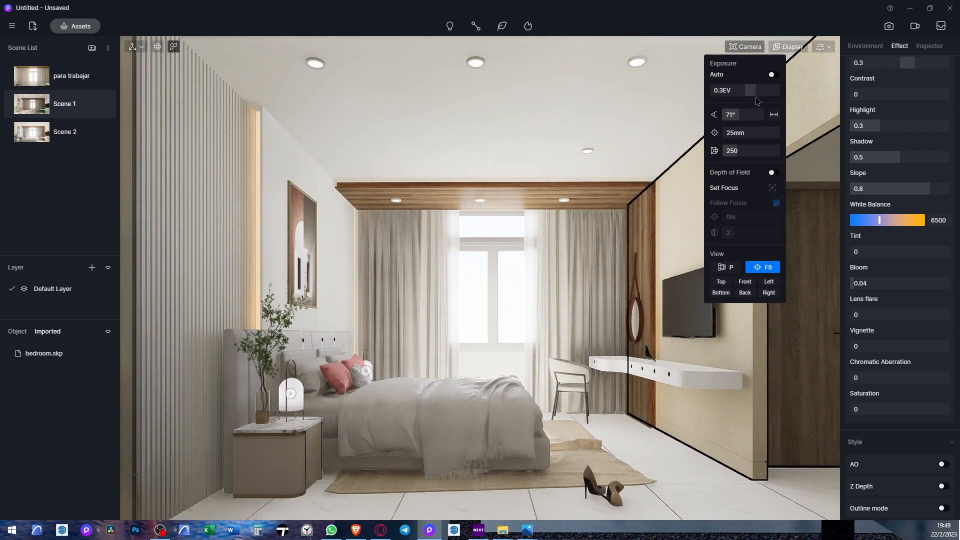
pyautogui.moveTo(754, 95); pyautogui.dragTo(756, 95)
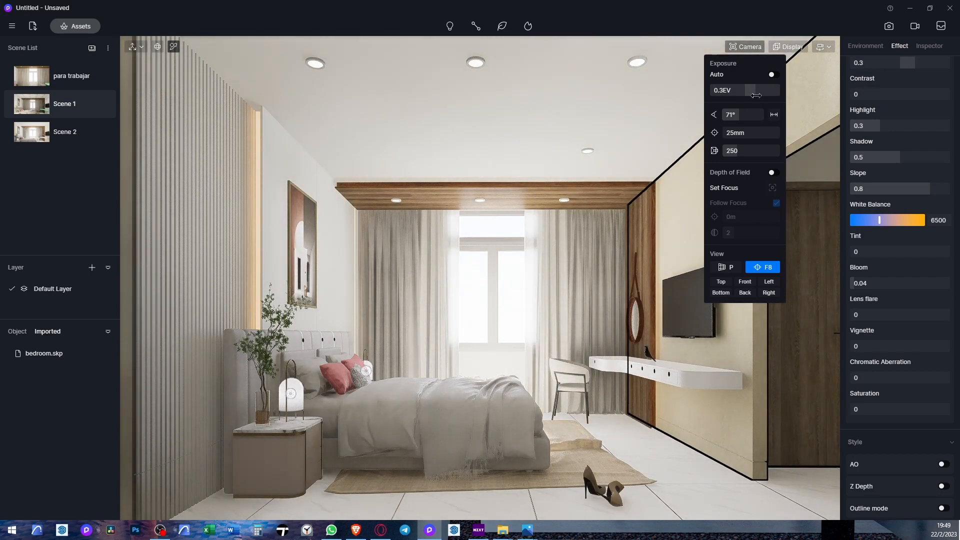
# Set the bedding's cloth roughness to 0.8 on the red cushions, 0.83 on the throw, 0.82 on the duvet and 0.83 on the patterned cushion
pyautogui.click(344, 374)
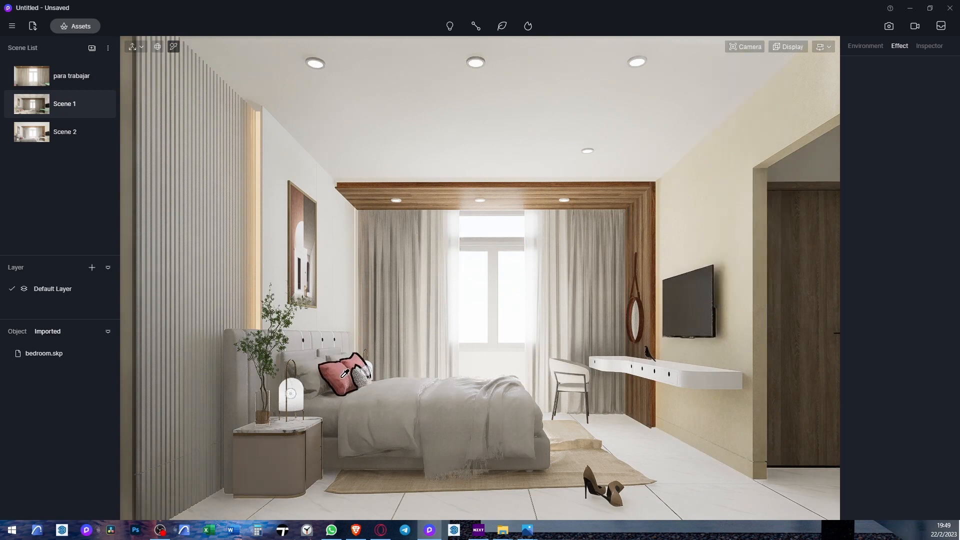
pyautogui.moveTo(889, 320); pyautogui.dragTo(924, 324)
pyautogui.click(473, 420)
pyautogui.click(394, 405)
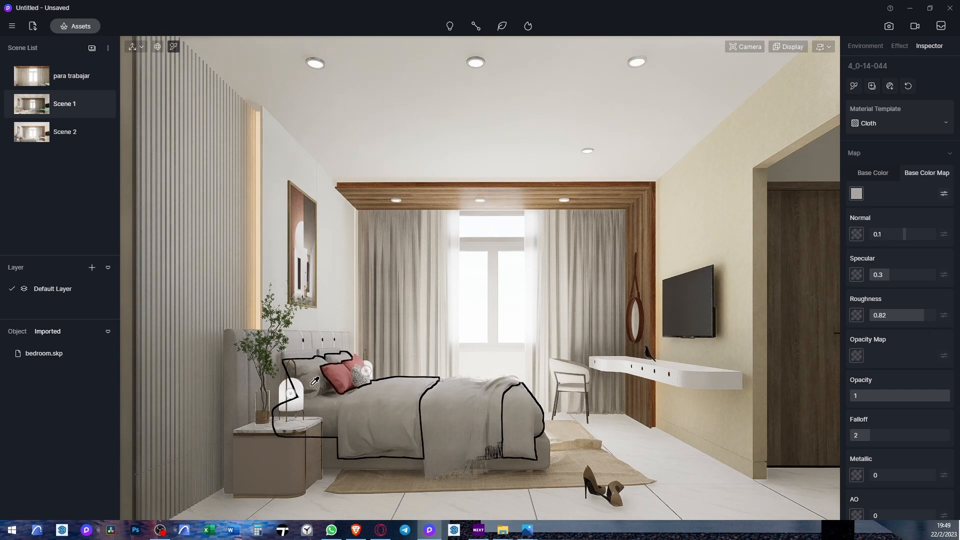
pyautogui.click(350, 381)
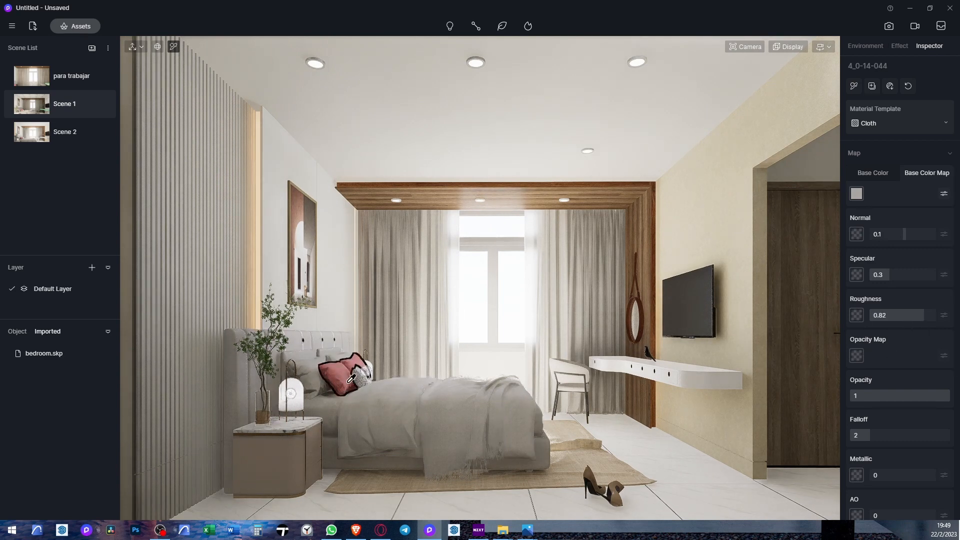
pyautogui.click(365, 379)
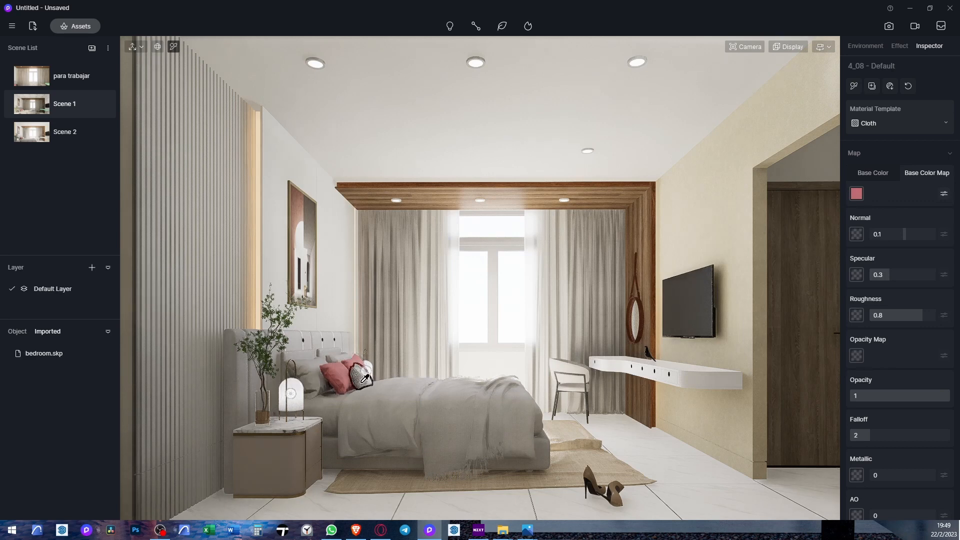
pyautogui.moveTo(905, 318); pyautogui.dragTo(924, 318)
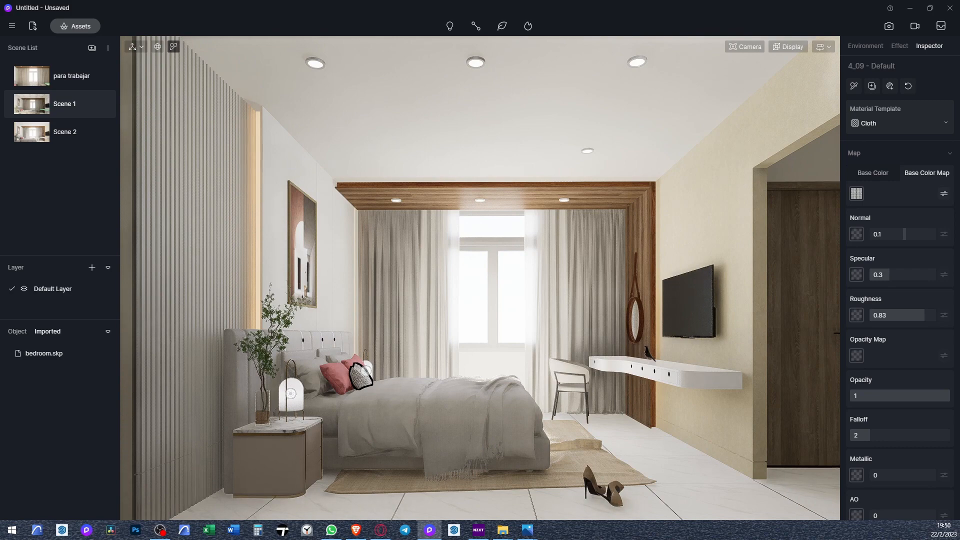
# Using the reference image beside the render, adjust the TV wall's Beige Concrete color map to brightness -18, S -3 and B 3
pyautogui.hotkey('alt', 'Tab')
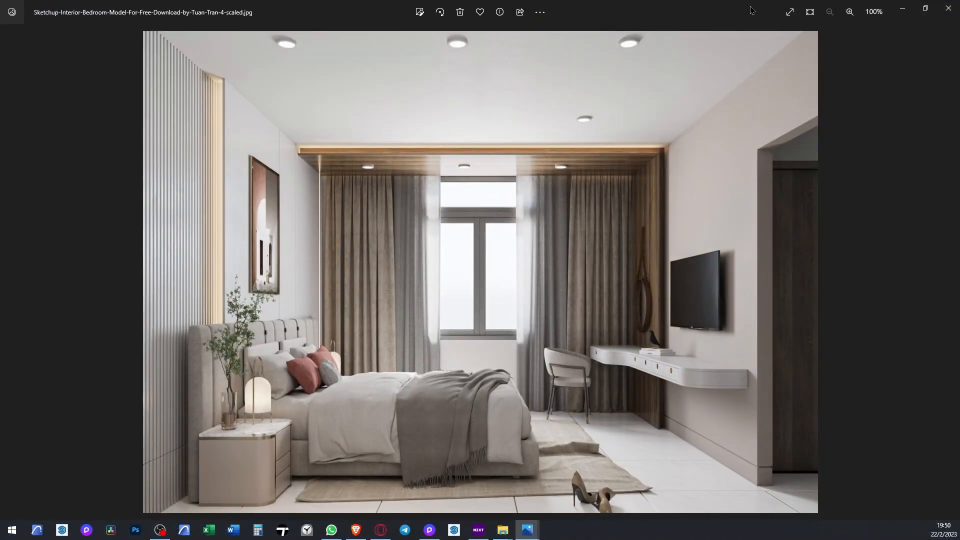
pyautogui.moveTo(707, 9); pyautogui.dragTo(274, 95)
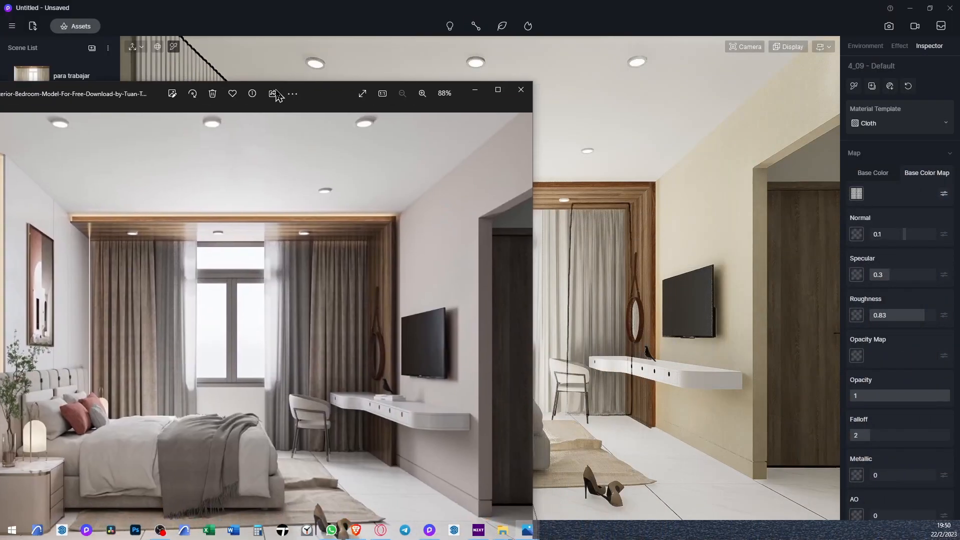
pyautogui.click(699, 194)
pyautogui.click(700, 194)
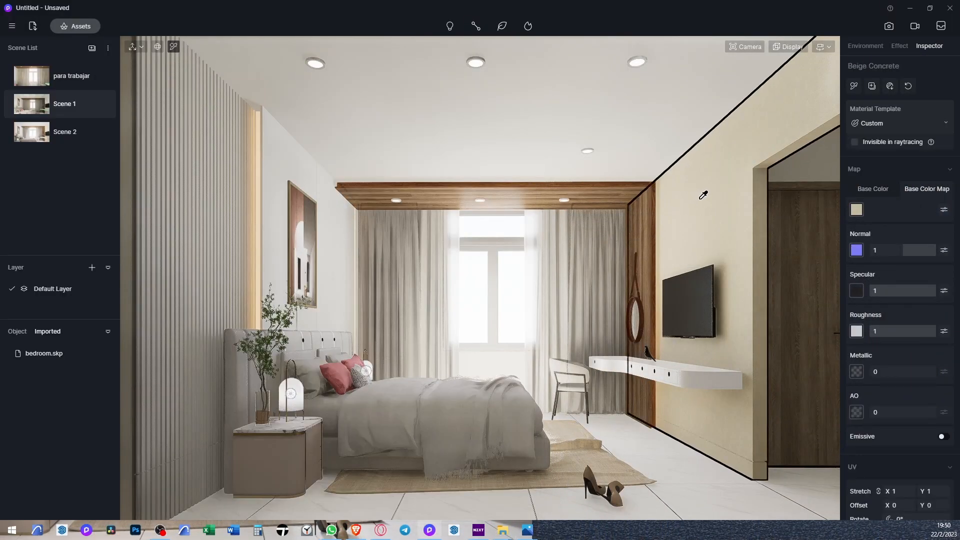
pyautogui.click(873, 193)
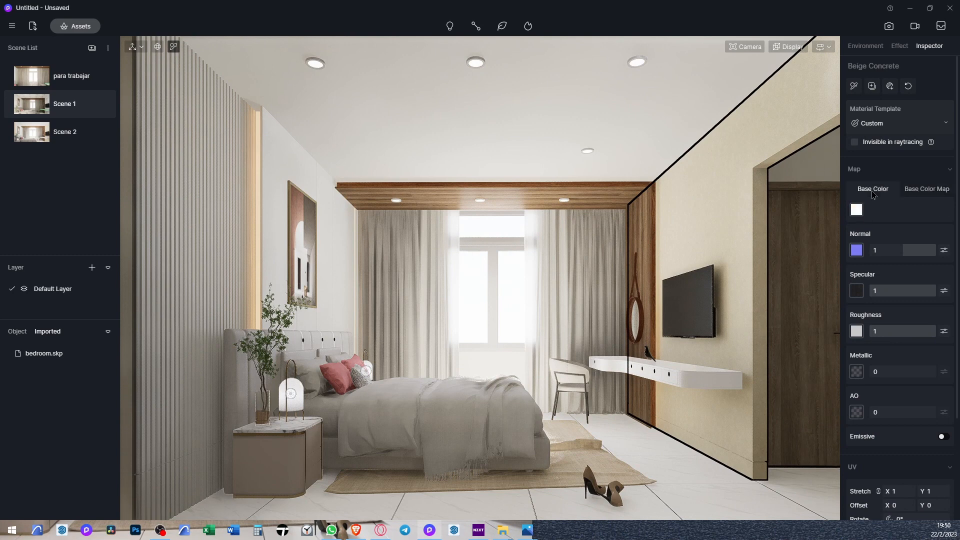
pyautogui.click(926, 190)
pyautogui.click(945, 211)
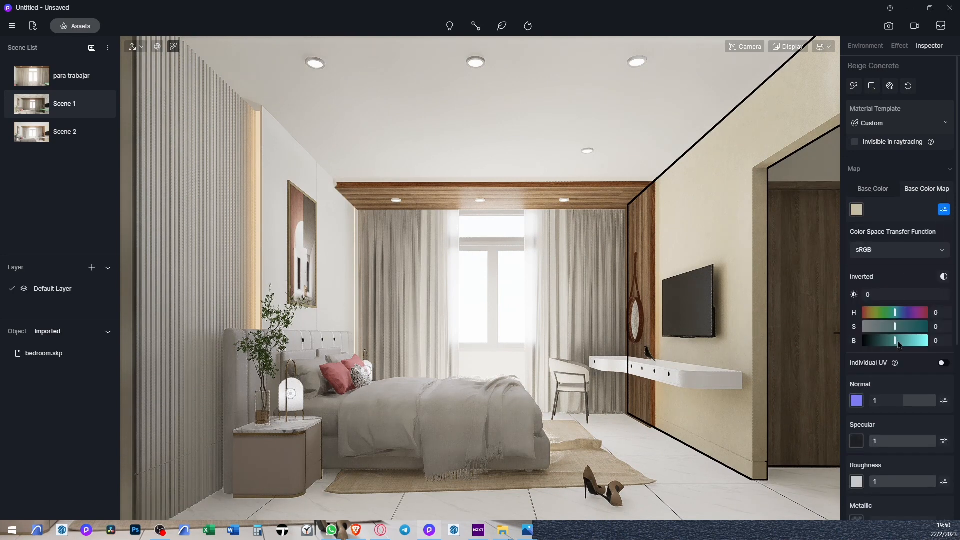
pyautogui.moveTo(895, 328); pyautogui.dragTo(880, 328)
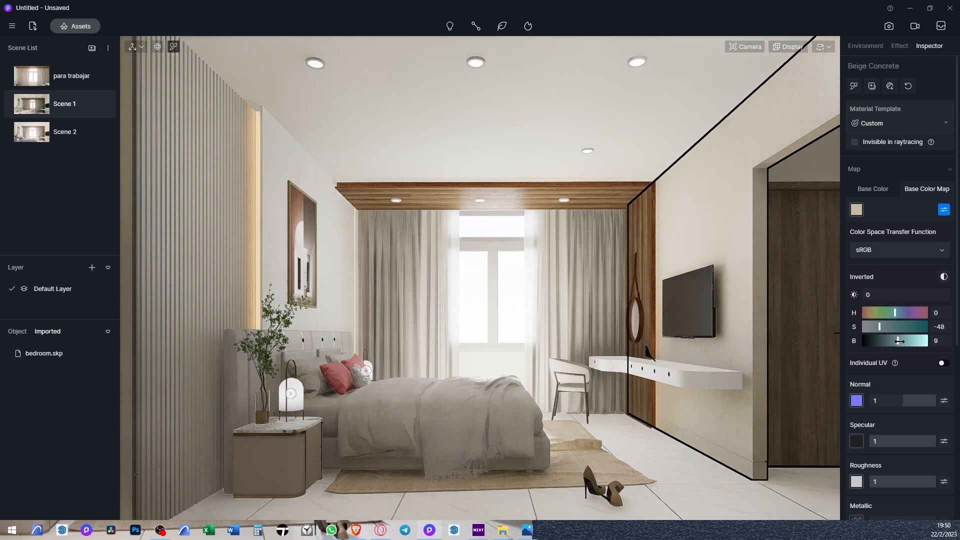
pyautogui.click(899, 340)
pyautogui.moveTo(900, 340); pyautogui.dragTo(896, 341)
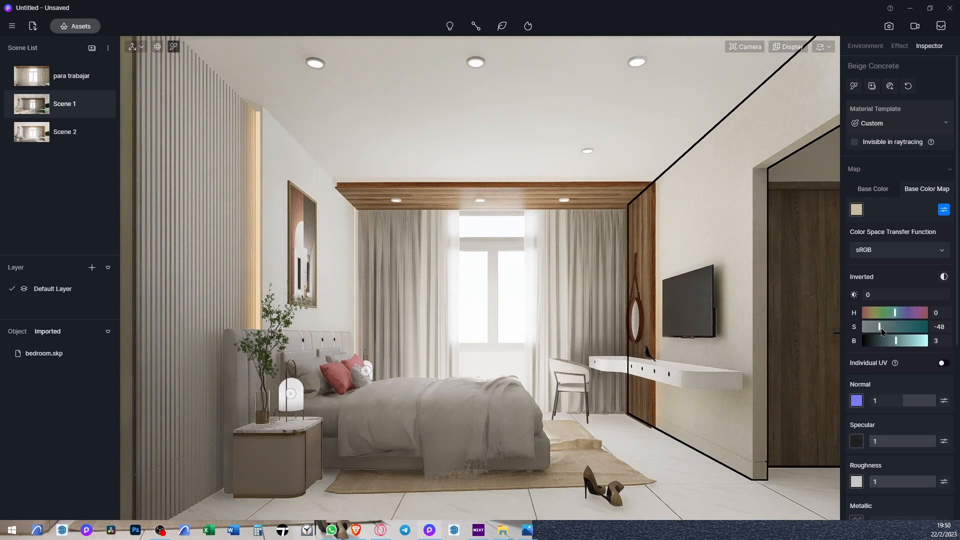
pyautogui.click(894, 296)
pyautogui.moveTo(894, 297); pyautogui.dragTo(894, 326)
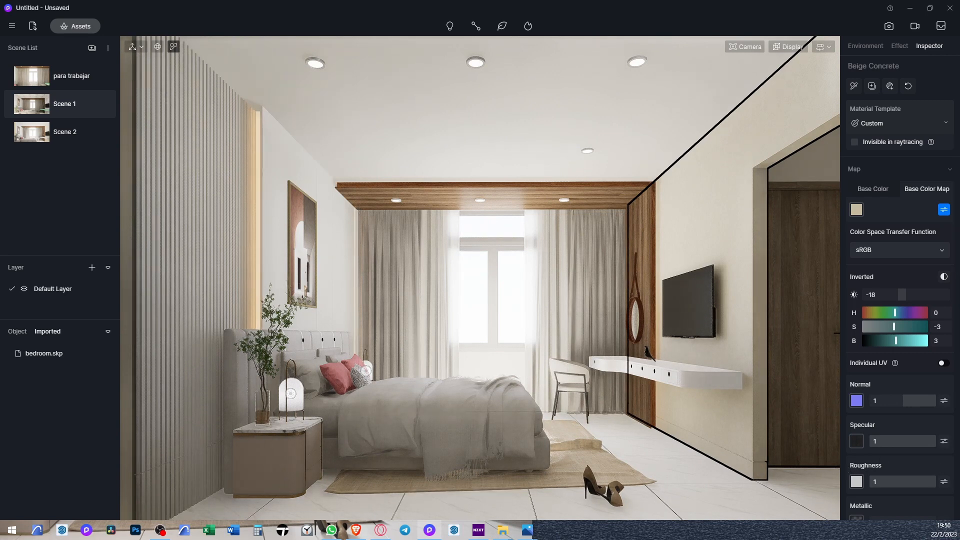
# Bring up the reference image again and move its window aside so the bedroom viewport is uncovered
pyautogui.click(527, 530)
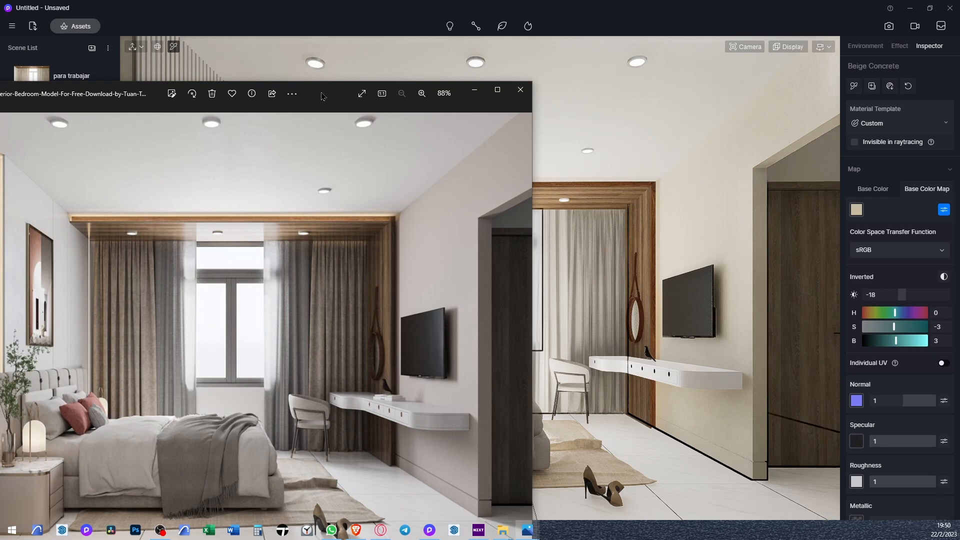
pyautogui.moveTo(325, 96); pyautogui.dragTo(524, 35)
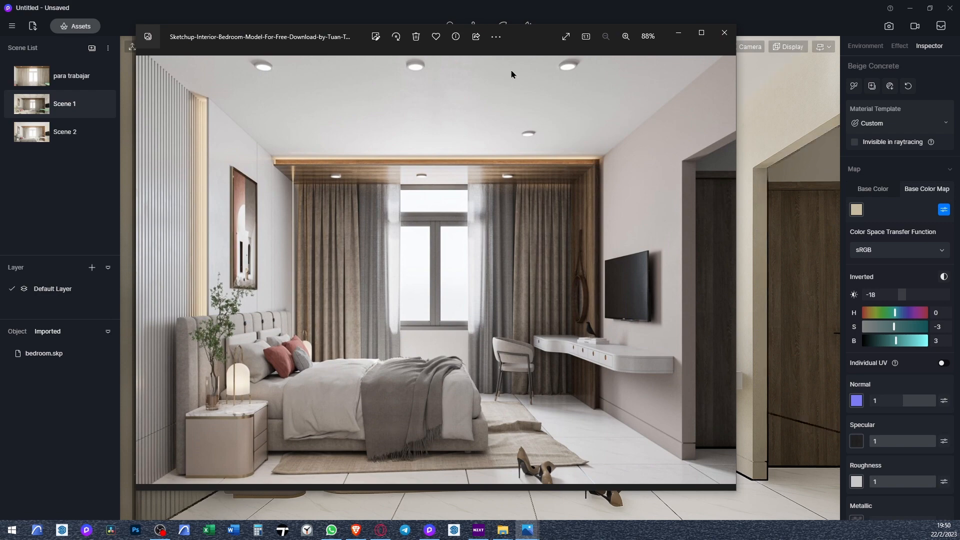
pyautogui.moveTo(531, 35); pyautogui.dragTo(959, 37)
# Darken the bed throw's base color to a neutral grey with HSV values 0, 0 and 77
pyautogui.click(517, 420)
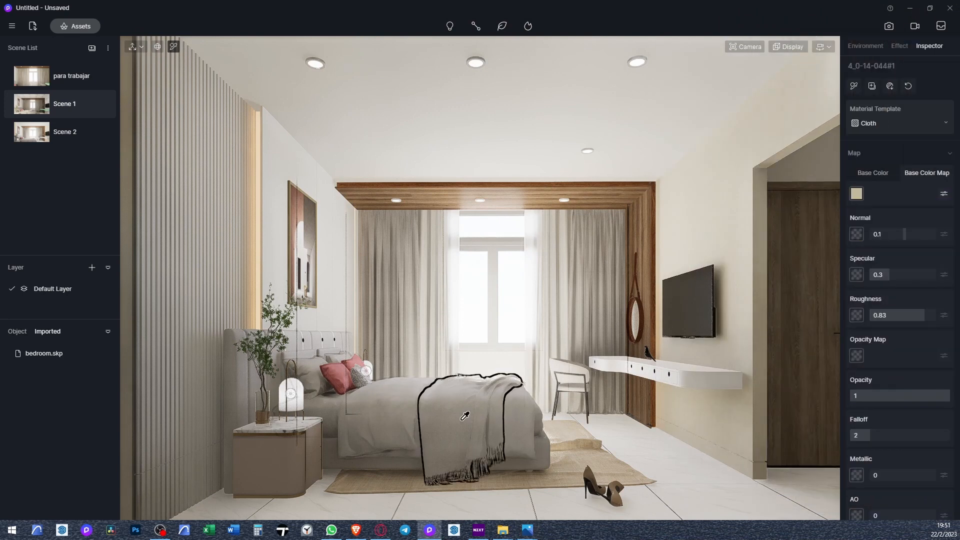
pyautogui.click(885, 176)
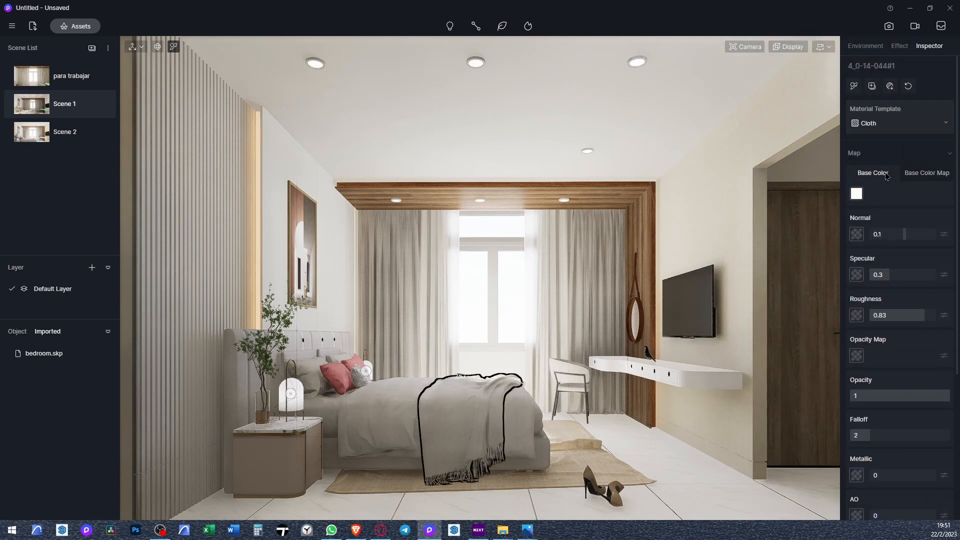
pyautogui.click(859, 194)
pyautogui.moveTo(852, 234); pyautogui.dragTo(841, 246)
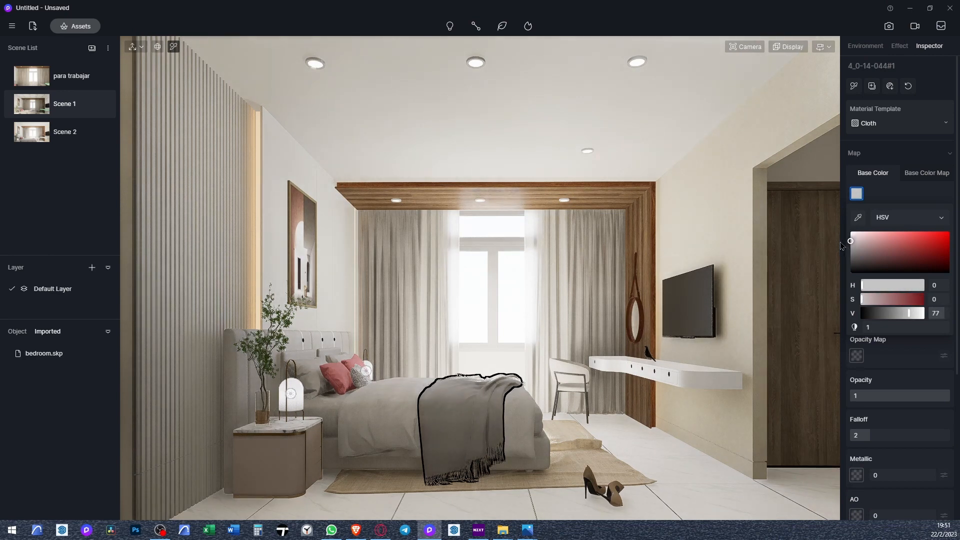
# Brighten the duvet and pillow cloth by setting the base color map's B value to 23
pyautogui.click(400, 414)
pyautogui.click(919, 174)
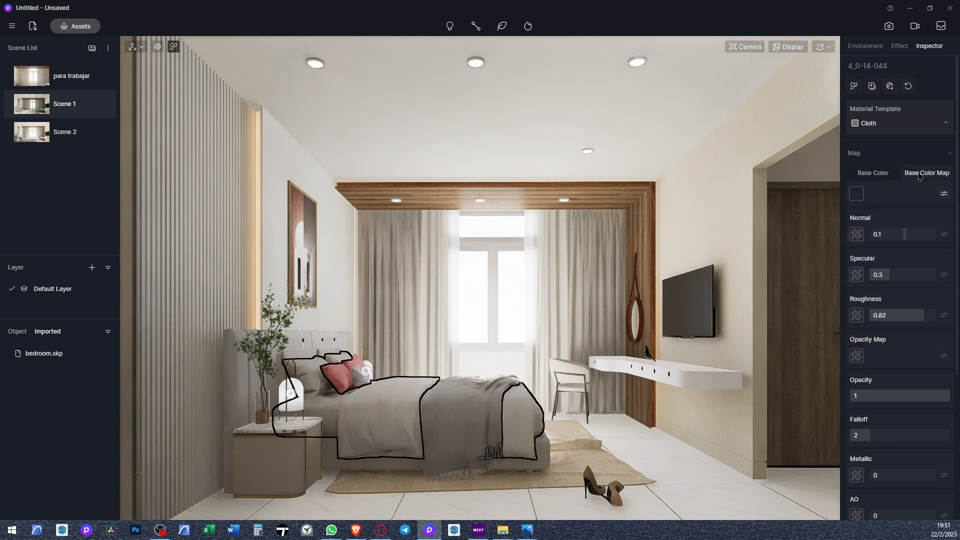
pyautogui.click(858, 199)
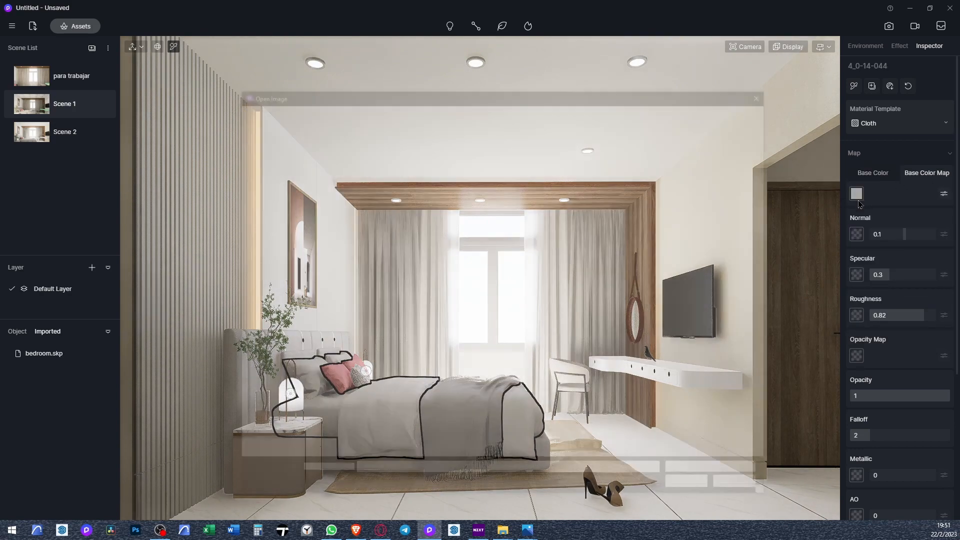
pyautogui.click(767, 88)
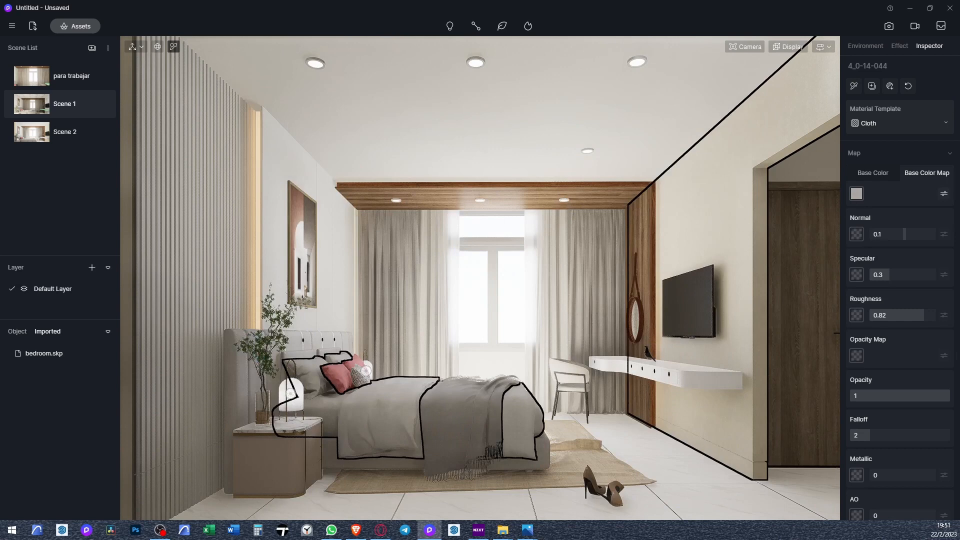
pyautogui.click(944, 194)
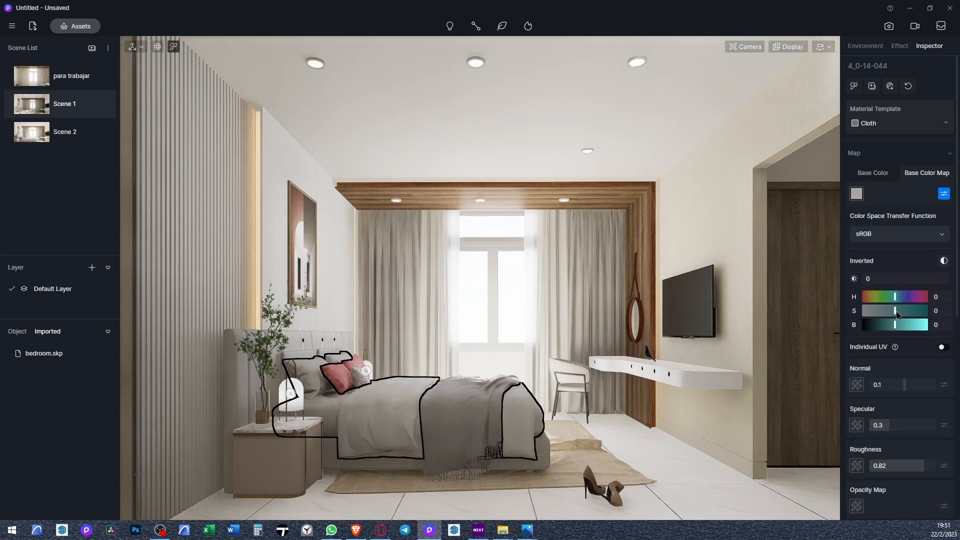
pyautogui.moveTo(895, 324); pyautogui.dragTo(902, 325)
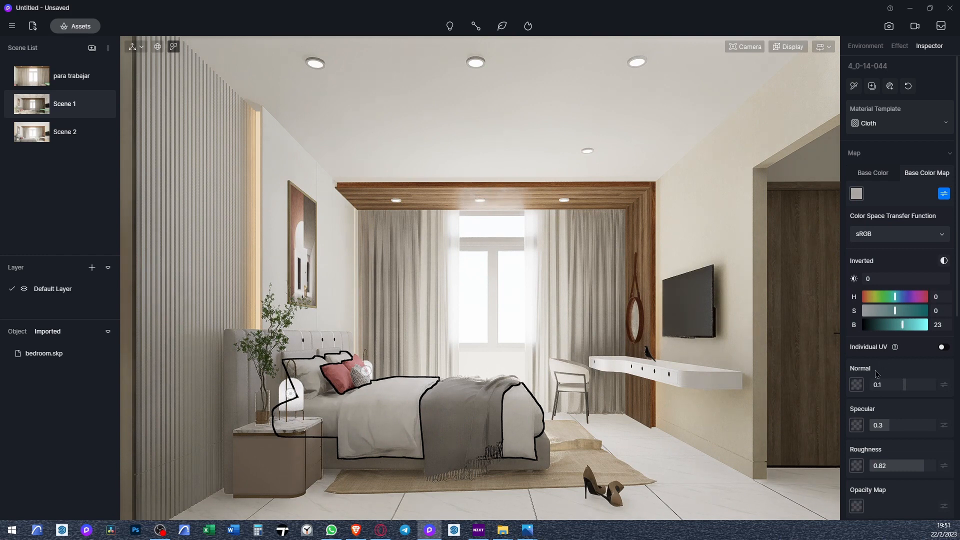
# Brighten the red cushions slightly by setting their base color map's B value to 8
pyautogui.click(341, 370)
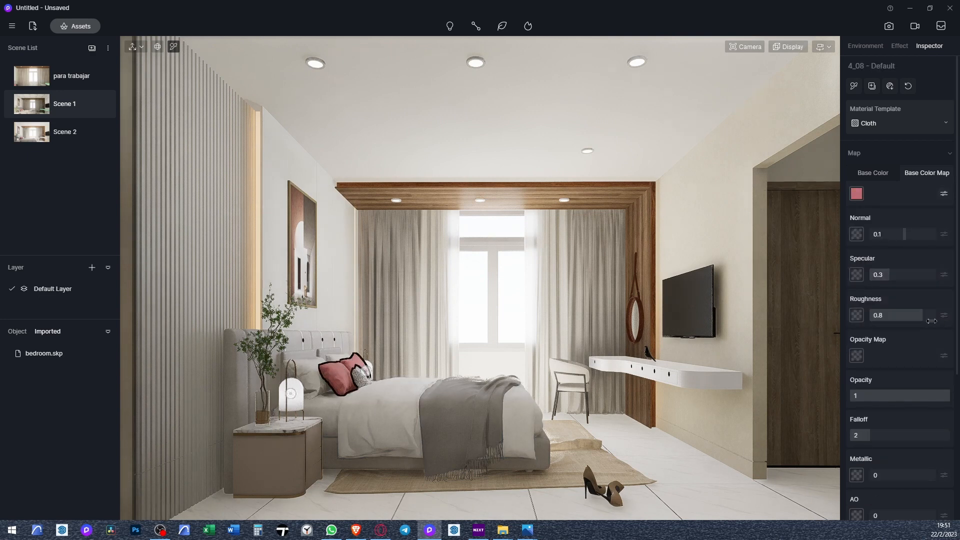
pyautogui.click(943, 195)
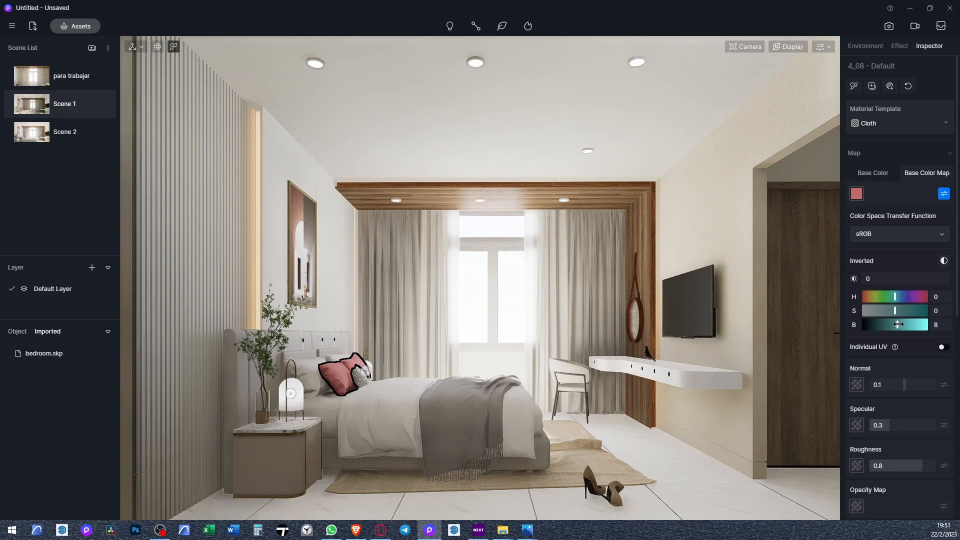
pyautogui.moveTo(896, 324); pyautogui.dragTo(897, 325)
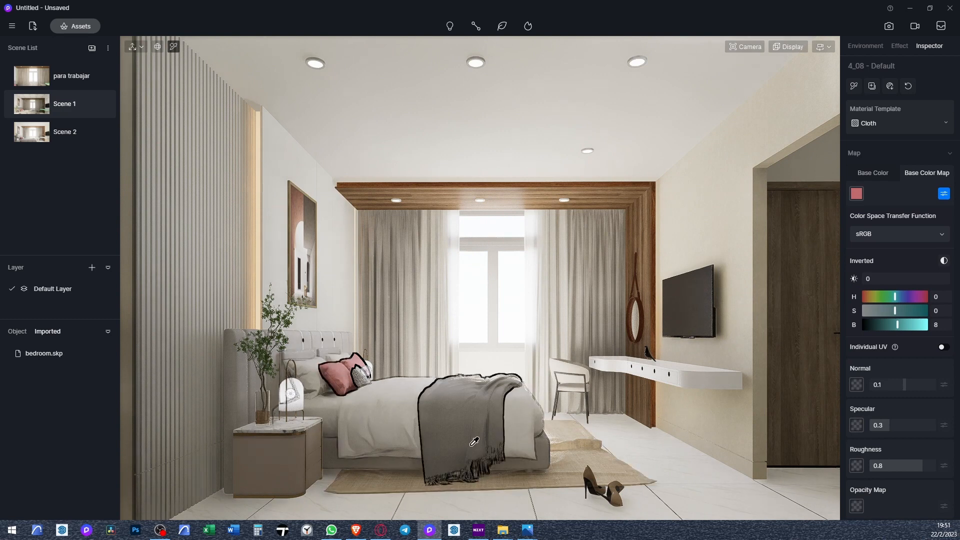
pyautogui.click(459, 420)
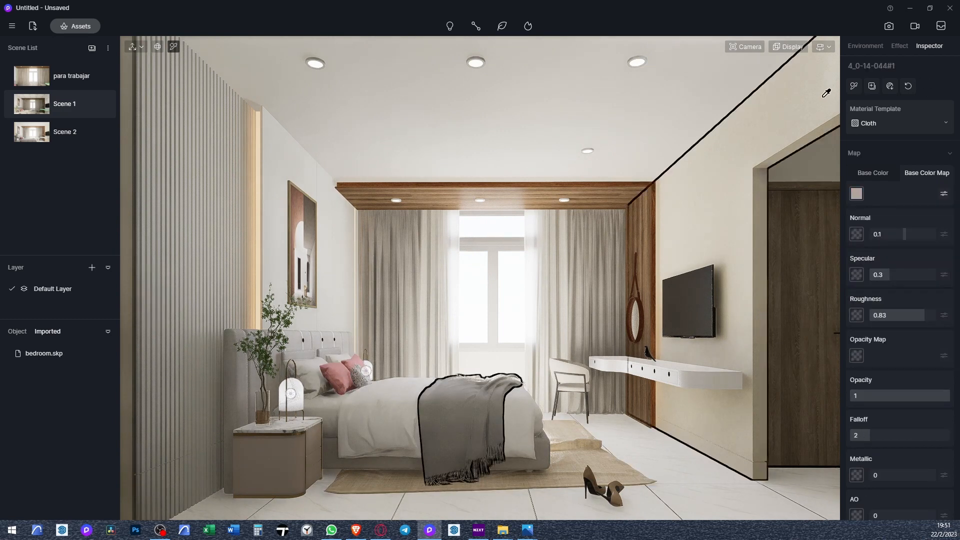
pyautogui.click(854, 86)
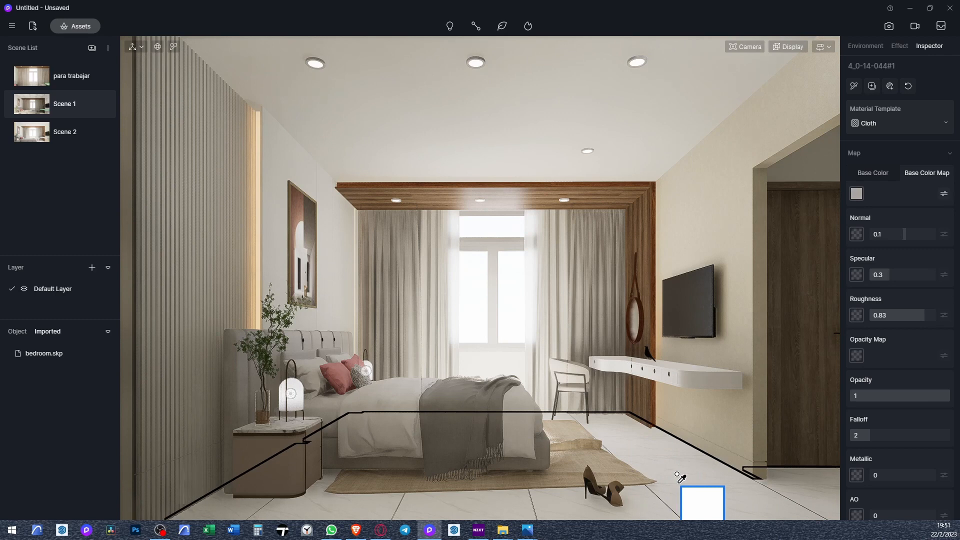
pyautogui.press('Escape')
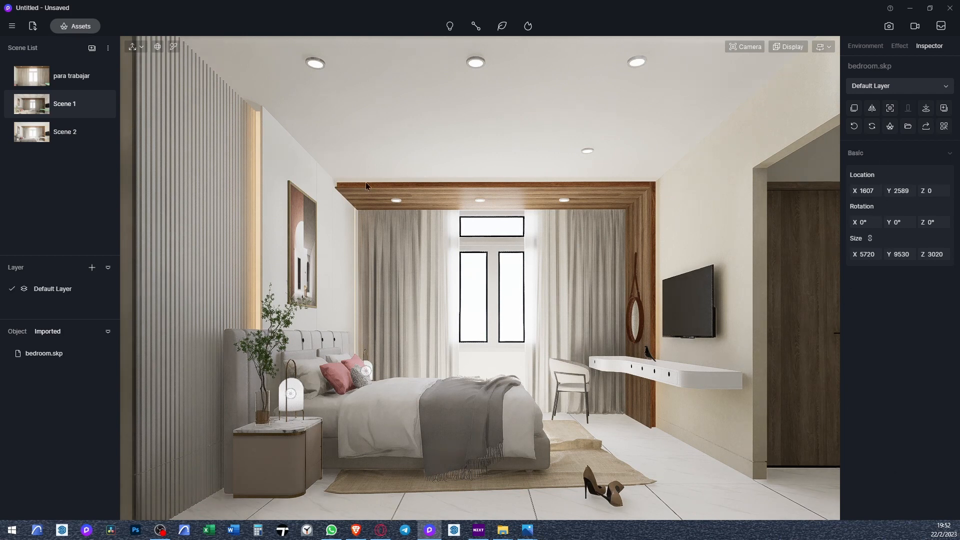
pyautogui.click(73, 24)
pyautogui.moveTo(959, 68)
pyautogui.mouseDown()
pyautogui.moveTo(824, 208)
pyautogui.moveTo(580, 70)
pyautogui.moveTo(957, 61)
pyautogui.moveTo(782, 75)
pyautogui.moveTo(959, 72)
pyautogui.mouseUp()
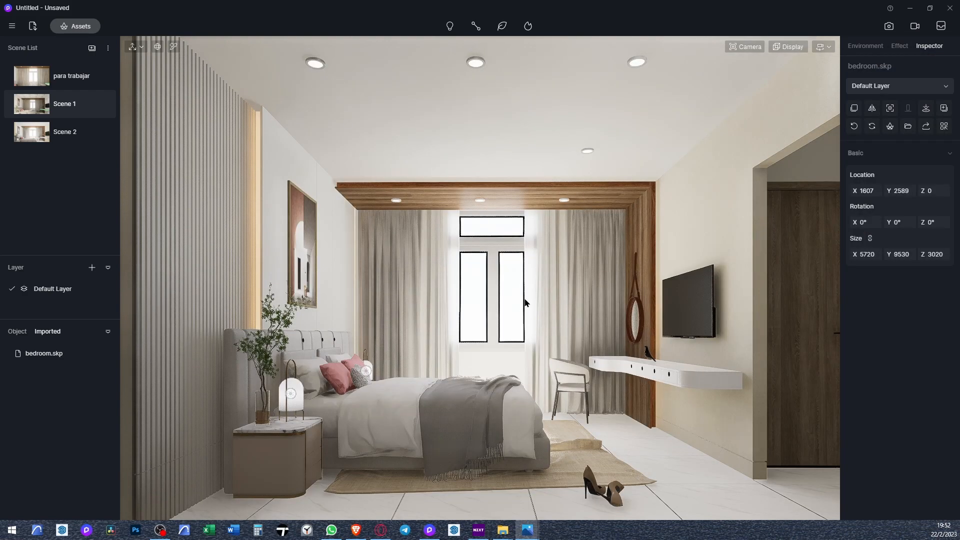
# Darken the outer curtains' base color to a neutral grey with HSV values 0, 0 and 69
pyautogui.click(411, 298)
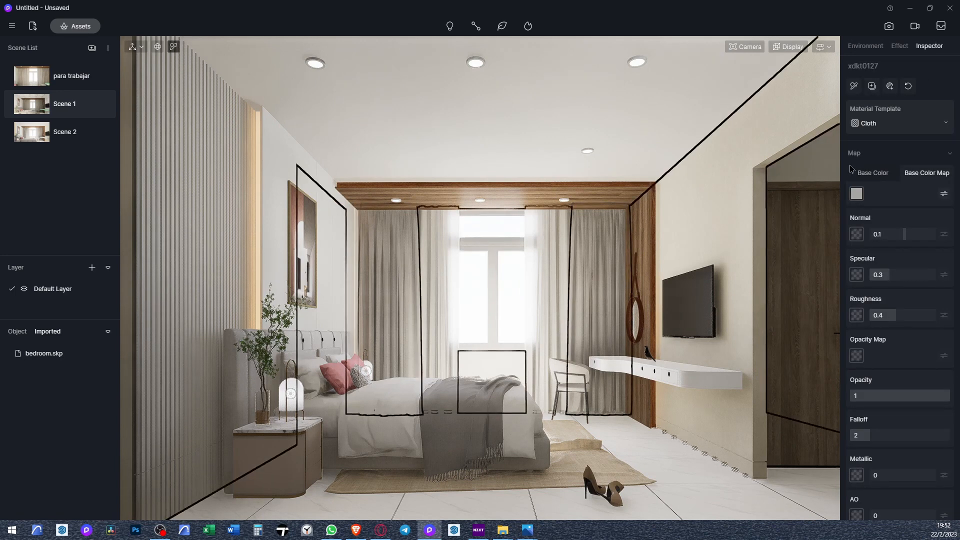
pyautogui.click(856, 194)
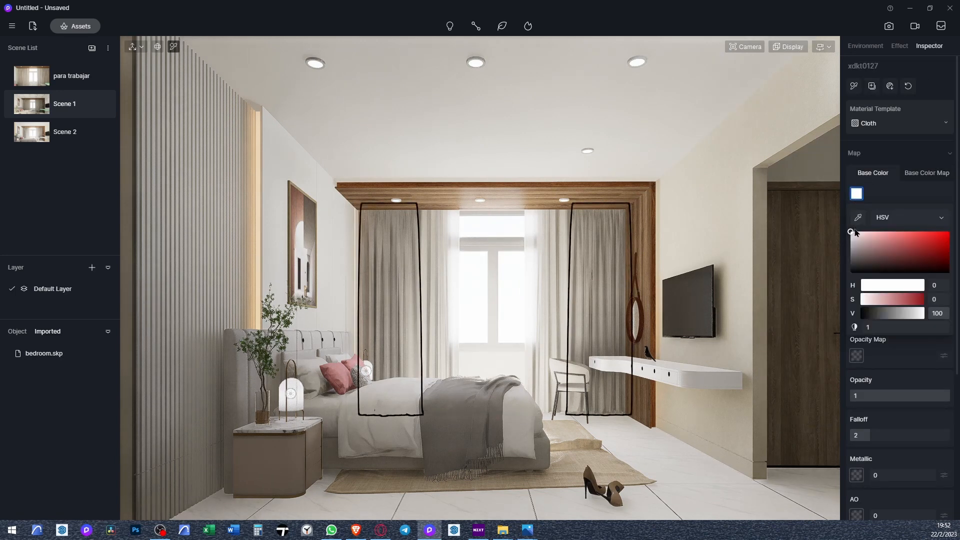
pyautogui.moveTo(851, 235); pyautogui.dragTo(848, 248)
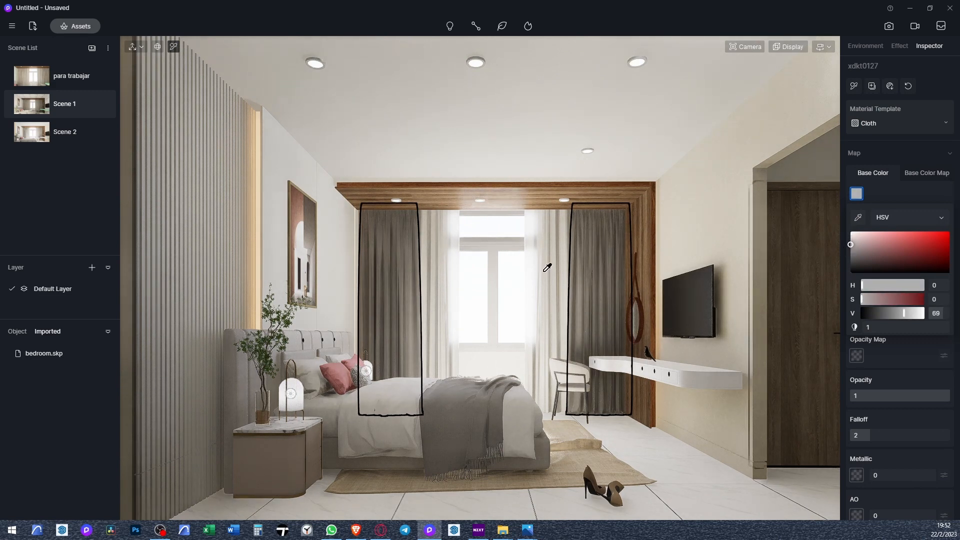
# Set the lighter inner curtains' base color to off-white with HSV values 0, 0 and 94
pyautogui.click(434, 273)
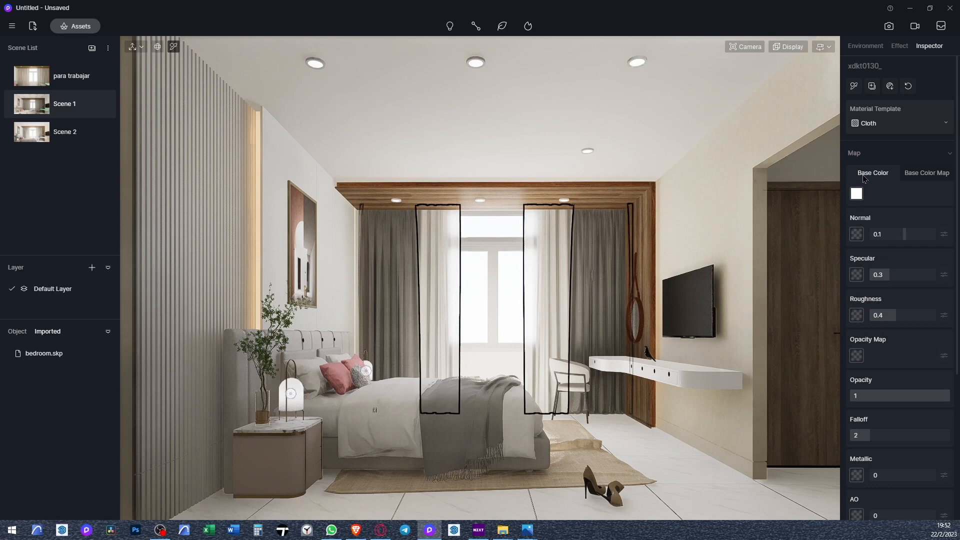
pyautogui.click(857, 194)
pyautogui.moveTo(850, 233)
pyautogui.mouseDown()
pyautogui.moveTo(850, 246)
pyautogui.moveTo(845, 238)
pyautogui.mouseUp()
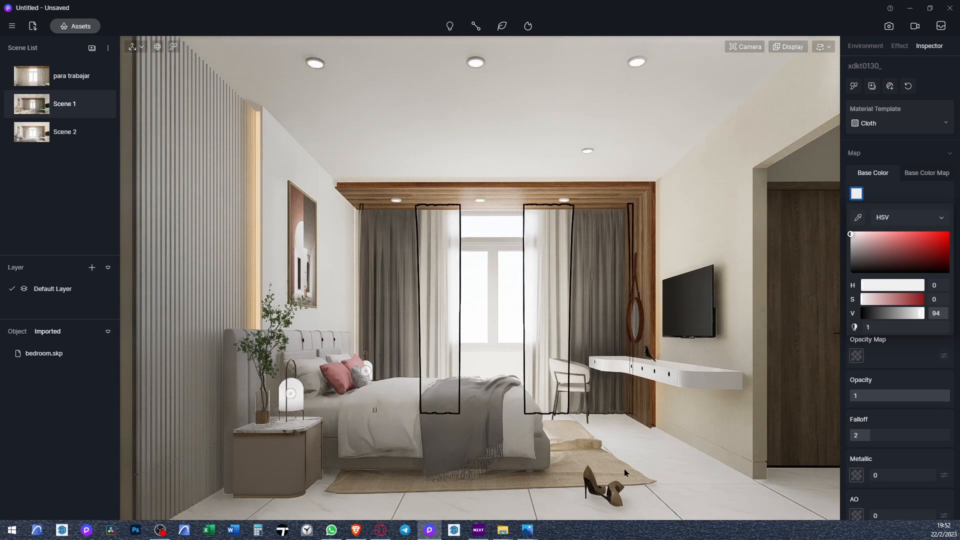
# Set the rug's cloth roughness to 0.86 and adjust its base color map to S -3 and B 14
pyautogui.press('i')
pyautogui.click(575, 454)
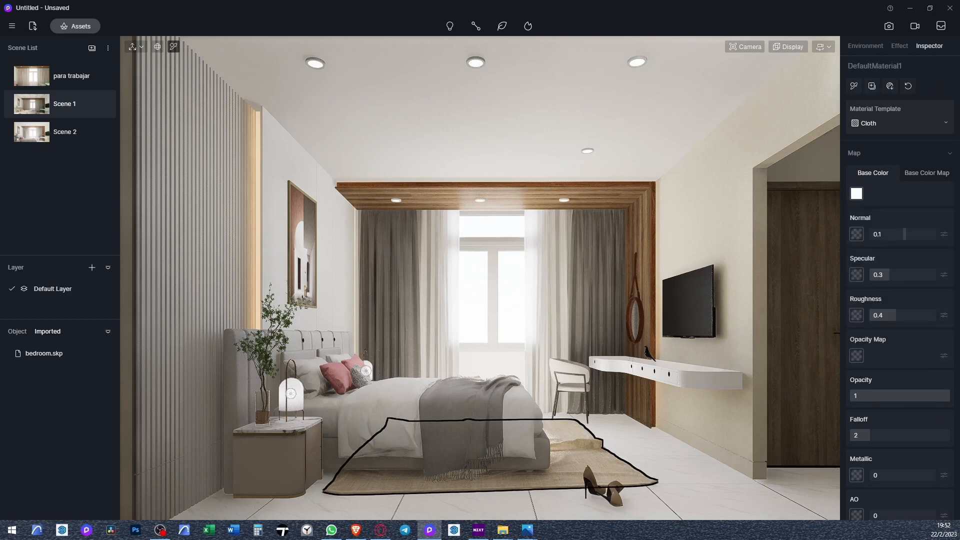
pyautogui.moveTo(897, 316); pyautogui.dragTo(922, 319)
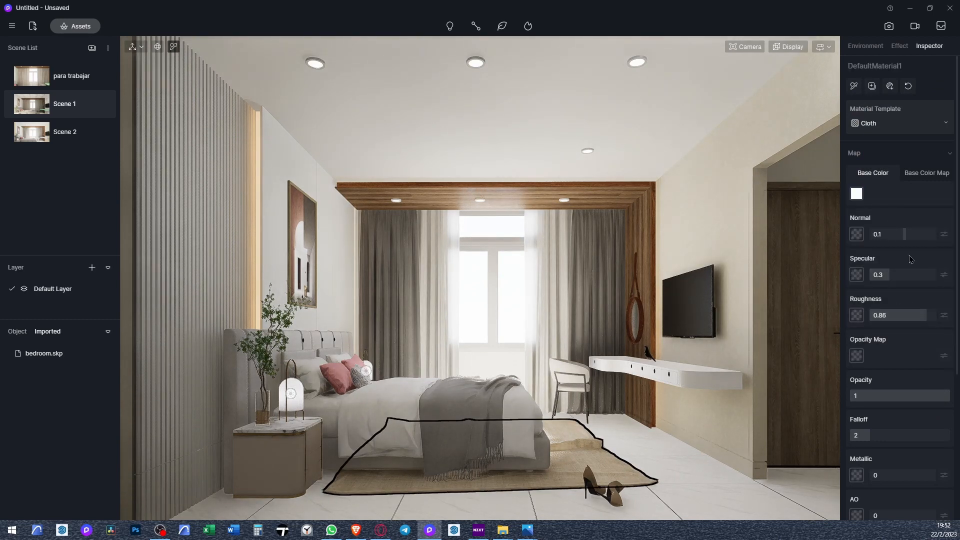
pyautogui.click(919, 174)
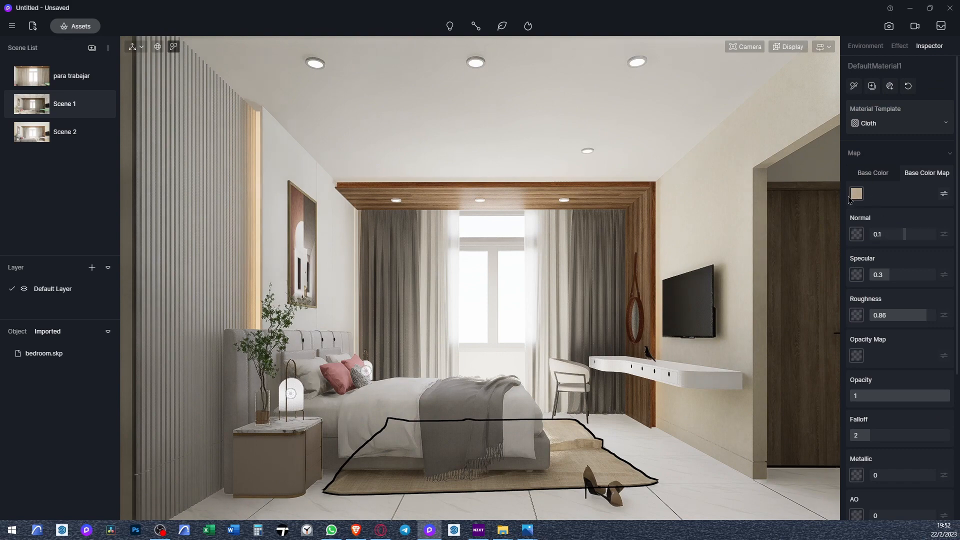
pyautogui.click(852, 198)
pyautogui.click(765, 88)
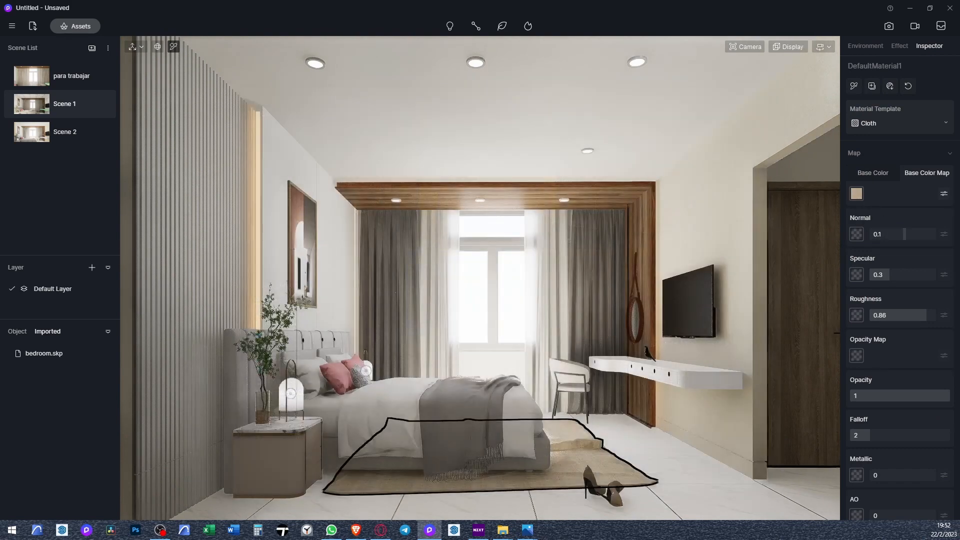
pyautogui.click(943, 195)
pyautogui.moveTo(895, 326); pyautogui.dragTo(900, 326)
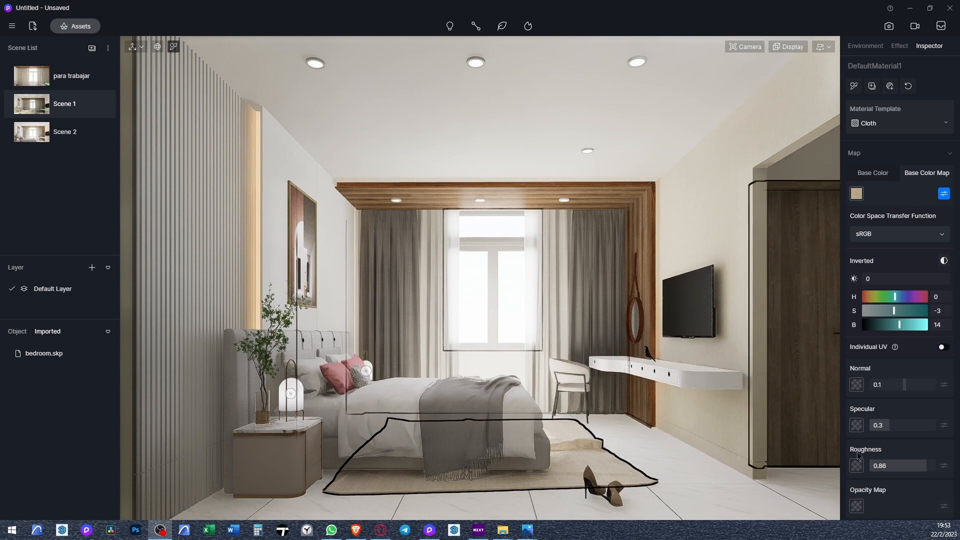
# Set up a 4:3 still image of Scene 1 at 1920 by 1440 pixels and render it
pyautogui.click(888, 26)
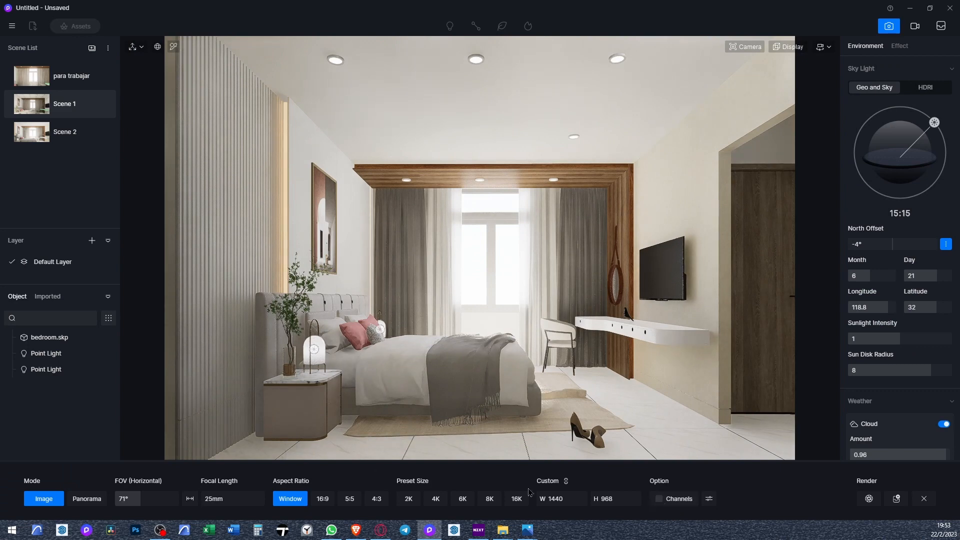
pyautogui.click(330, 501)
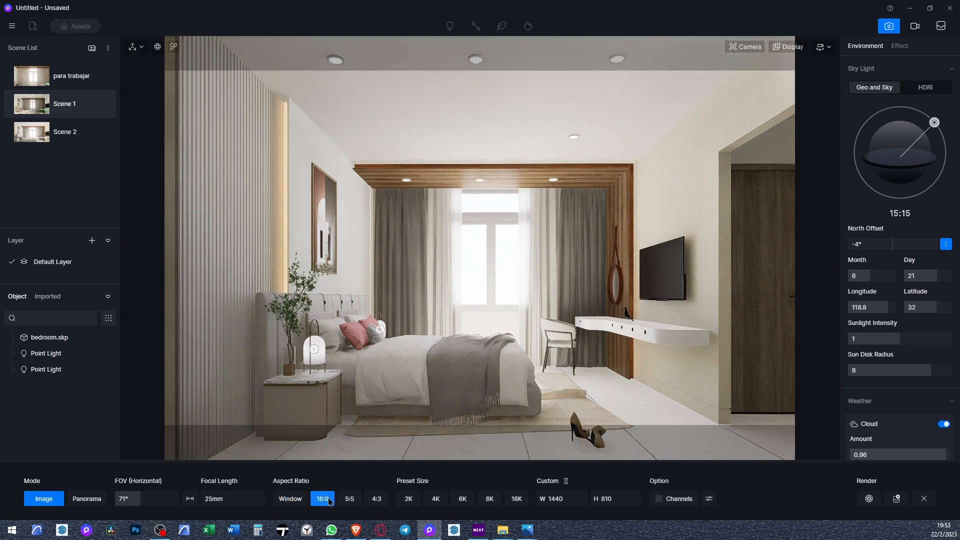
pyautogui.click(377, 500)
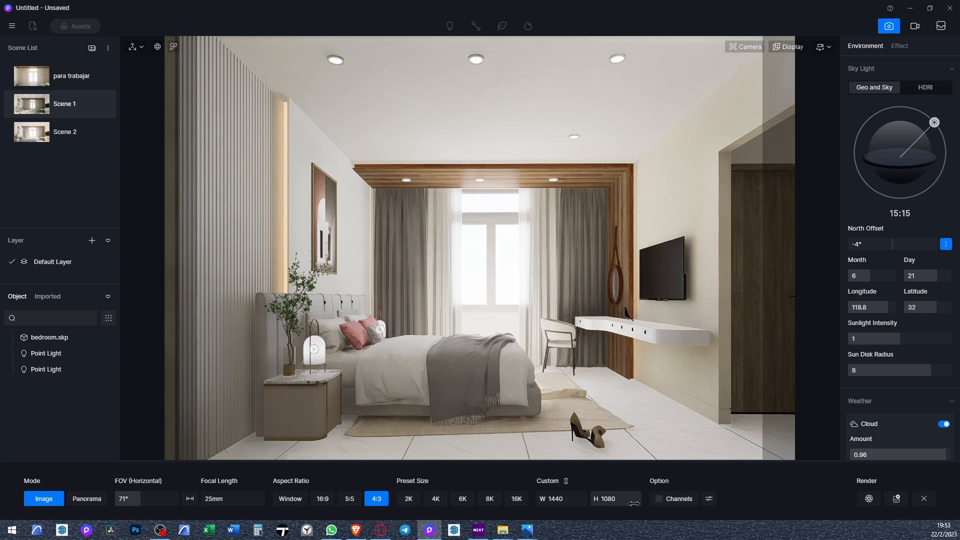
pyautogui.click(570, 500)
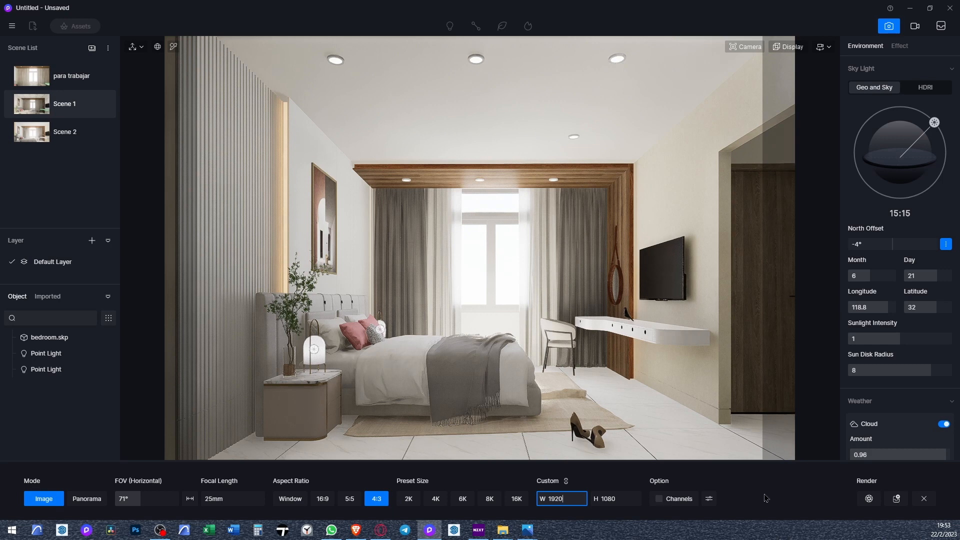
pyautogui.write('1920')
pyautogui.press('Return')
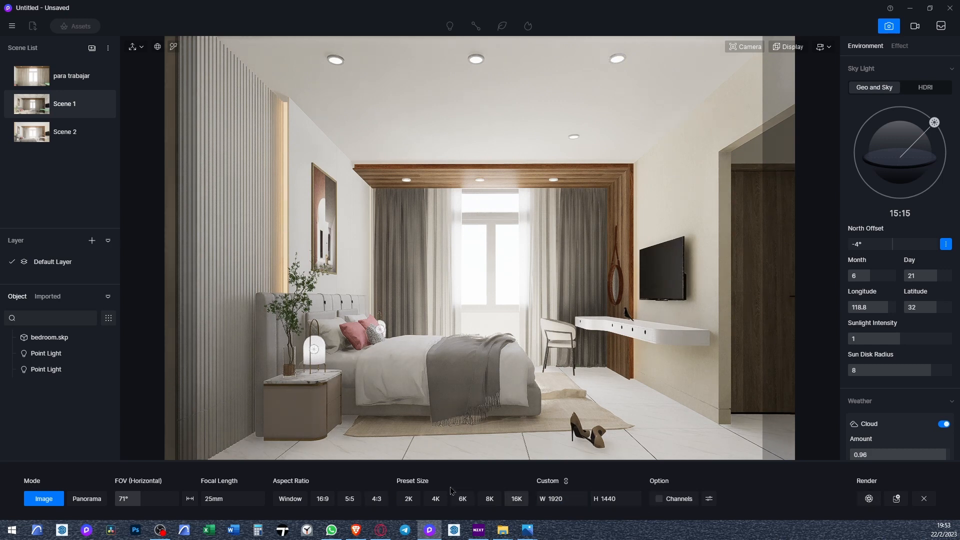
pyautogui.click(870, 499)
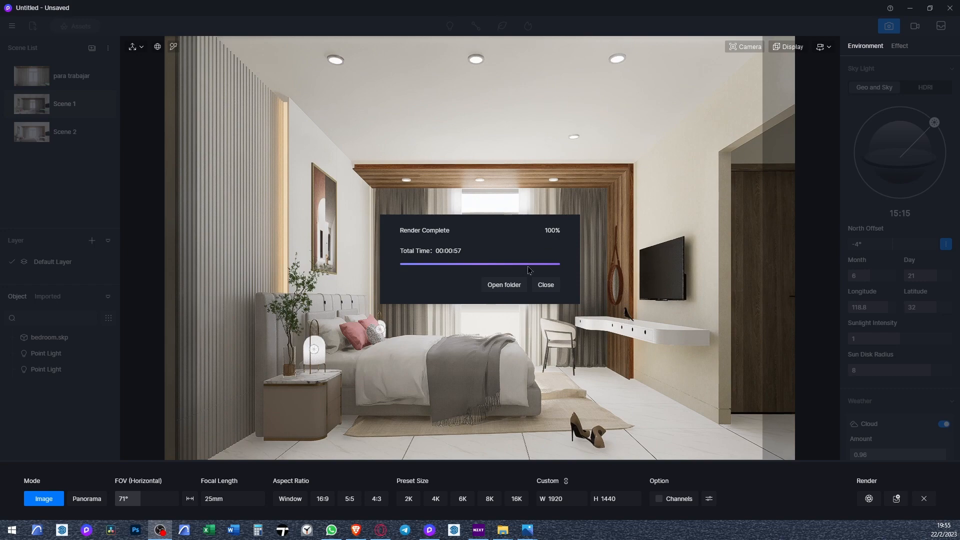
# Open the render's output folder, examine the finished bedroom image at full size, and dismiss the render completion dialog
pyautogui.click(504, 284)
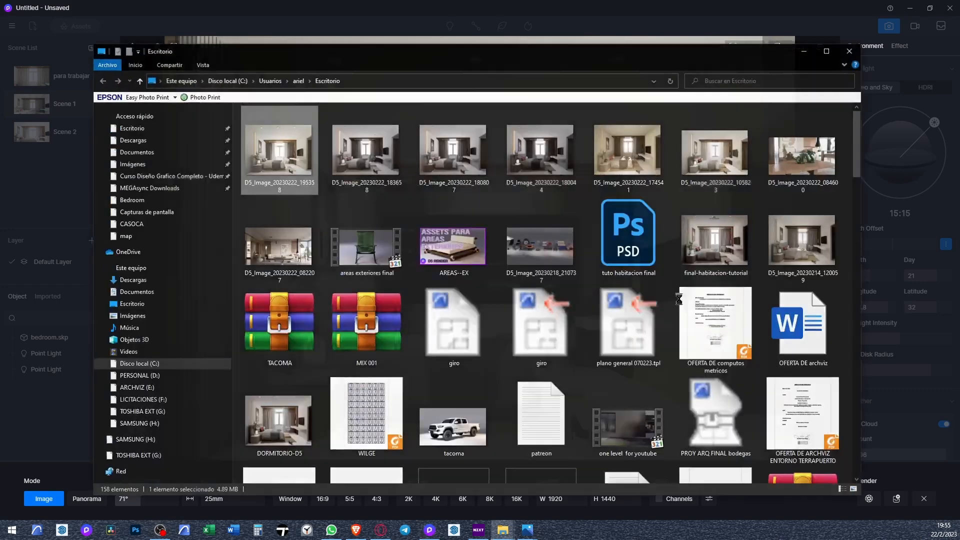
pyautogui.moveTo(578, 52); pyautogui.dragTo(575, 0)
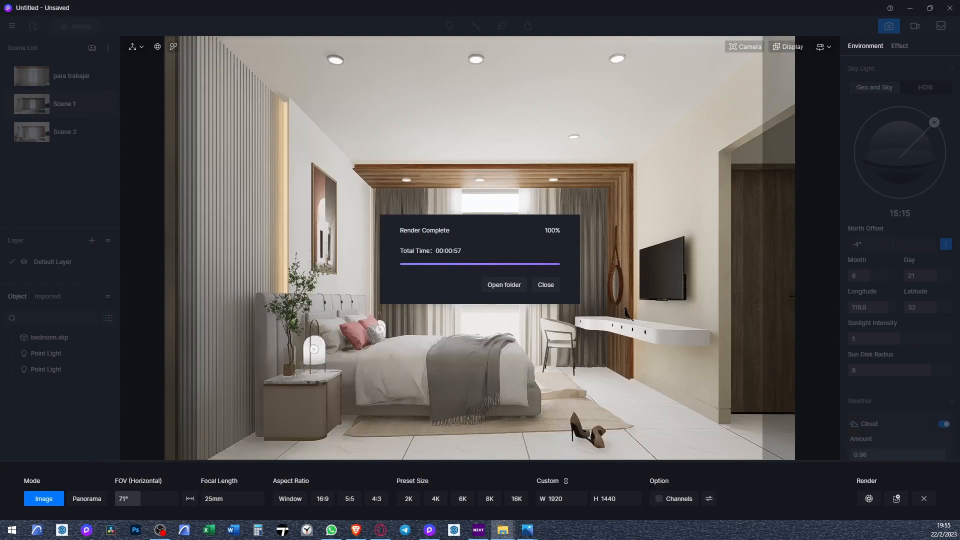
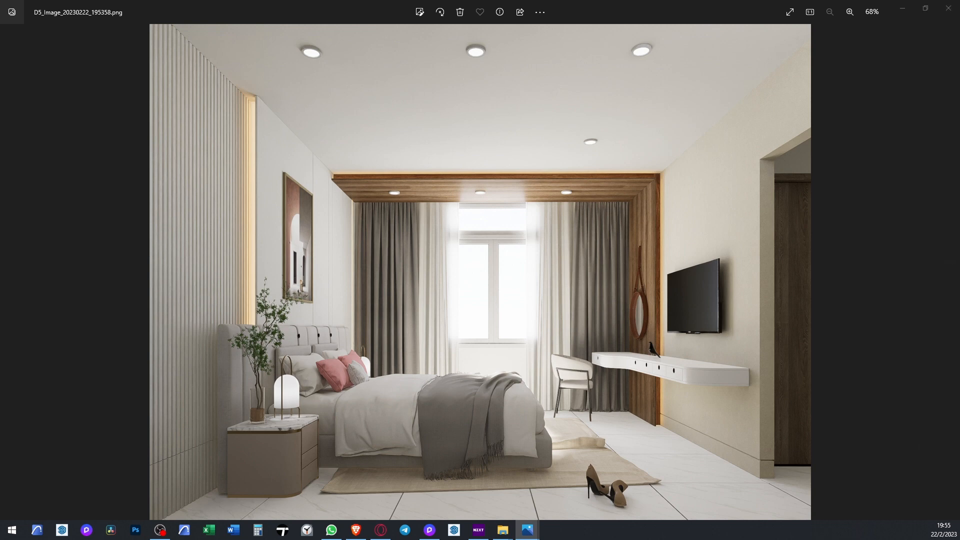
pyautogui.moveTo(959, 162)
pyautogui.mouseDown()
pyautogui.moveTo(803, 163)
pyautogui.moveTo(546, 39)
pyautogui.moveTo(479, 59)
pyautogui.moveTo(467, 48)
pyautogui.moveTo(765, 50)
pyautogui.moveTo(671, 58)
pyautogui.moveTo(834, 46)
pyautogui.moveTo(697, 55)
pyautogui.moveTo(719, 44)
pyautogui.moveTo(913, 37)
pyautogui.moveTo(749, 47)
pyautogui.moveTo(589, 25)
pyautogui.moveTo(320, 51)
pyautogui.moveTo(591, 45)
pyautogui.moveTo(500, 86)
pyautogui.moveTo(450, 70)
pyautogui.moveTo(959, 80)
pyautogui.moveTo(595, 80)
pyautogui.moveTo(959, 95)
pyautogui.mouseUp()
pyautogui.moveTo(959, 95)
pyautogui.mouseDown()
pyautogui.moveTo(811, 97)
pyautogui.moveTo(959, 95)
pyautogui.mouseUp()
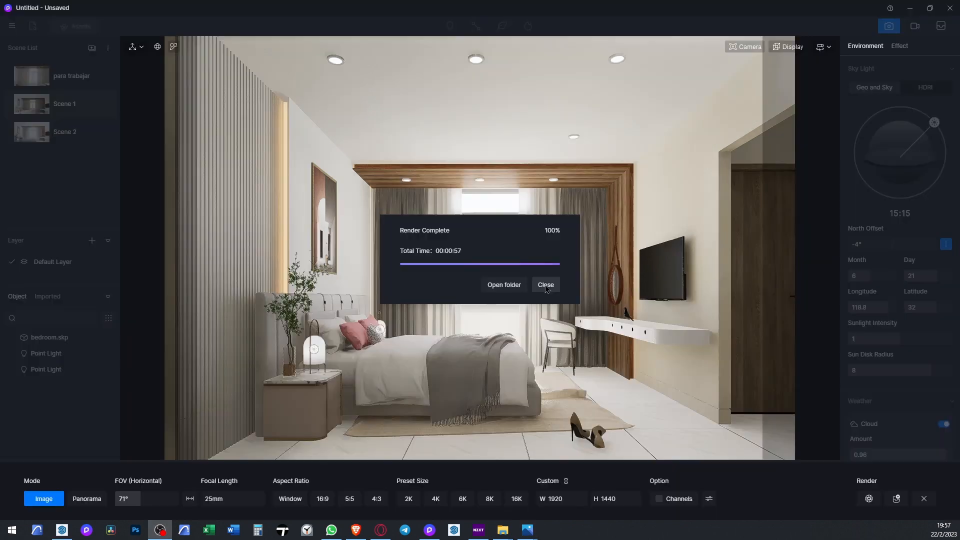
pyautogui.click(544, 285)
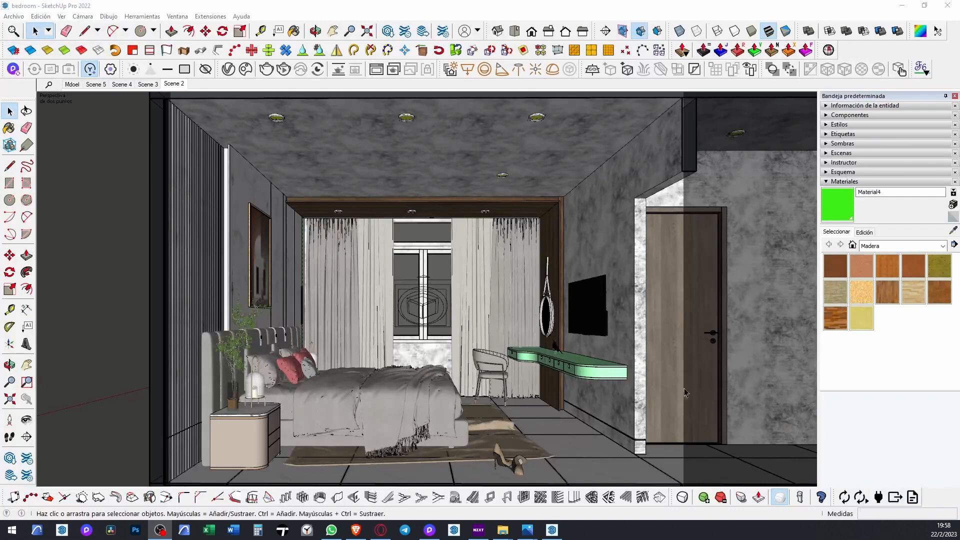
# Sample the Color C07 wood material from the beam face directly above its green strip over the curtains
pyautogui.scroll(10, 469, 185)
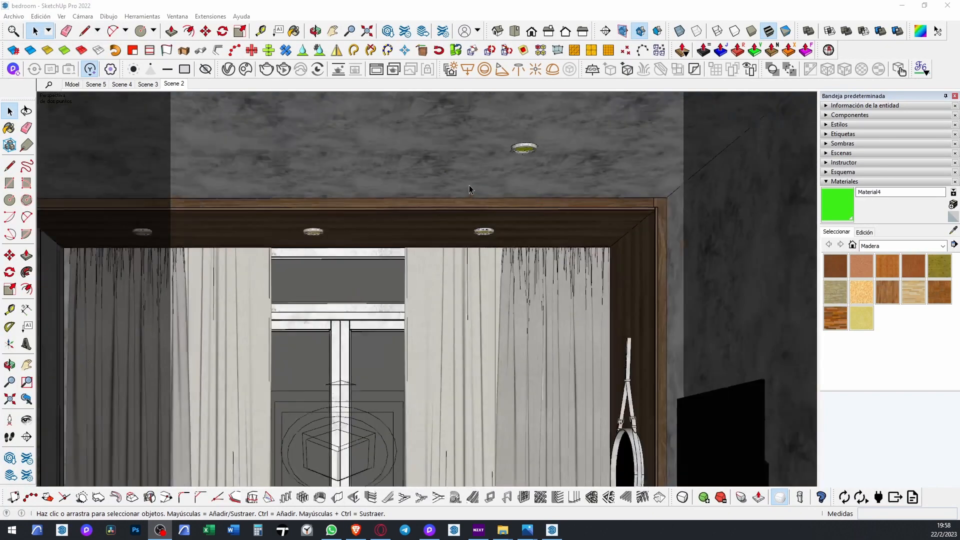
pyautogui.rightClick(441, 206)
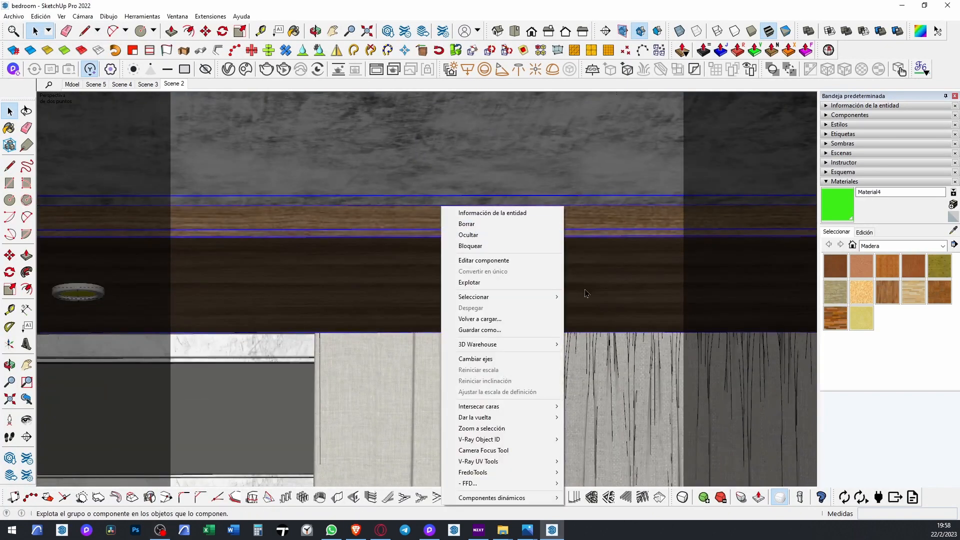
pyautogui.click(681, 279)
pyautogui.scroll(-2, 531, 248)
pyautogui.moveTo(530, 248)
pyautogui.mouseDown(button='middle')
pyautogui.moveTo(537, 258)
pyautogui.moveTo(628, 275)
pyautogui.moveTo(602, 267)
pyautogui.moveTo(606, 257)
pyautogui.moveTo(647, 263)
pyautogui.moveTo(793, 300)
pyautogui.mouseUp(button='middle')
pyautogui.scroll(1, 601, 265)
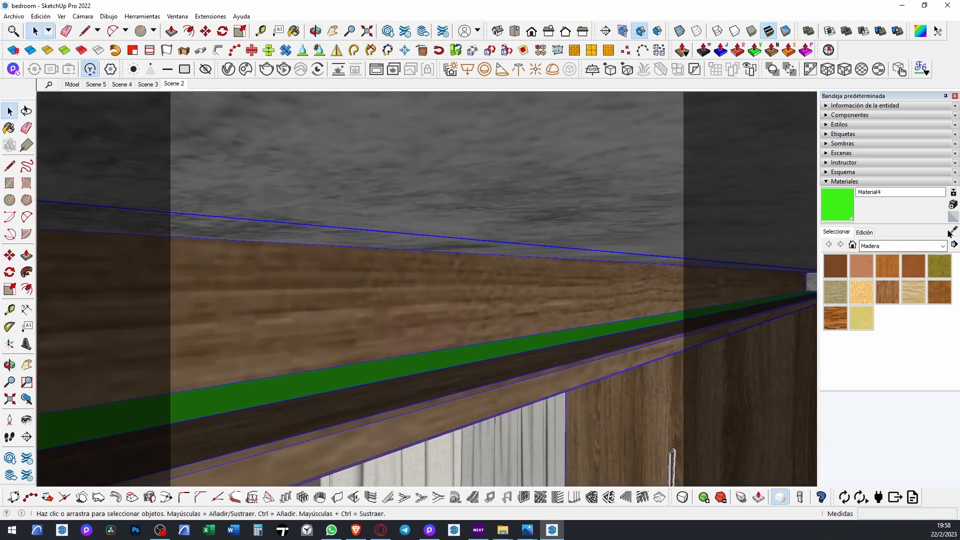
pyautogui.click(954, 231)
pyautogui.click(444, 300)
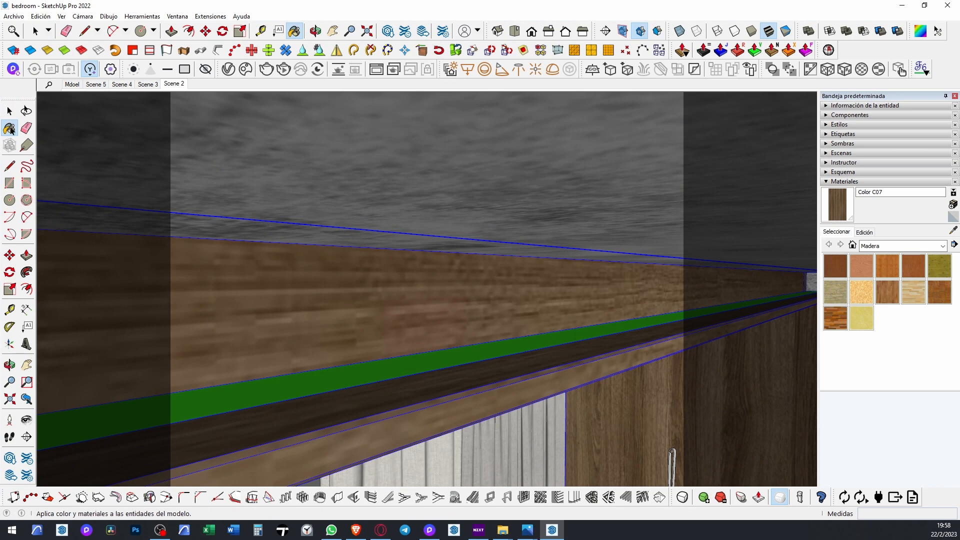
# Paint the green strip inside the wooden beam component with the Color C07 wood, close the component and restore the Scene 2 view
pyautogui.click(9, 111)
pyautogui.doubleClick(339, 375)
pyautogui.click(348, 377)
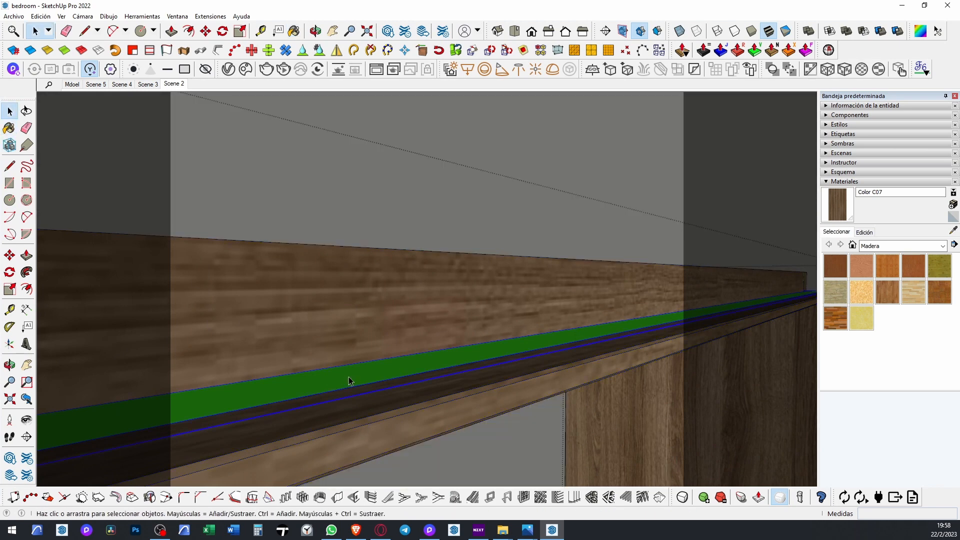
pyautogui.click(9, 128)
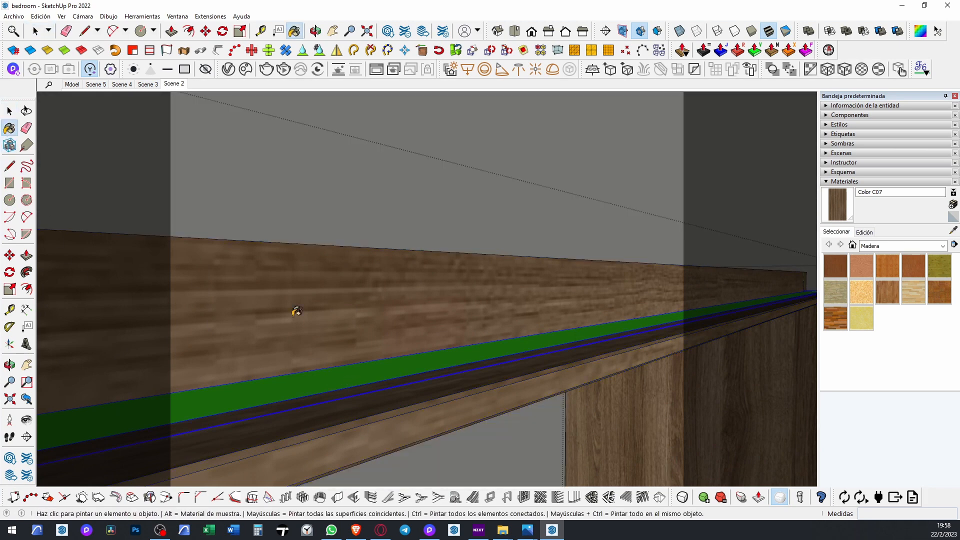
pyautogui.click(324, 381)
pyautogui.moveTo(566, 369)
pyautogui.mouseDown(button='middle')
pyautogui.moveTo(450, 367)
pyautogui.moveTo(270, 245)
pyautogui.mouseUp(button='middle')
pyautogui.press('space')
pyautogui.click(235, 148)
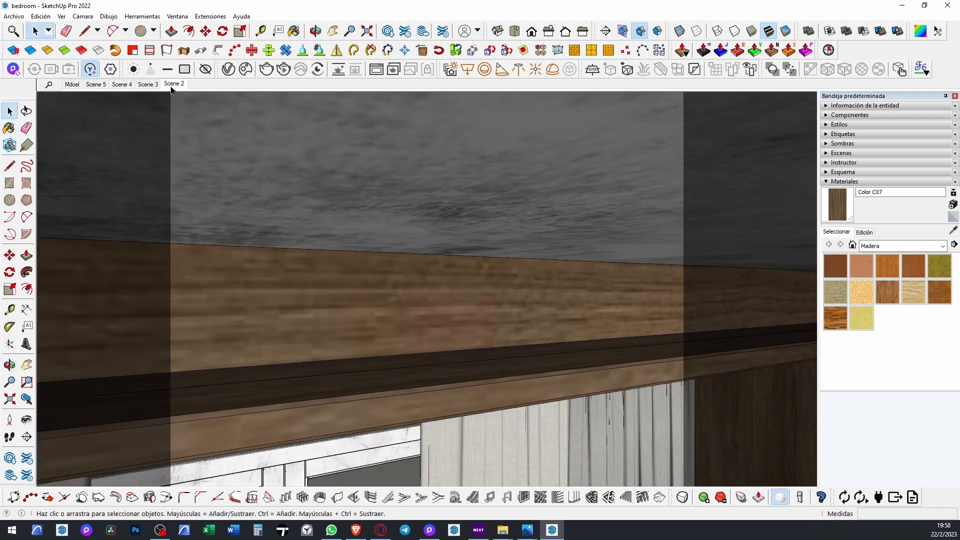
pyautogui.click(173, 84)
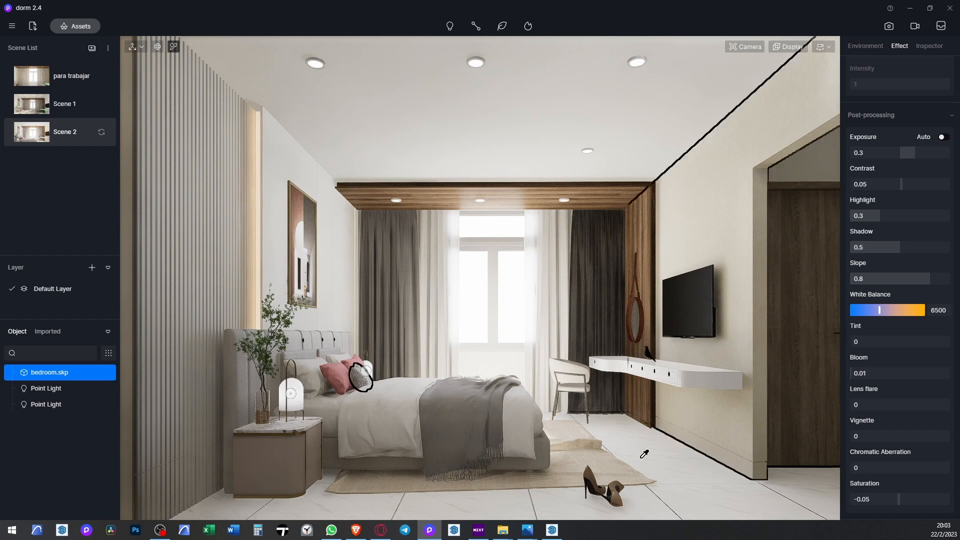
# In D5 Render, set the floor tile material's roughness to 0.27 and its specular to 0.36
pyautogui.click(581, 449)
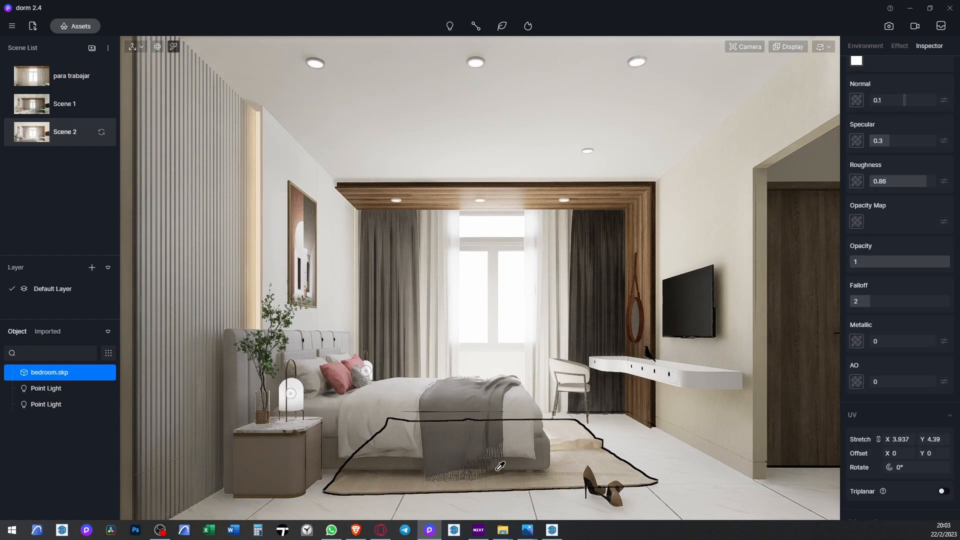
pyautogui.click(689, 496)
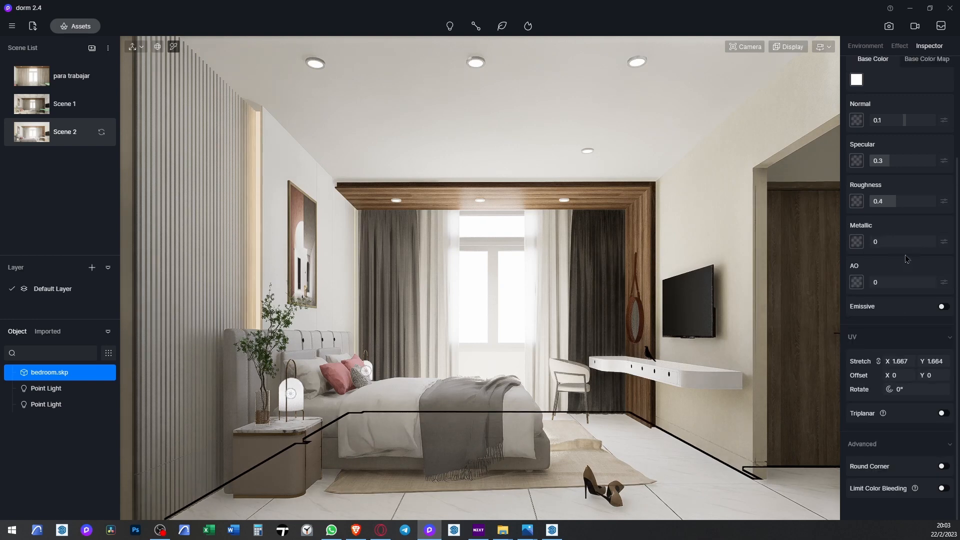
pyautogui.moveTo(910, 207); pyautogui.dragTo(888, 202)
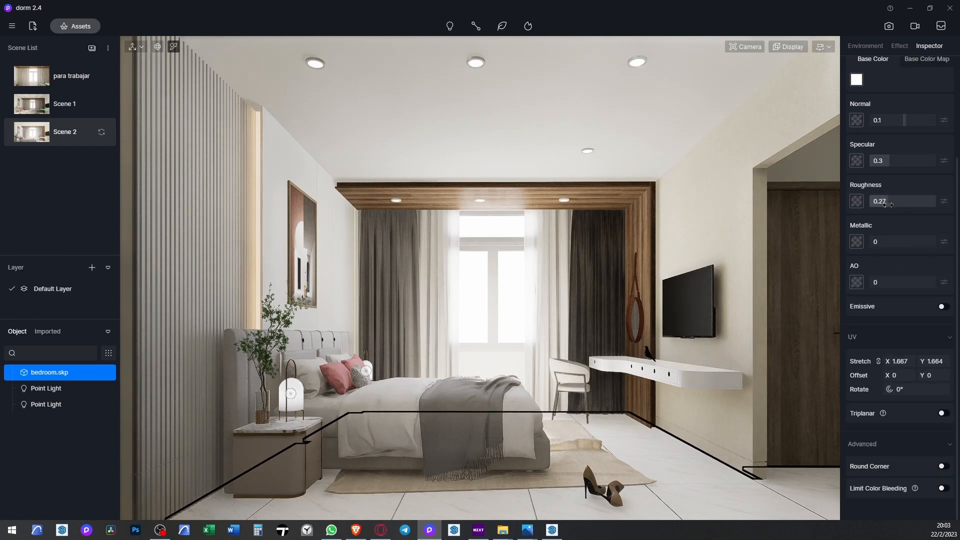
pyautogui.moveTo(890, 165); pyautogui.dragTo(897, 164)
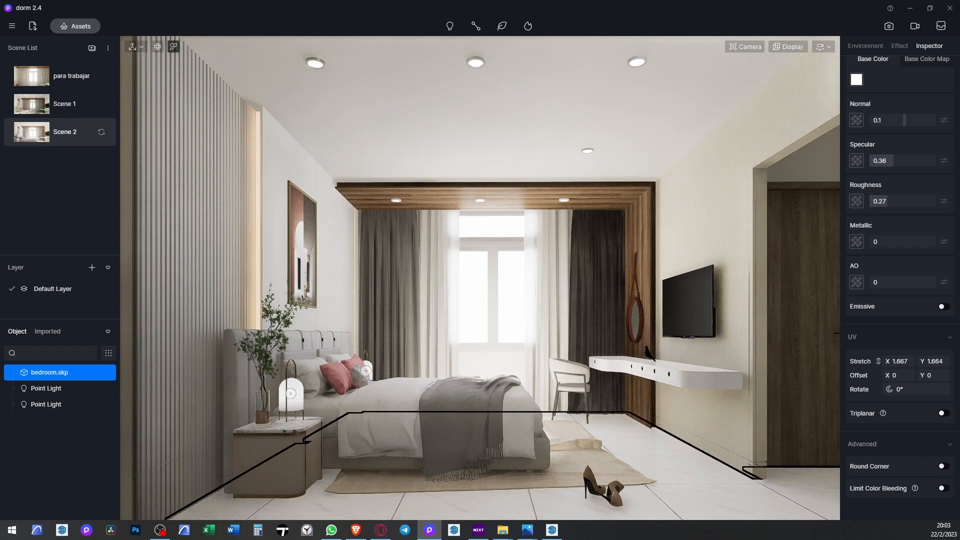
pyautogui.press('Escape')
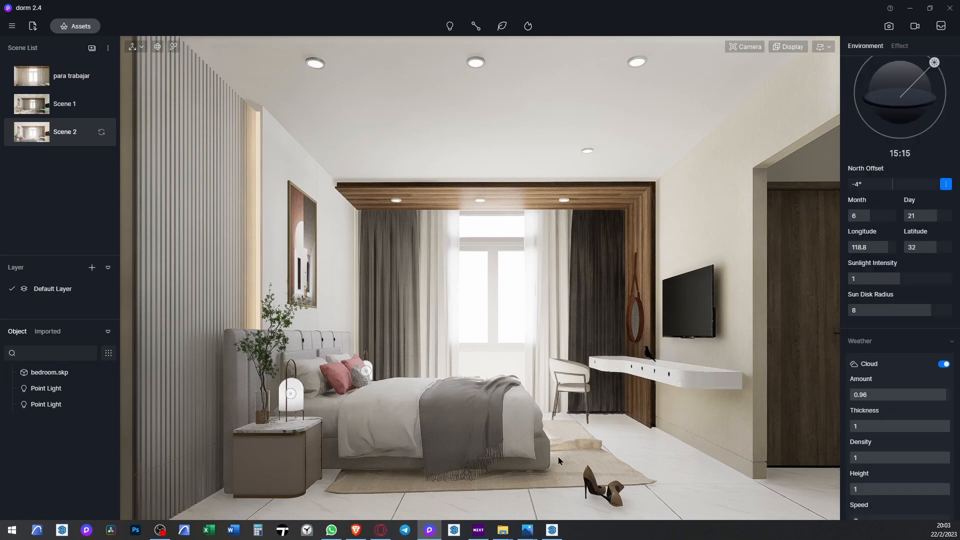
# Set up a still image of Scene 2 at 4096 by 3072 pixels with channels enabled and render it
pyautogui.click(889, 25)
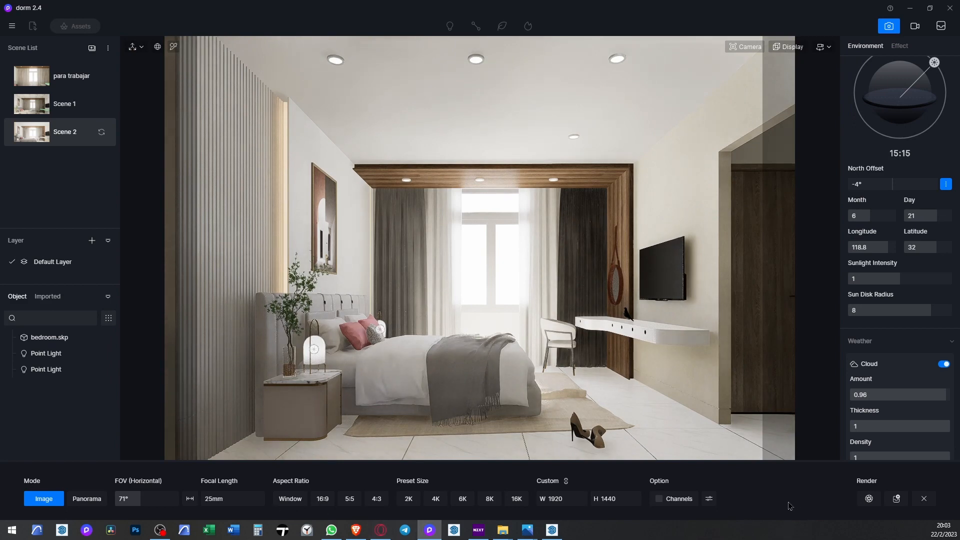
pyautogui.click(660, 501)
pyautogui.click(550, 498)
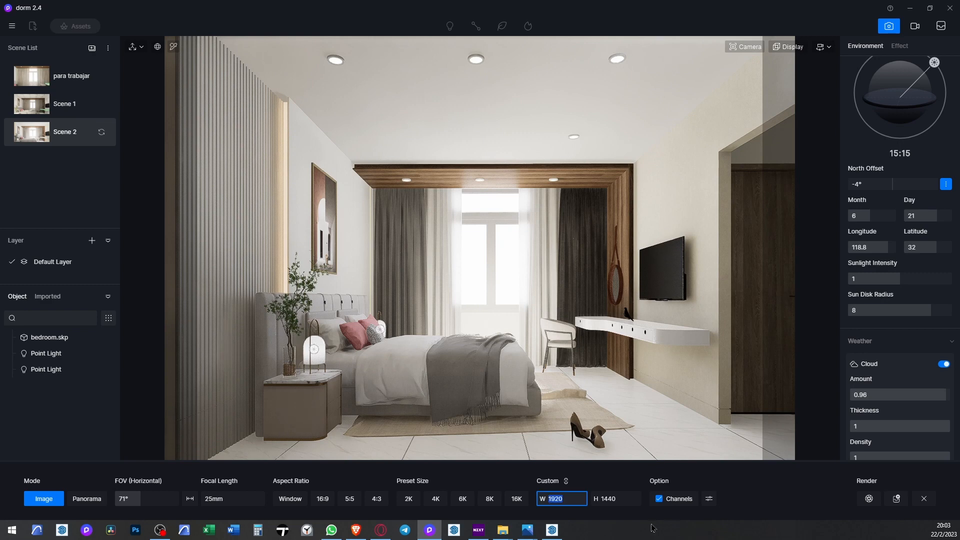
pyautogui.write('4096')
pyautogui.click(757, 496)
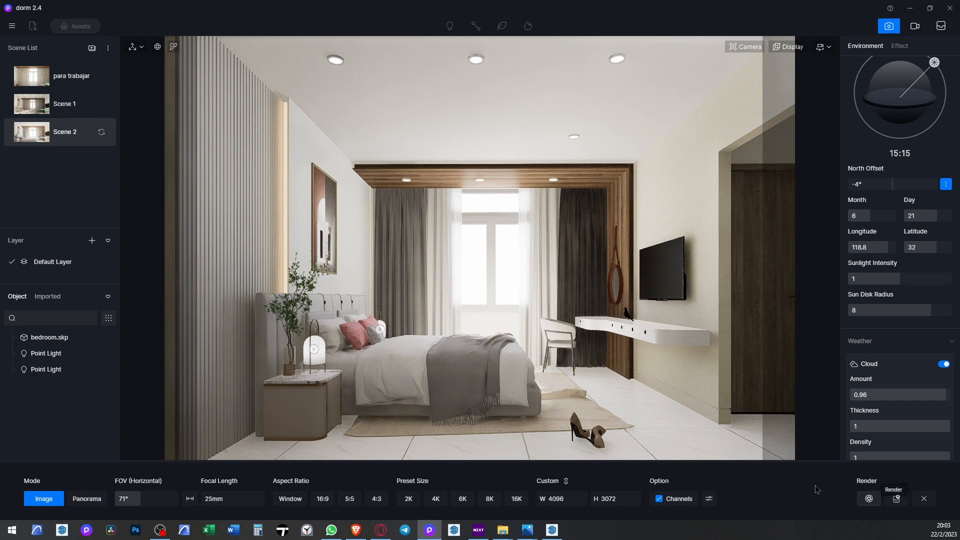
pyautogui.click(896, 498)
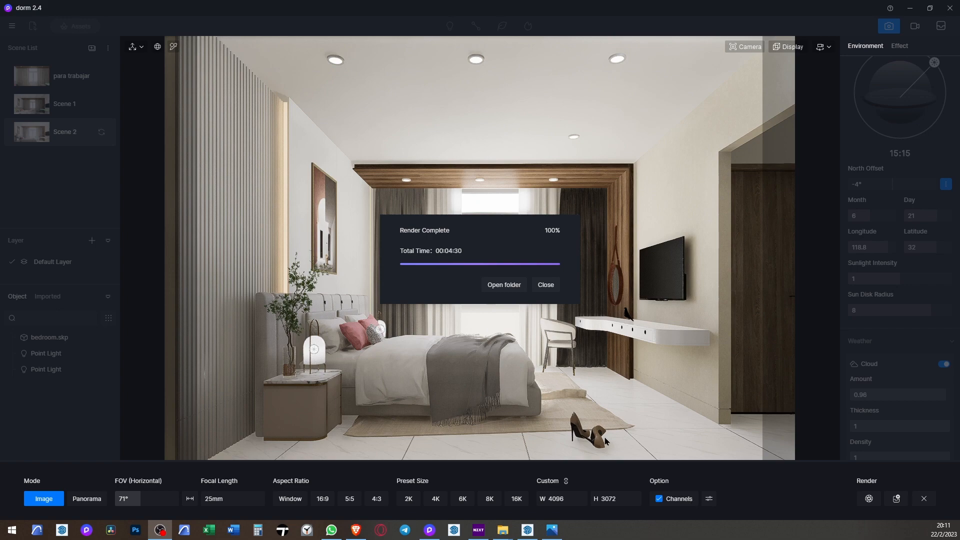
# Open the render's output folder and examine the final bedroom image enlarged, checking the bed, curtains, floor and wall details
pyautogui.click(519, 287)
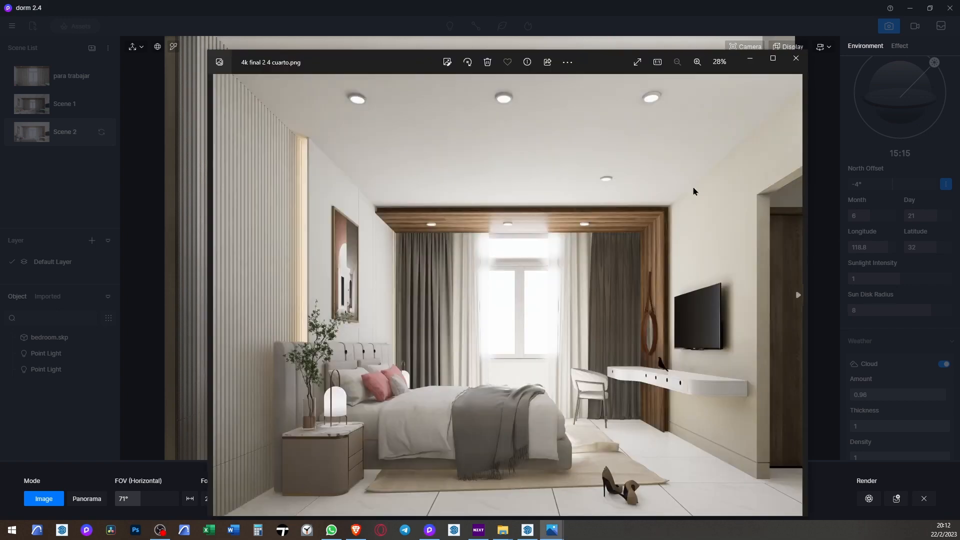
pyautogui.click(772, 58)
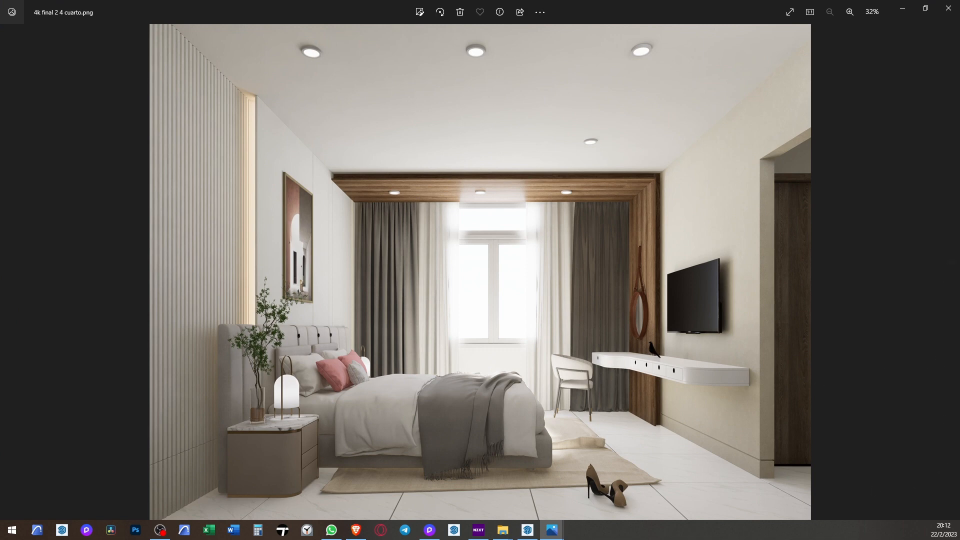
pyautogui.scroll(1, 552, 308)
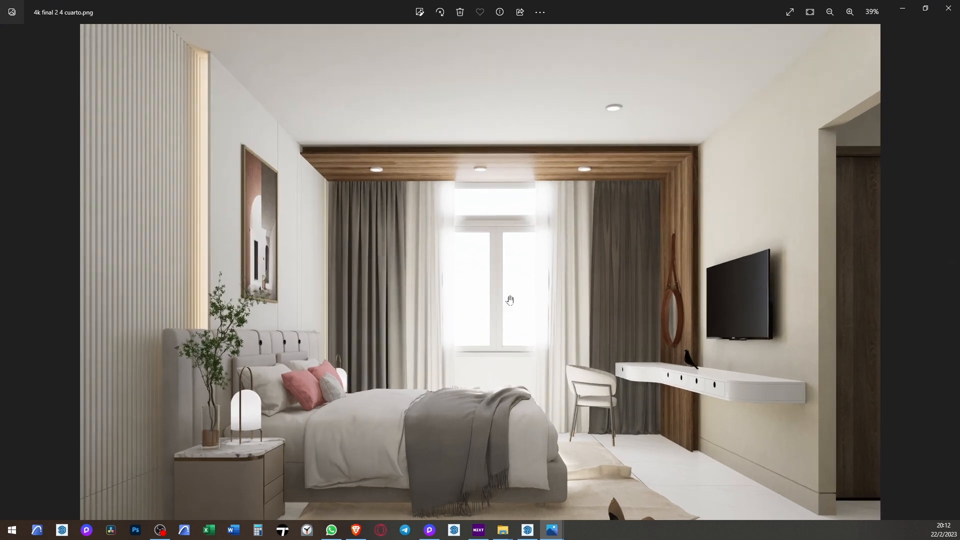
pyautogui.scroll(-1, 535, 266)
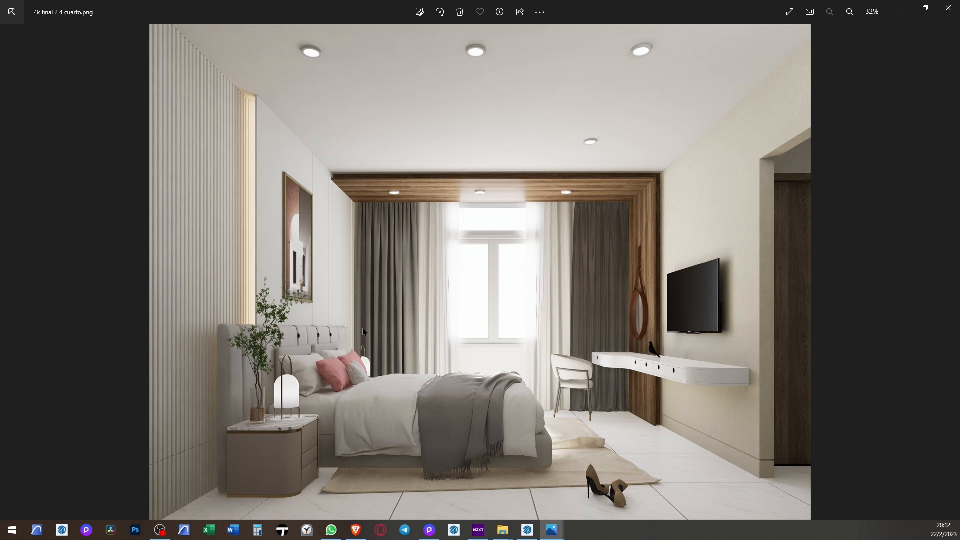
pyautogui.scroll(2, 361, 325)
pyautogui.scroll(-2, 366, 320)
pyautogui.scroll(2, 446, 242)
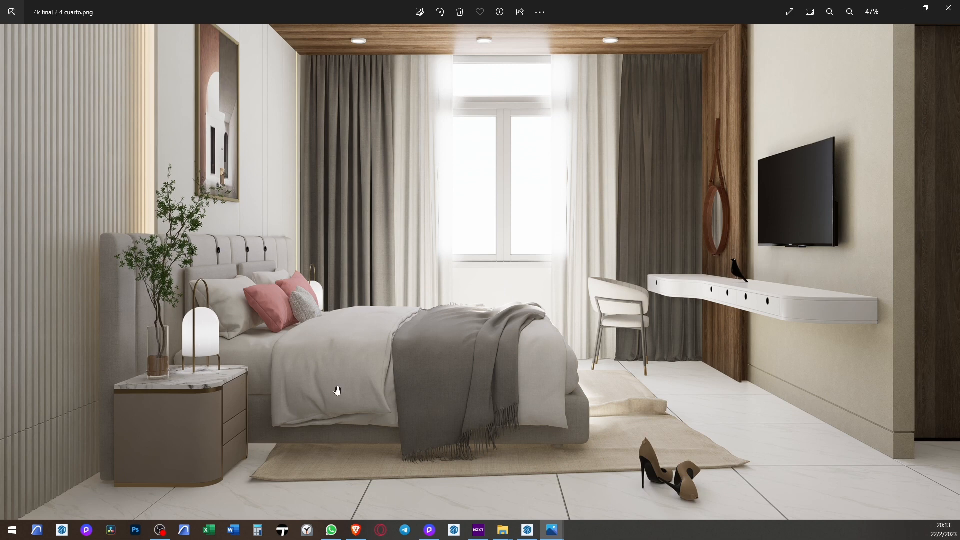
pyautogui.scroll(-1, 467, 258)
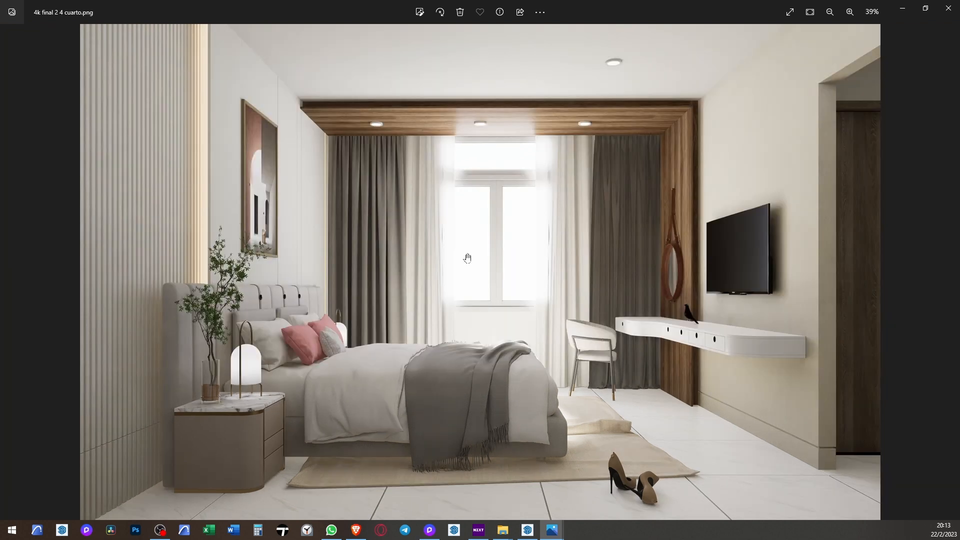